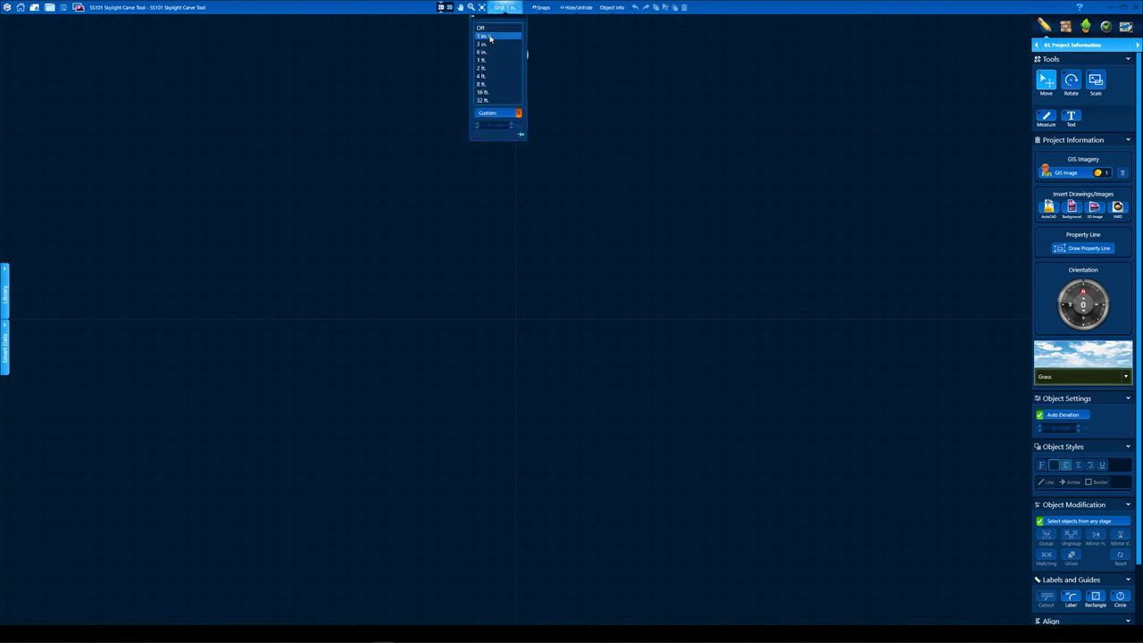
# Draw the house outline about 61' 2" wide and 45' 5" deep, with an 18' 7" wide, 11' 5" deep recess.
pyautogui.click(542, 8)
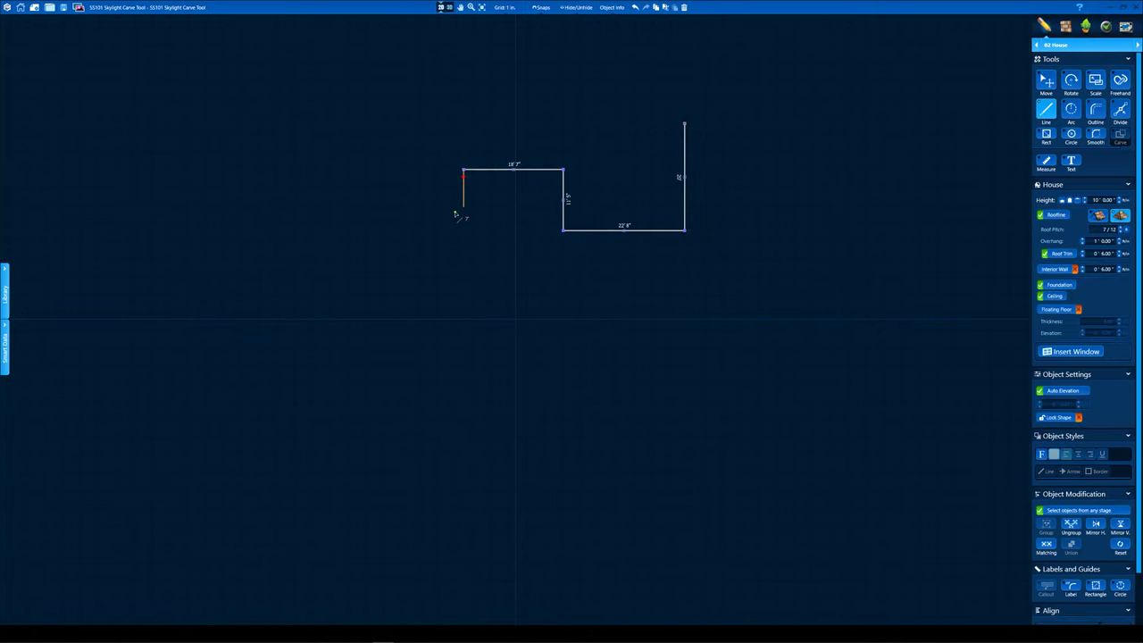
pyautogui.moveTo(368, 177); pyautogui.dragTo(351, 335, button='middle')
pyautogui.click(340, 145)
pyautogui.click(668, 281)
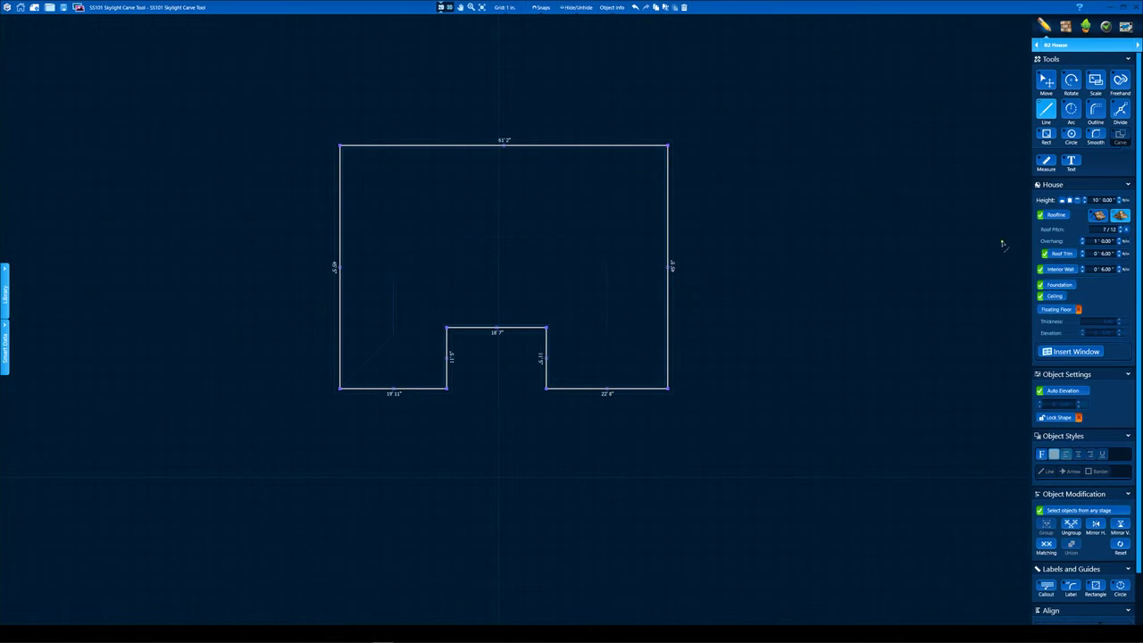
# Turn off the roofline on the drawn house and switch to the 3D view.
pyautogui.click(1052, 217)
pyautogui.press('d')
pyautogui.press('space')
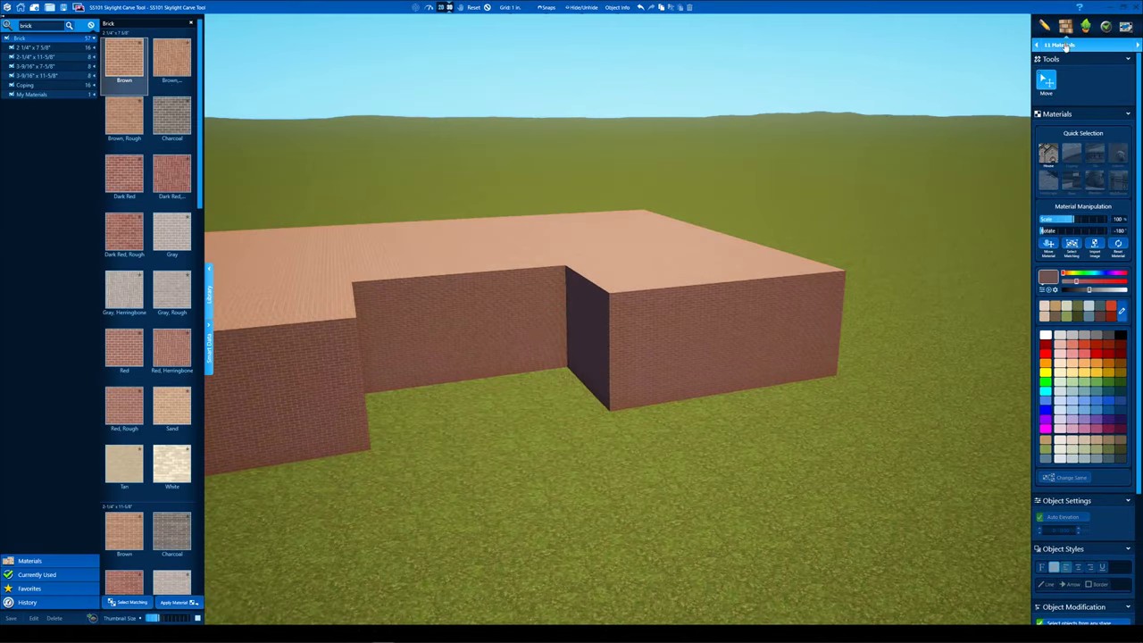
# In the House stage, trace a separate 61' 2" wide roof shape that spans the recess, make it roof-only with zero wall height, and show it in 3D.
pyautogui.click(1065, 47)
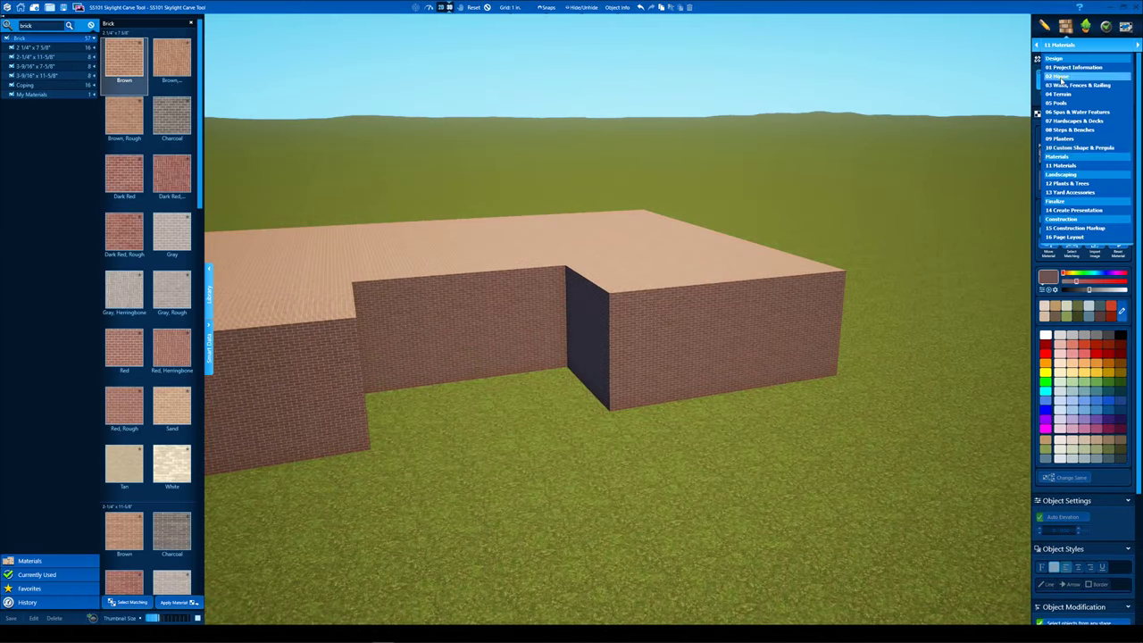
pyautogui.click(1080, 78)
pyautogui.scroll(3, 629, 390)
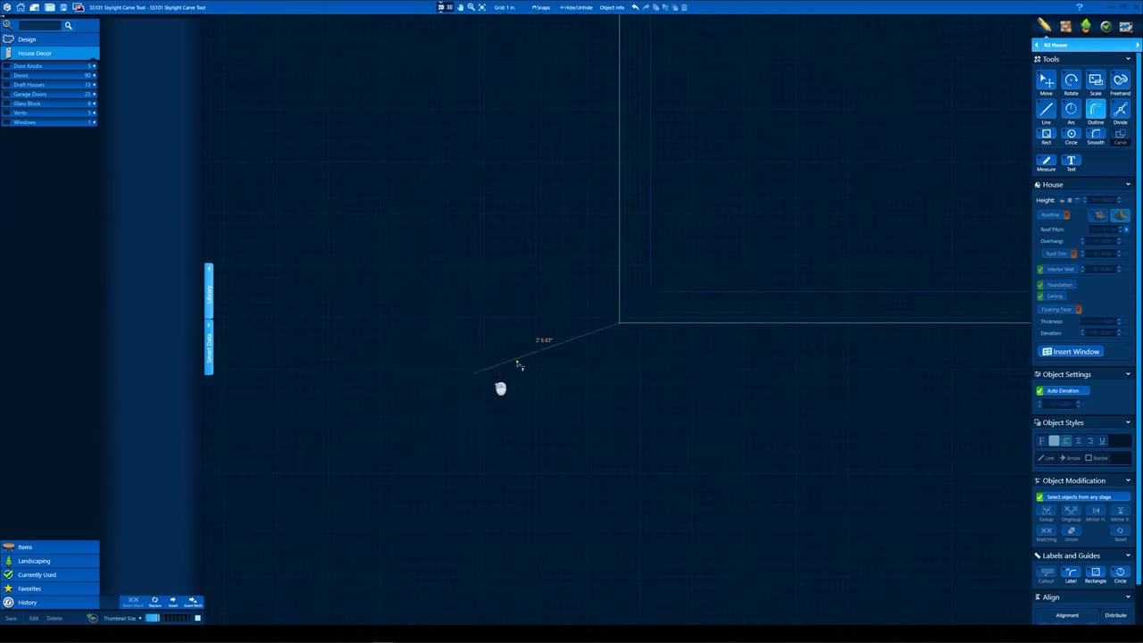
pyautogui.click(620, 325)
pyautogui.click(797, 276)
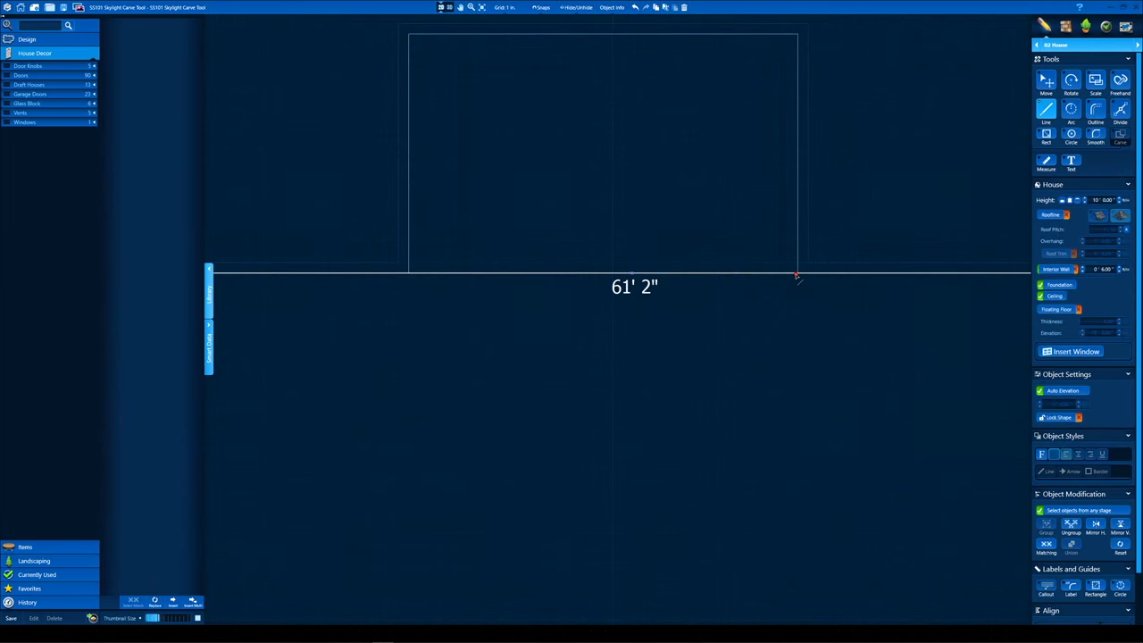
pyautogui.click(1077, 201)
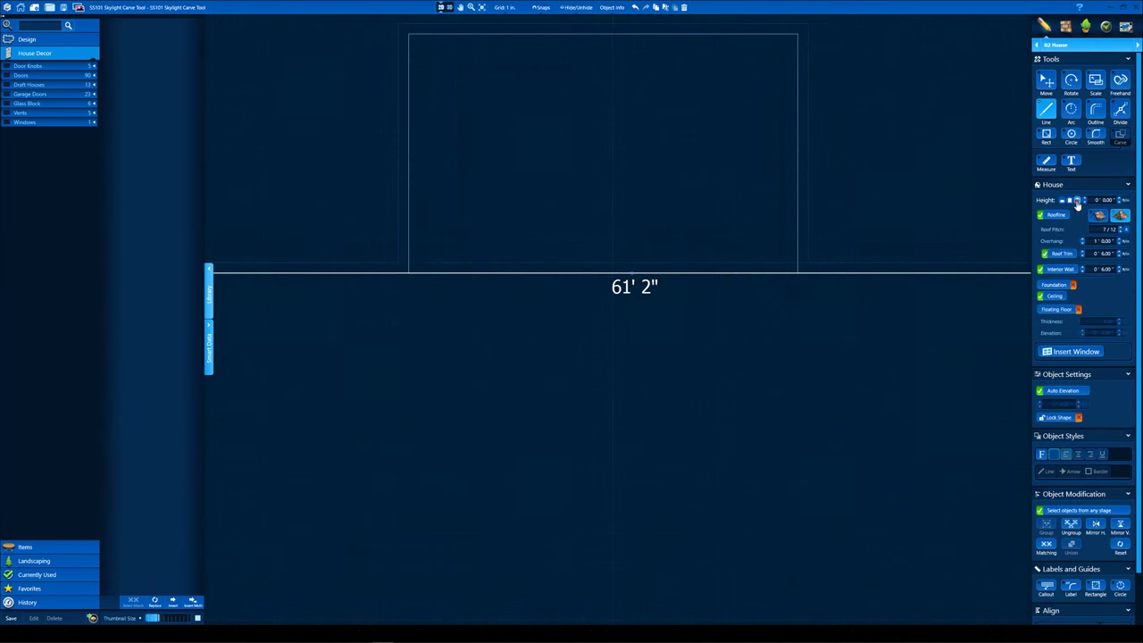
pyautogui.click(450, 7)
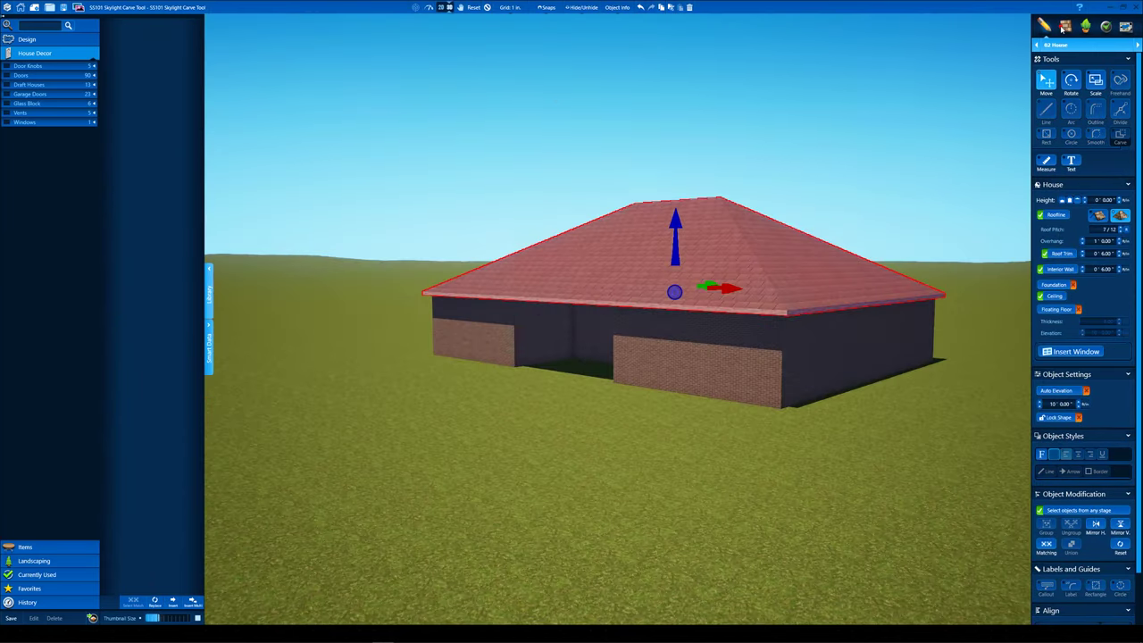
# Search the material library for "roof" and apply a metal seam roofing to the house roof.
pyautogui.click(1065, 26)
pyautogui.moveTo(50, 25); pyautogui.dragTo(2, 19)
pyautogui.write('roof')
pyautogui.press('Return')
pyautogui.scroll(-5, 168, 465)
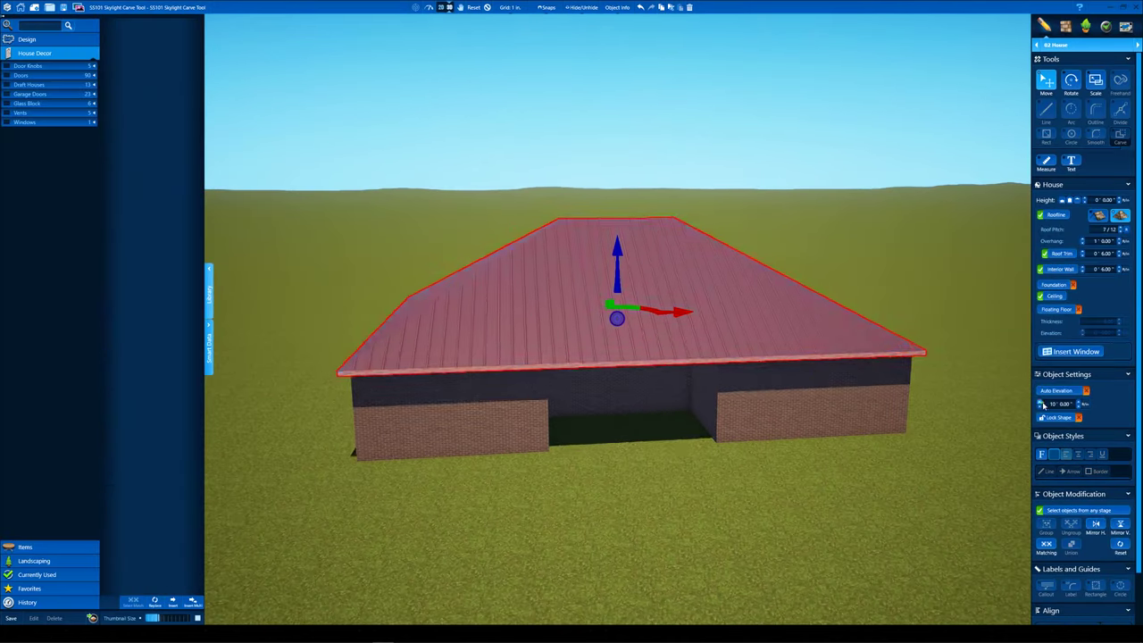
# Raise the elevation of the roof and increase the house wall height to meet it.
pyautogui.click(1040, 403)
pyautogui.click(791, 392)
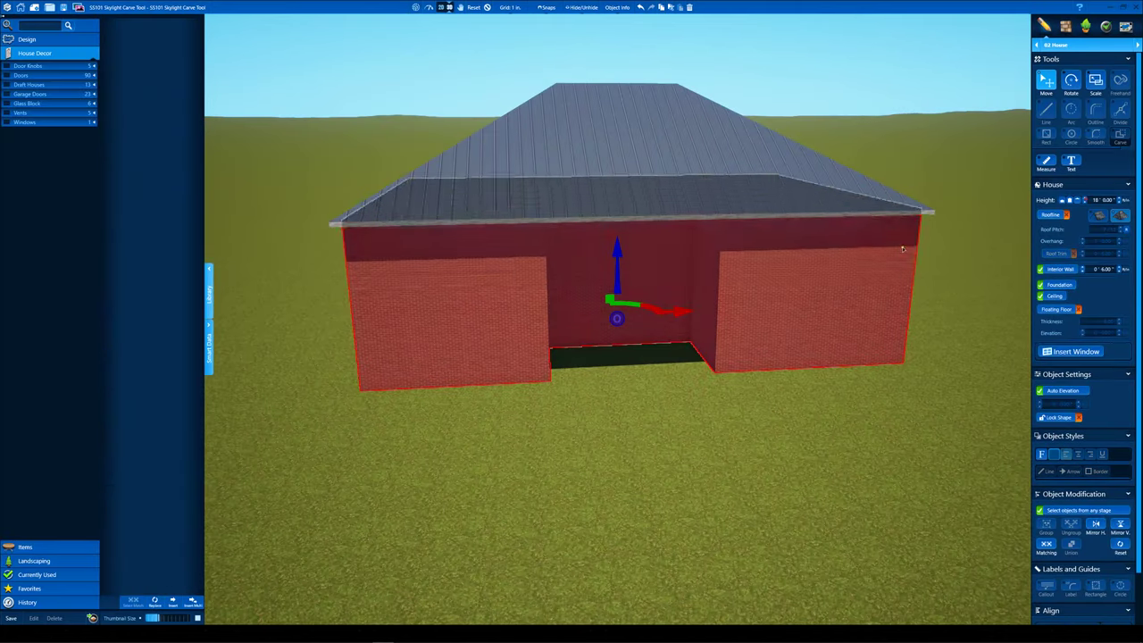
pyautogui.moveTo(900, 247); pyautogui.dragTo(939, 229, button='middle')
# In the Custom Shape & Pergola stage, start a line shape at the recess corner with a 16' side projecting from the house.
pyautogui.click(1079, 45)
pyautogui.click(1076, 148)
pyautogui.press('space')
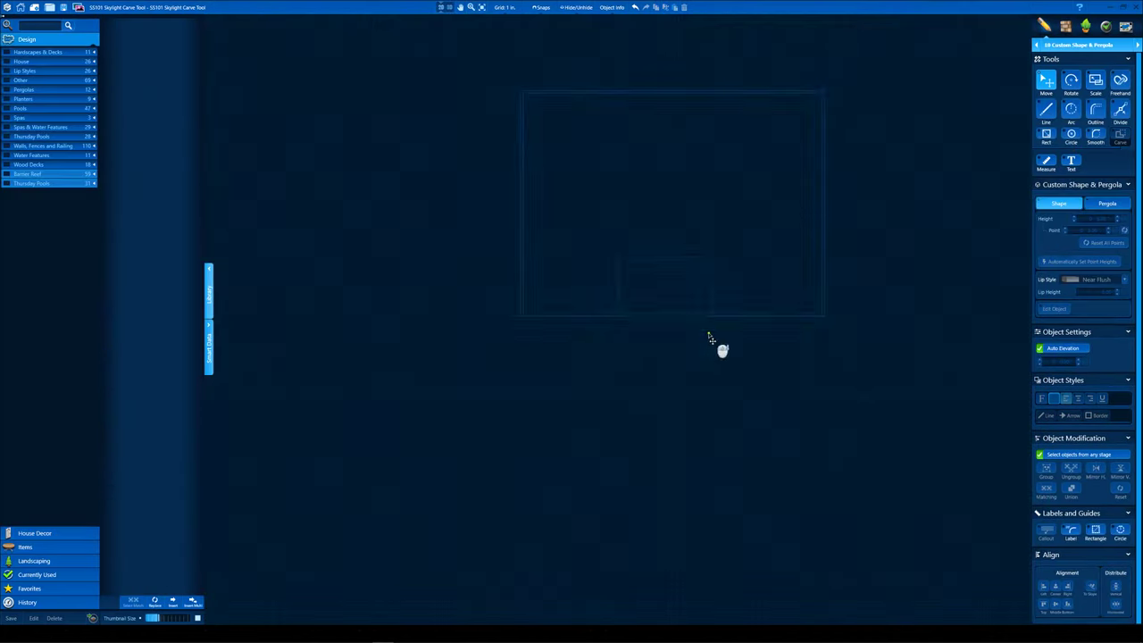
pyautogui.scroll(2, 711, 332)
pyautogui.scroll(4, 706, 323)
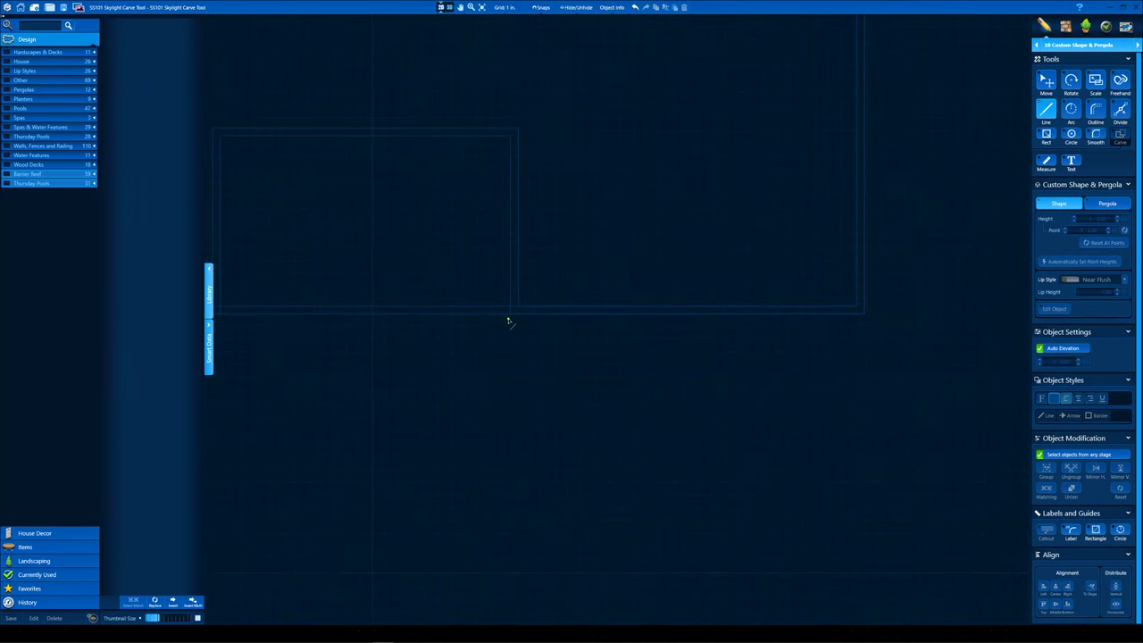
pyautogui.scroll(2, 509, 320)
pyautogui.click(601, 324)
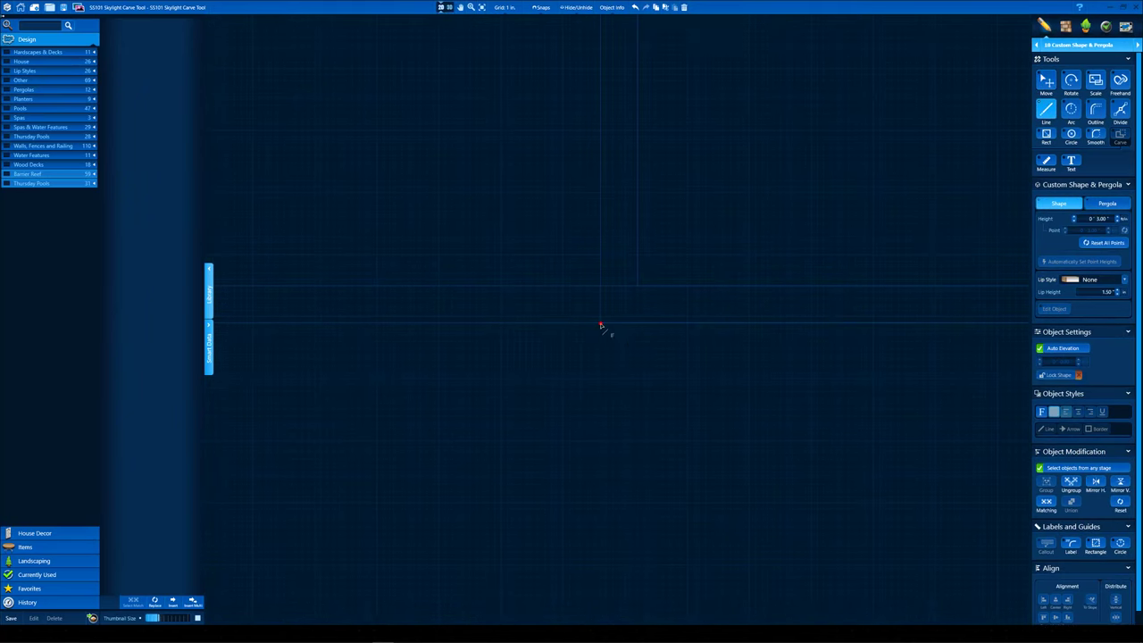
pyautogui.scroll(-5, 602, 419)
pyautogui.moveTo(602, 505); pyautogui.dragTo(555, 311, button='middle')
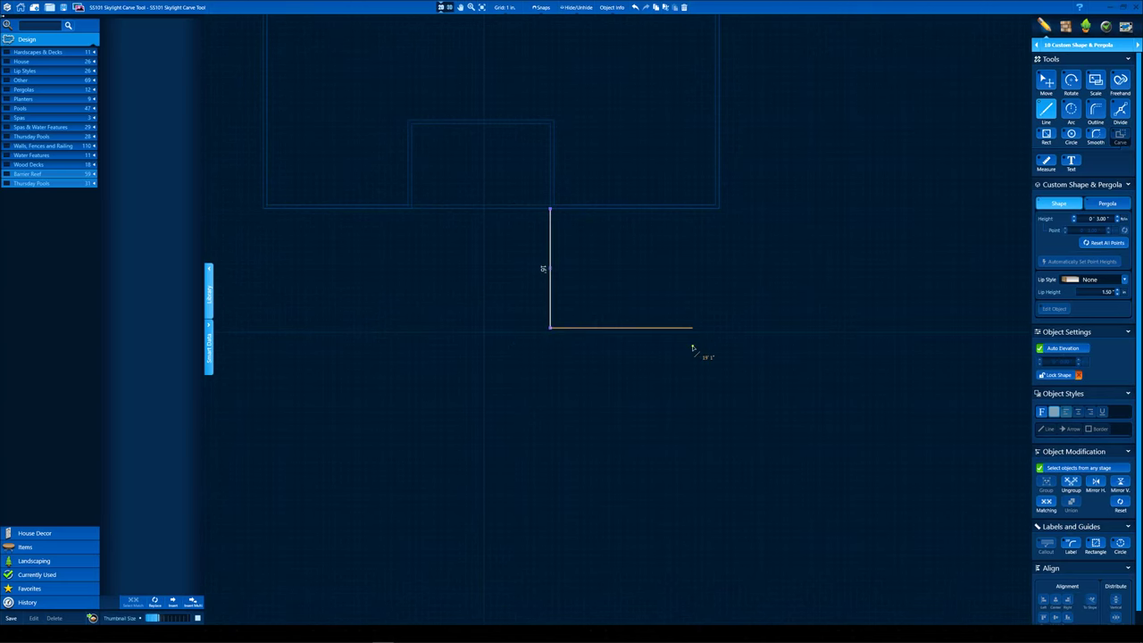
# Complete the custom shape as a closed rectangle about 22' 9" by 16' along the house wall.
pyautogui.scroll(3, 692, 348)
pyautogui.moveTo(705, 340); pyautogui.dragTo(648, 406, button='middle')
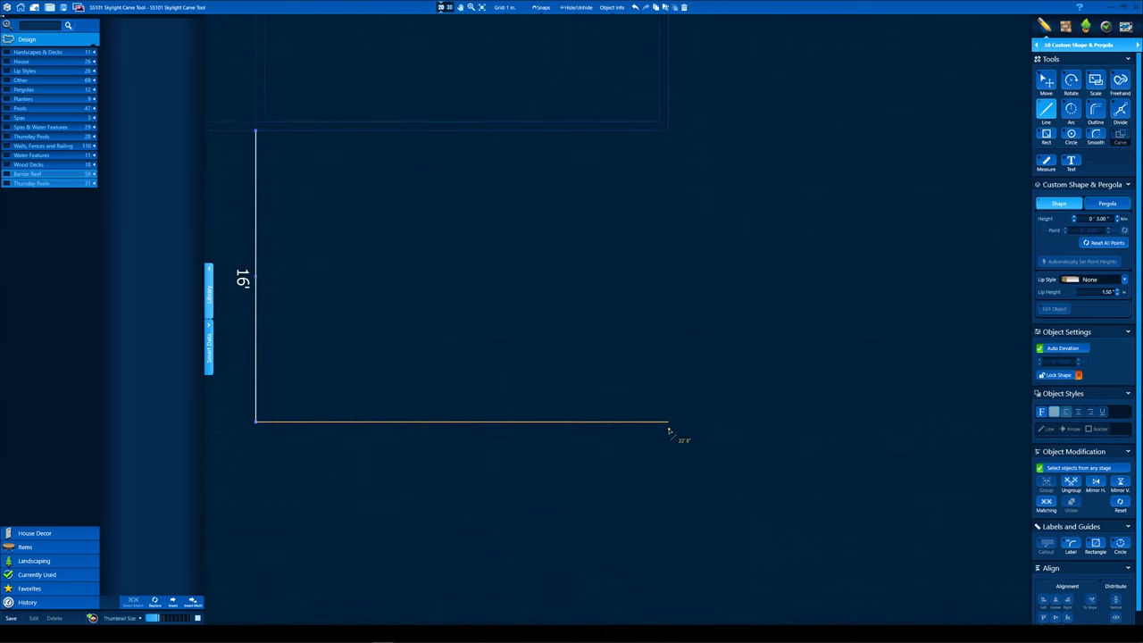
pyautogui.click(668, 422)
pyautogui.click(671, 132)
pyautogui.click(257, 132)
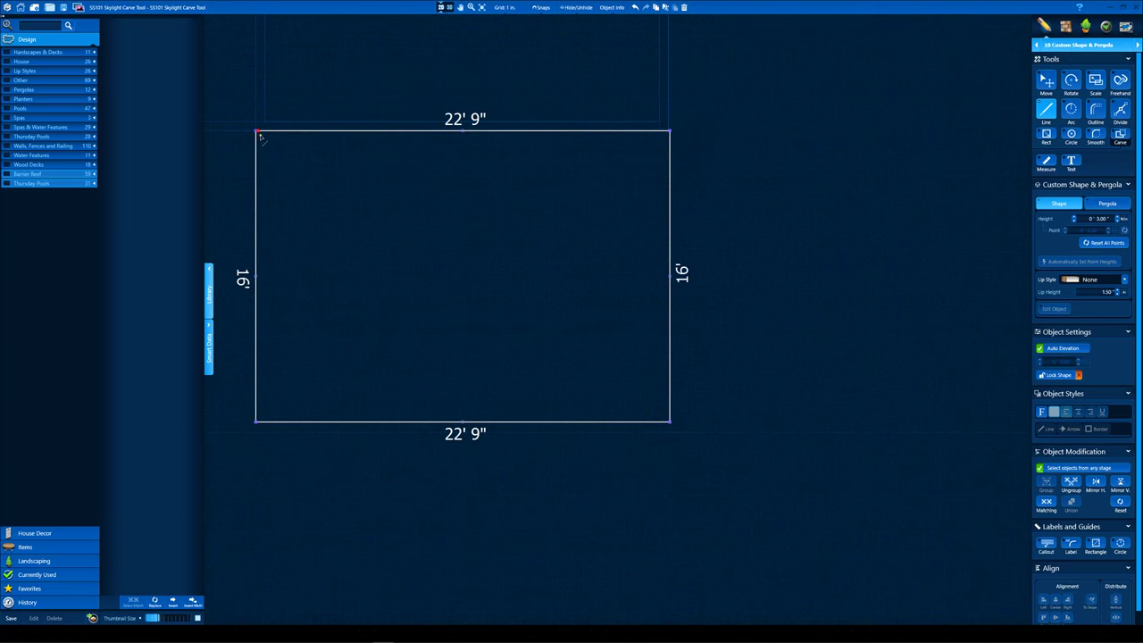
# Shift the rectangle's two outer corner points into line with the house wall corner, making the shape 22' 8" wide.
pyautogui.scroll(5, 680, 105)
pyautogui.moveTo(677, 103); pyautogui.dragTo(618, 181, button='middle')
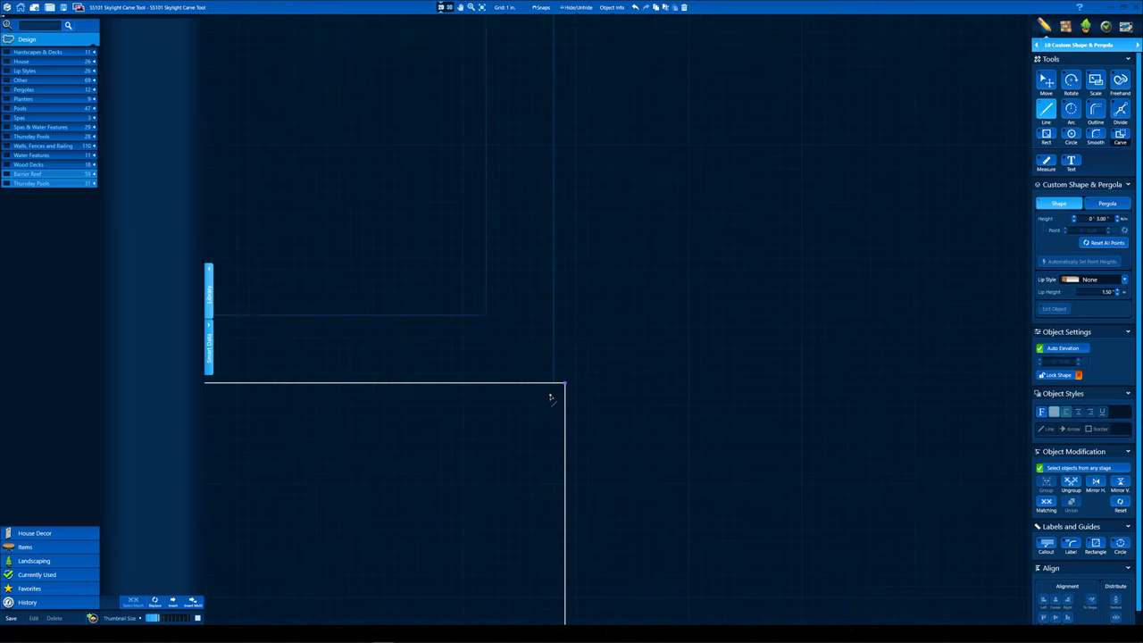
pyautogui.moveTo(565, 383); pyautogui.dragTo(554, 383)
pyautogui.scroll(-5, 557, 394)
pyautogui.moveTo(557, 492); pyautogui.dragTo(602, 68, button='middle')
pyautogui.scroll(5, 608, 215)
pyautogui.moveTo(609, 215); pyautogui.dragTo(706, 321, button='middle')
pyautogui.click(683, 357)
pyautogui.moveTo(683, 358); pyautogui.dragTo(669, 357)
pyautogui.scroll(-5, 664, 314)
pyautogui.click(1082, 240)
pyautogui.scroll(-3, 735, 241)
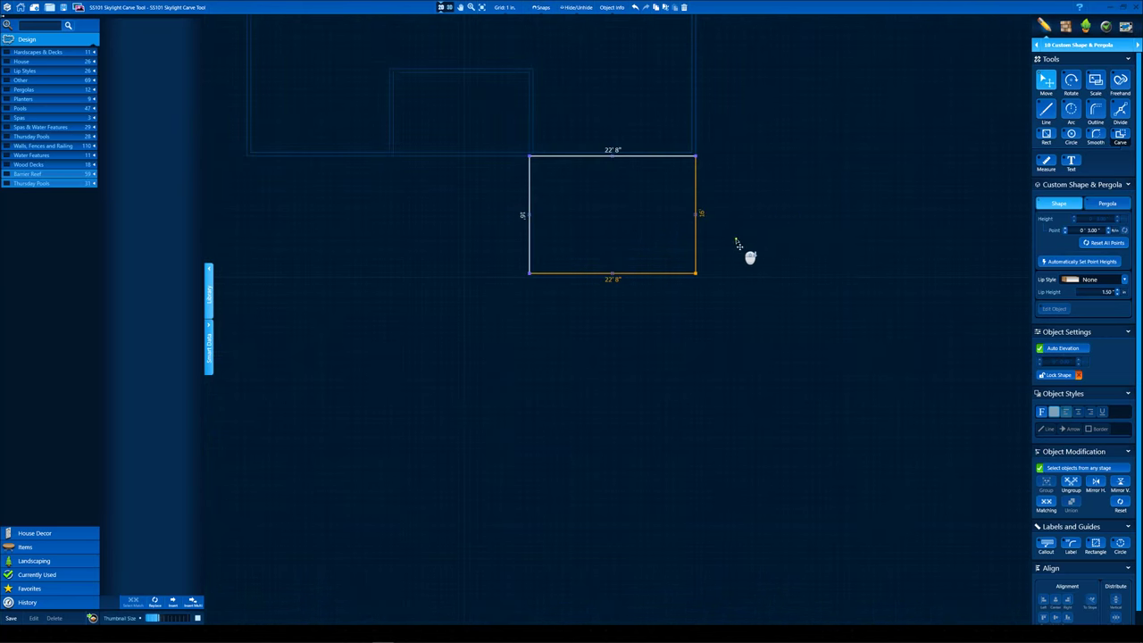
# Set the custom shape's height to 6" and view it against the house in 3D.
pyautogui.click(738, 231)
pyautogui.click(1118, 218)
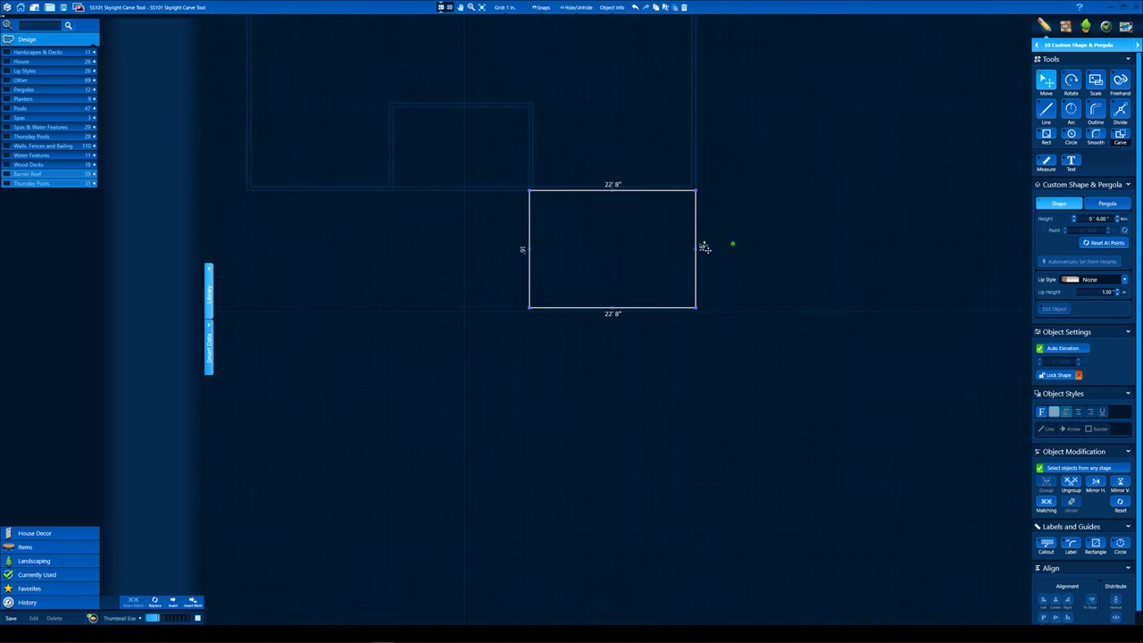
pyautogui.click(443, 8)
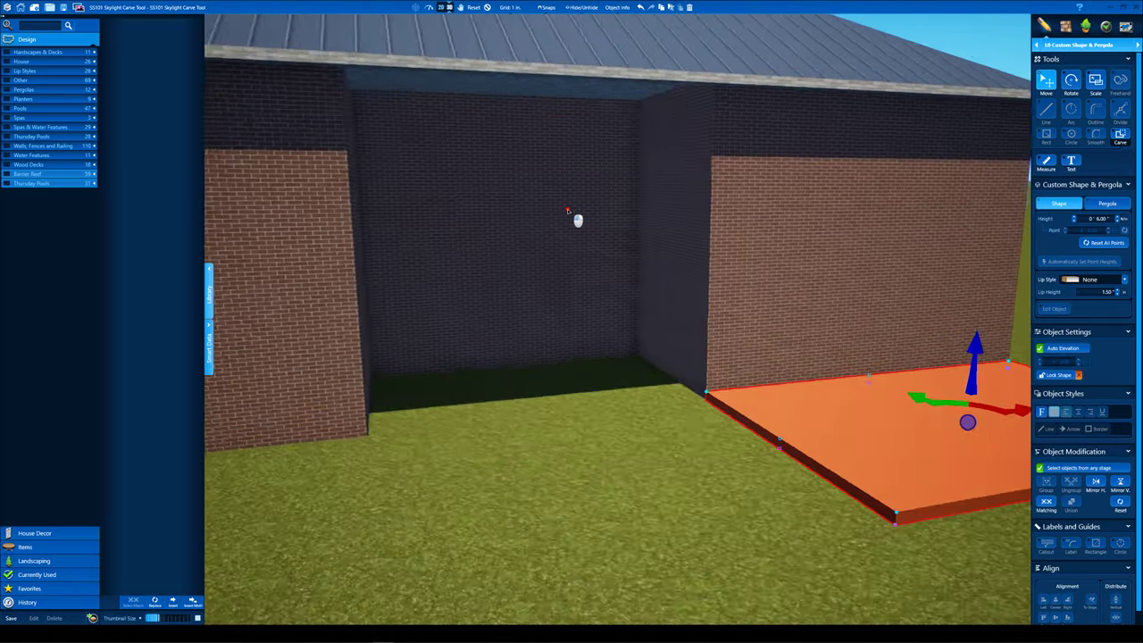
pyautogui.moveTo(567, 211); pyautogui.dragTo(549, 212, button='middle')
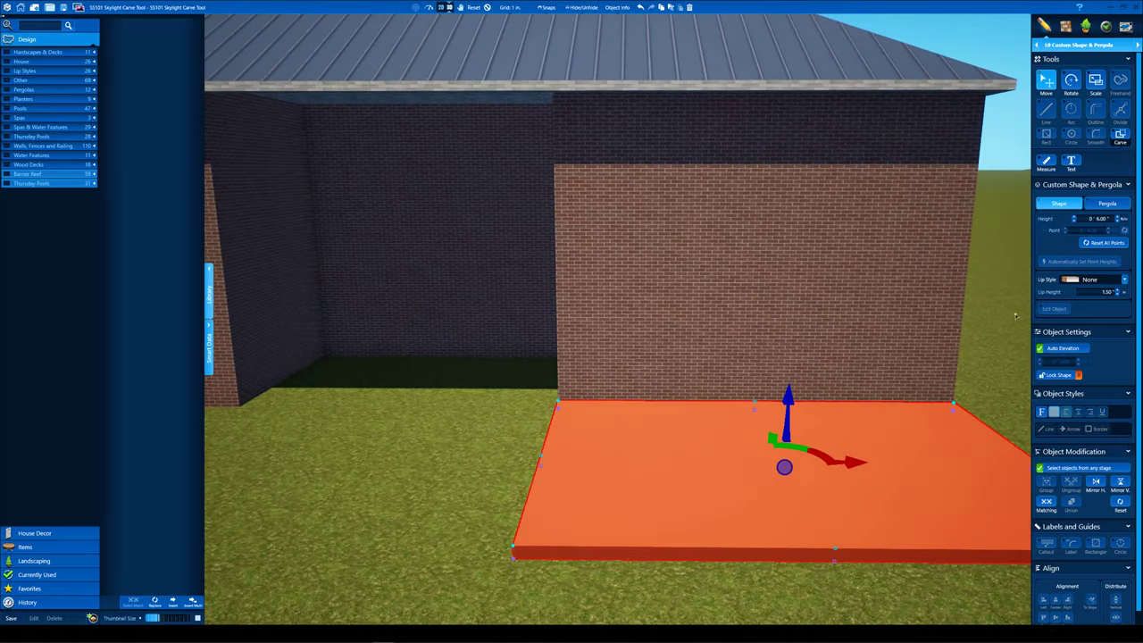
pyautogui.scroll(-3, 897, 443)
# Turn off auto elevation for the slab and raise its elevation to 12'.
pyautogui.click(1039, 348)
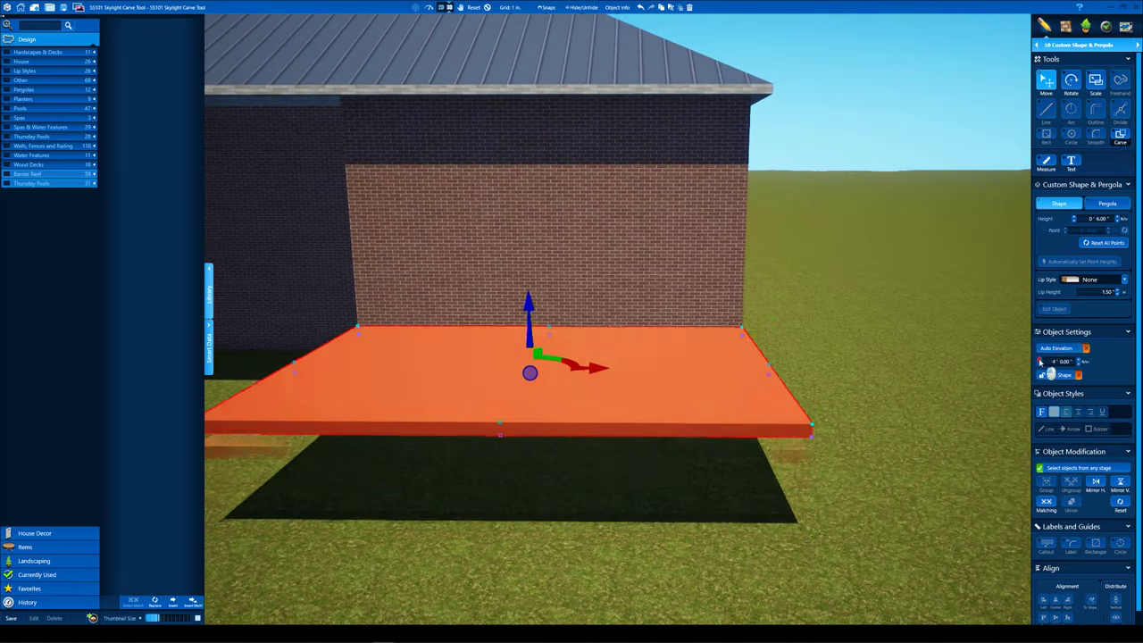
pyautogui.click(1039, 359)
pyautogui.click(1039, 360)
pyautogui.click(1039, 359)
pyautogui.scroll(-3, 854, 235)
pyautogui.moveTo(854, 235); pyautogui.dragTo(692, 344, button='middle')
pyautogui.click(1039, 361)
pyautogui.click(1039, 361)
# Back in the 2D view, draw a 3' 6" by 6' 6" skylight rectangle inside the slab outline.
pyautogui.click(441, 7)
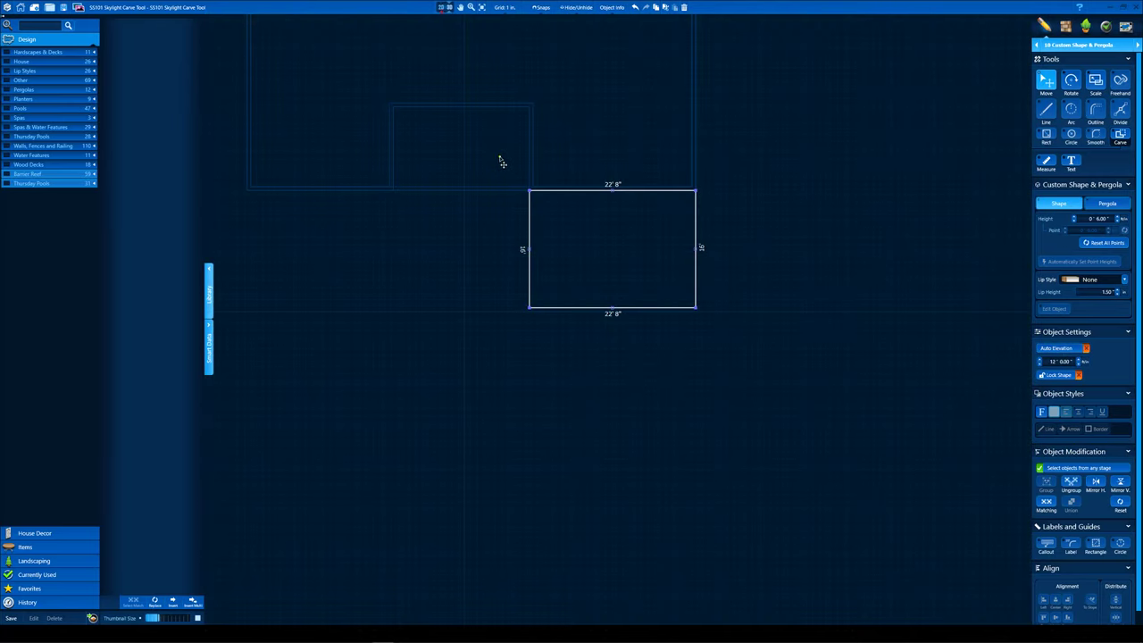
pyautogui.scroll(3, 584, 241)
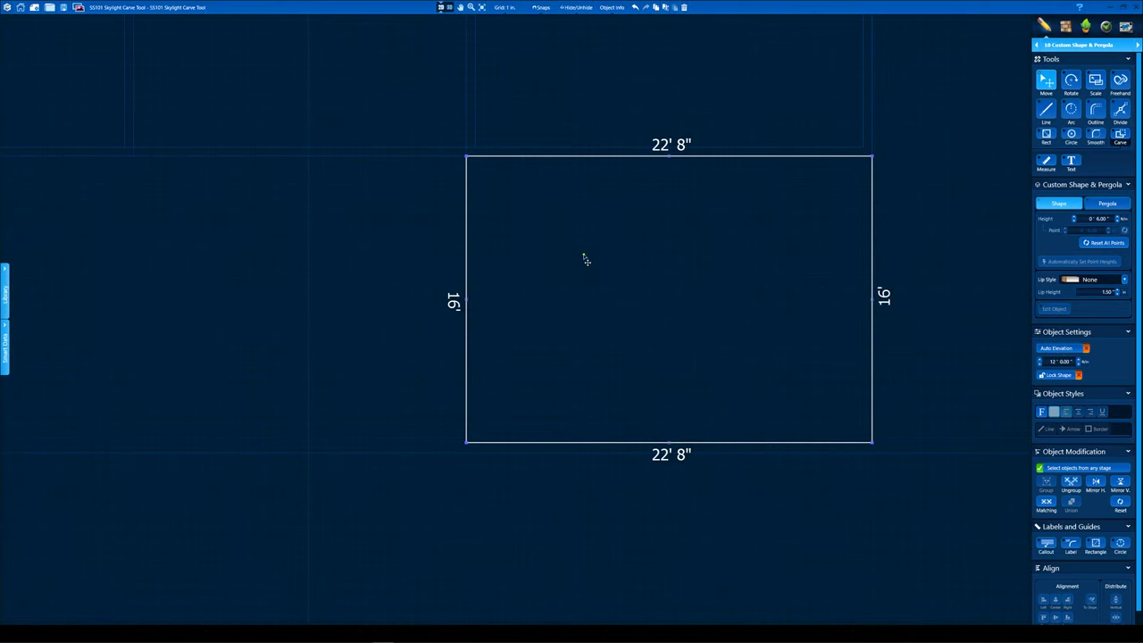
pyautogui.scroll(3, 561, 278)
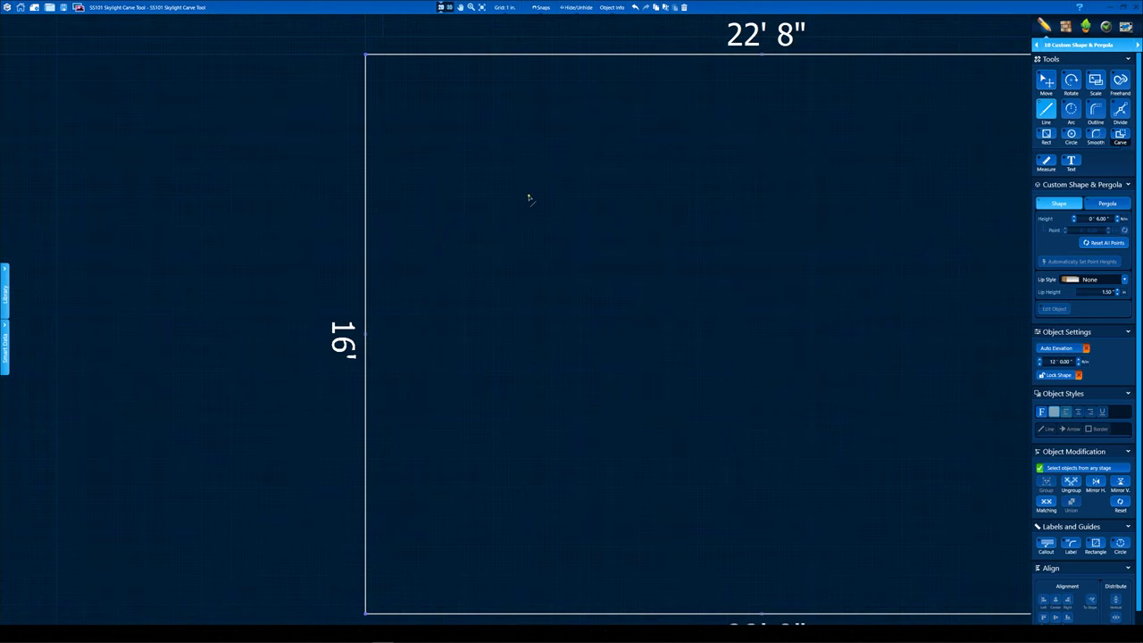
pyautogui.click(523, 200)
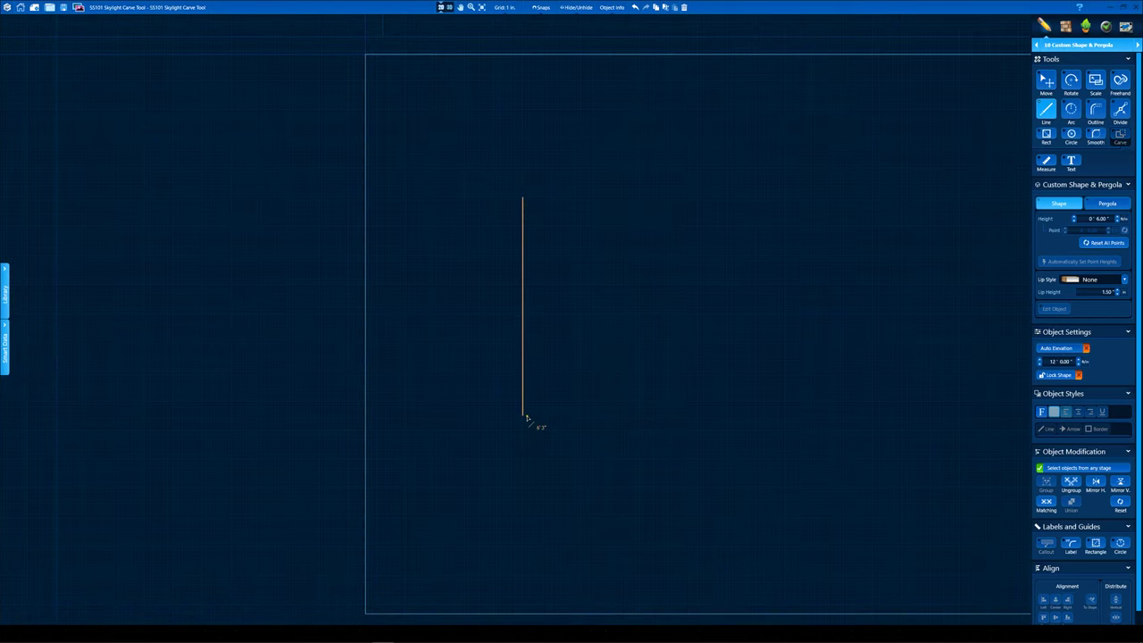
pyautogui.click(524, 423)
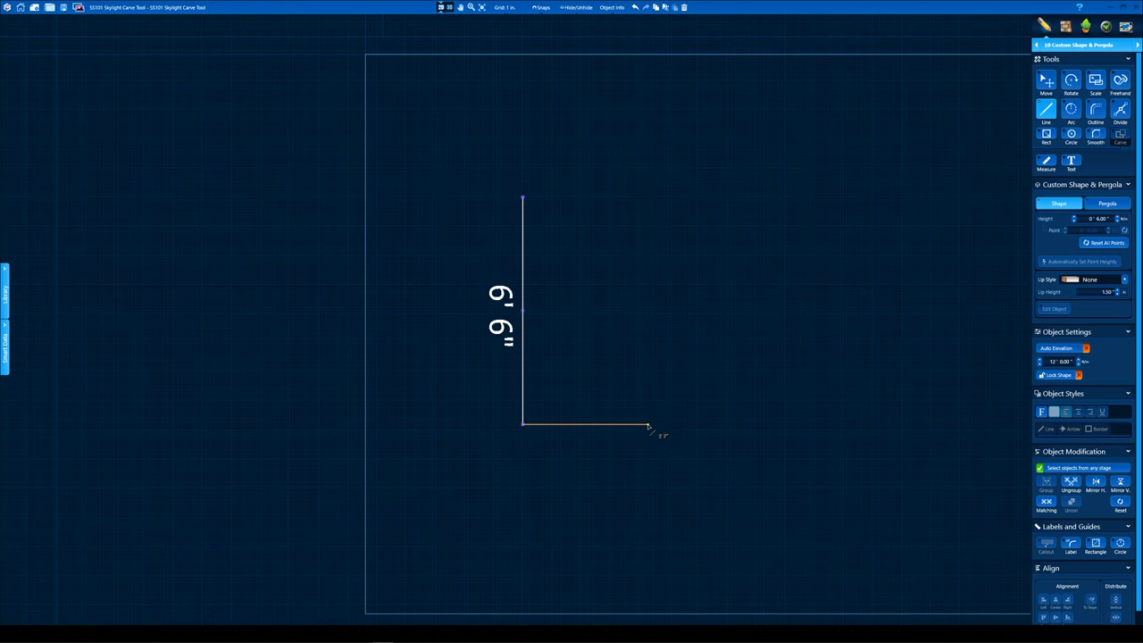
pyautogui.click(651, 198)
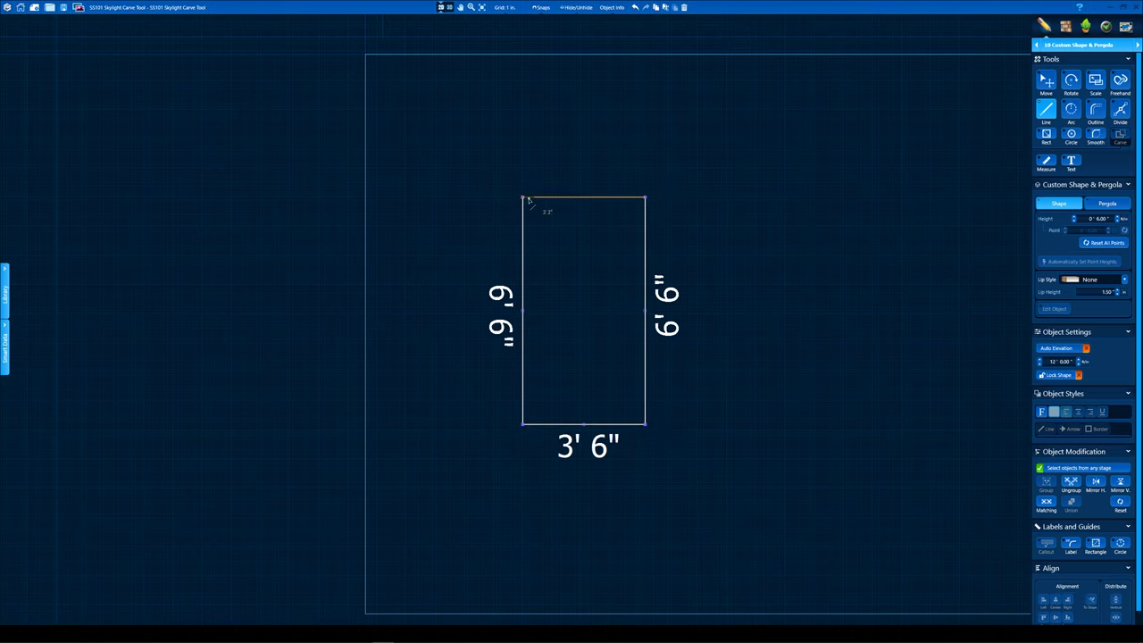
pyautogui.click(524, 197)
pyautogui.scroll(-5, 548, 359)
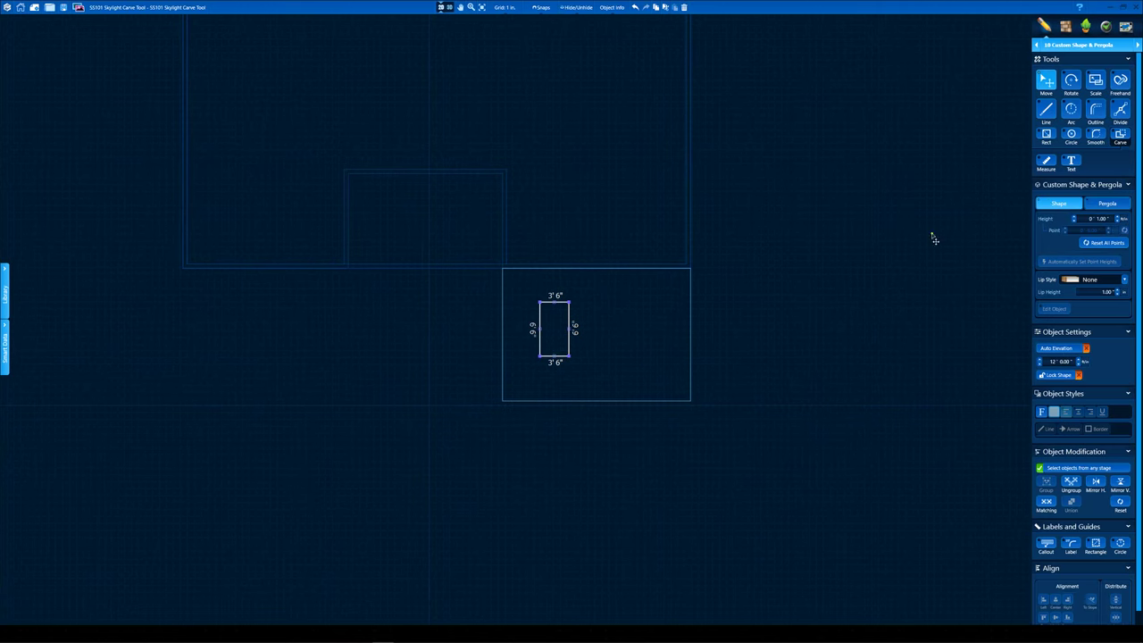
# Align the midpoint of the skylight rectangle's 6' 6" side with the midpoint of the slab's 16' side.
pyautogui.scroll(3, 572, 325)
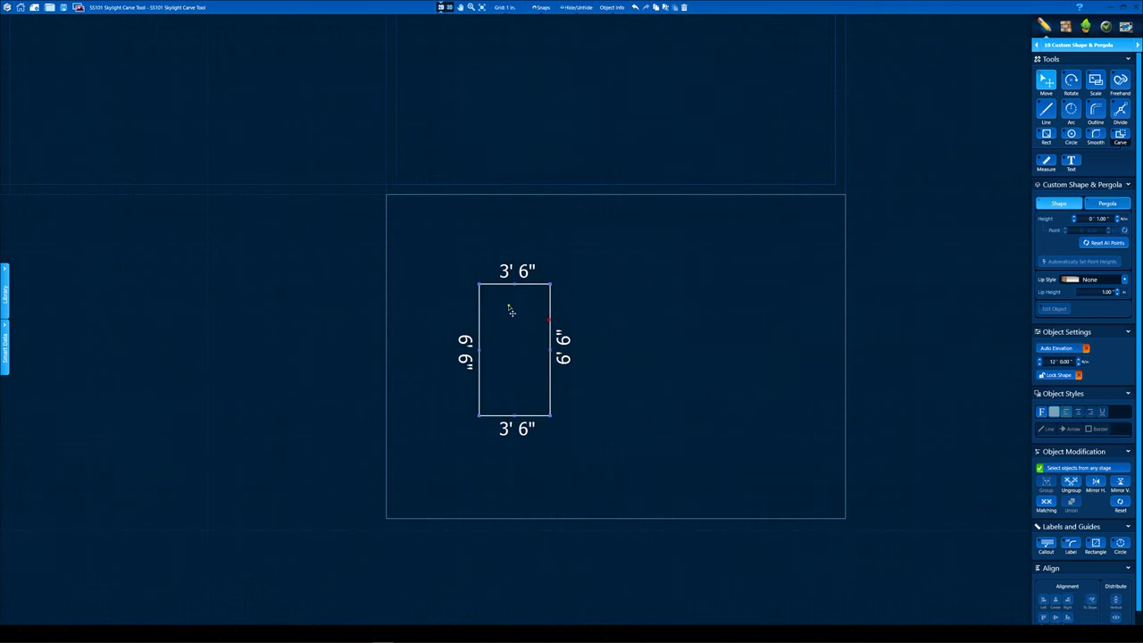
pyautogui.scroll(3, 451, 290)
pyautogui.scroll(-3, 334, 300)
pyautogui.scroll(4, 376, 361)
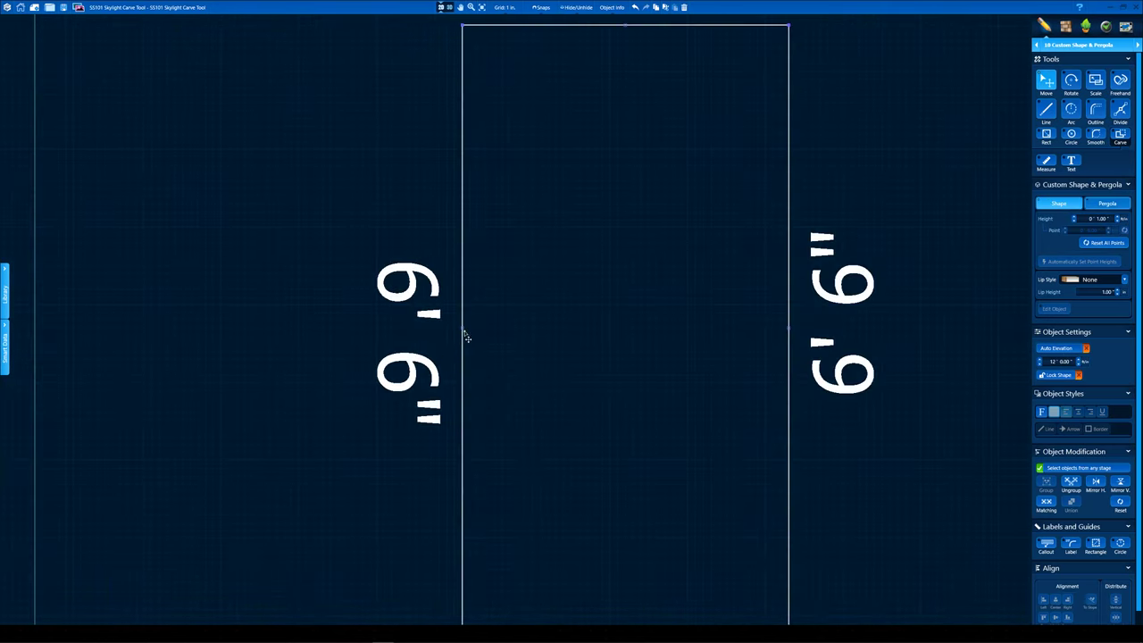
pyautogui.moveTo(111, 303); pyautogui.dragTo(345, 301, button='middle')
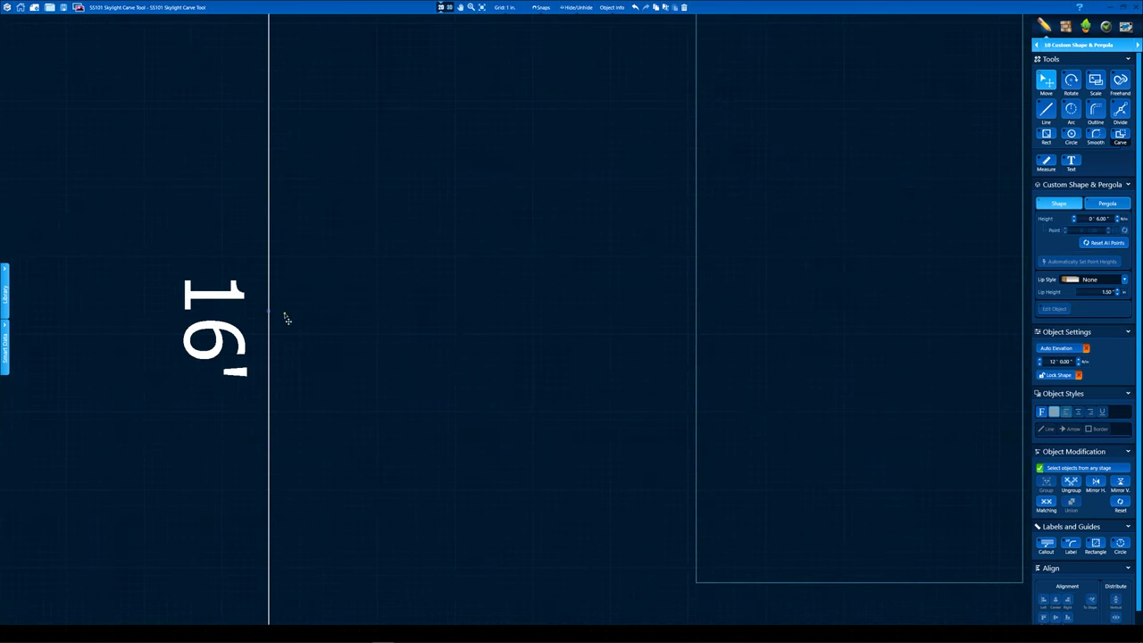
pyautogui.click(696, 317)
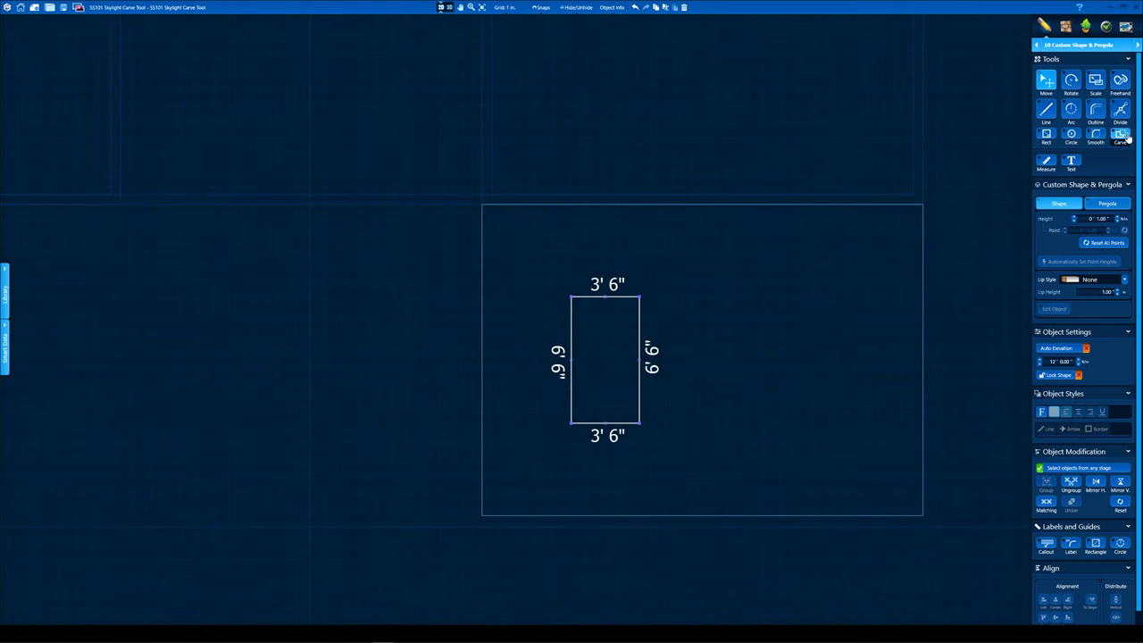
# Use the Carve tool on the slab and trace the 3' 6" by 6' 6" skylight rectangle as an opening.
pyautogui.click(923, 296)
pyautogui.press('h')
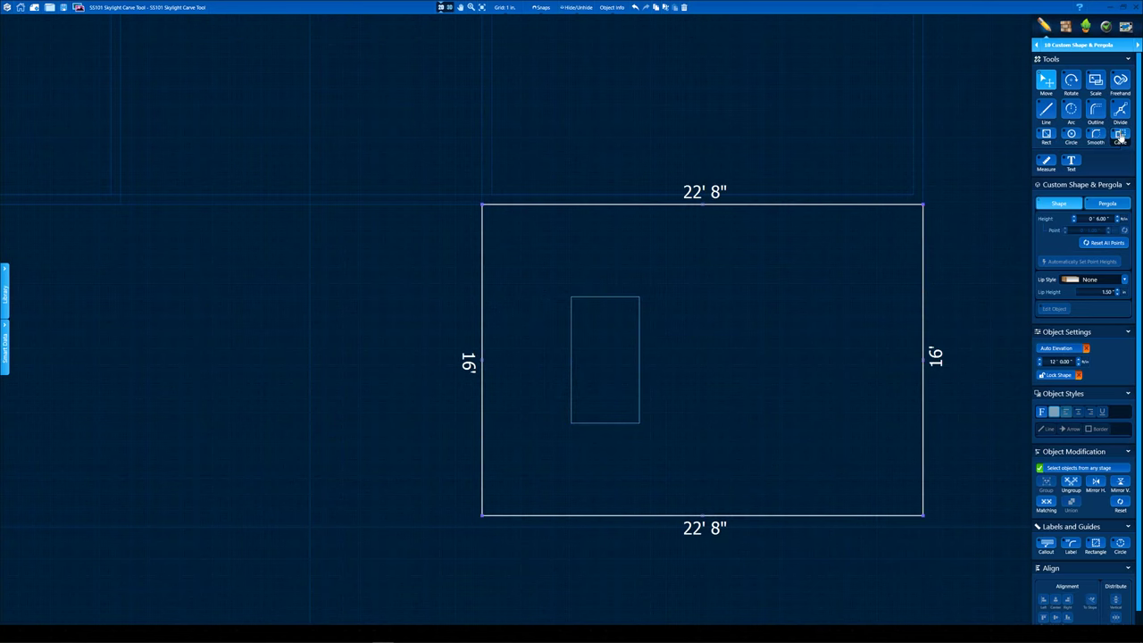
pyautogui.scroll(4, 575, 350)
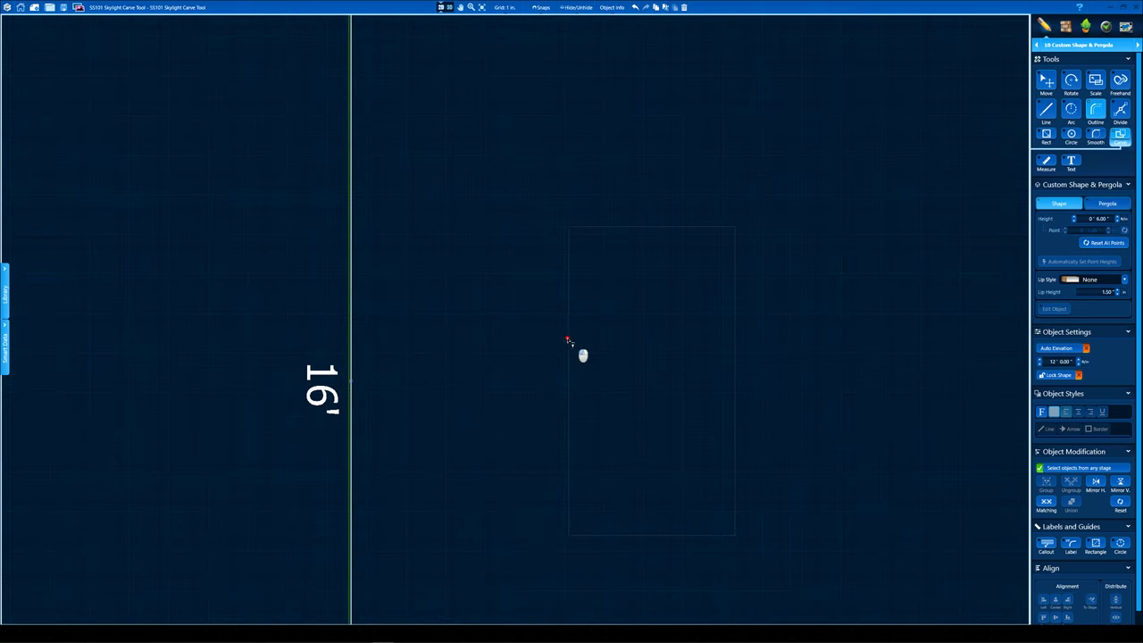
pyautogui.click(571, 350)
pyautogui.scroll(-5, 580, 366)
pyautogui.scroll(3, 556, 366)
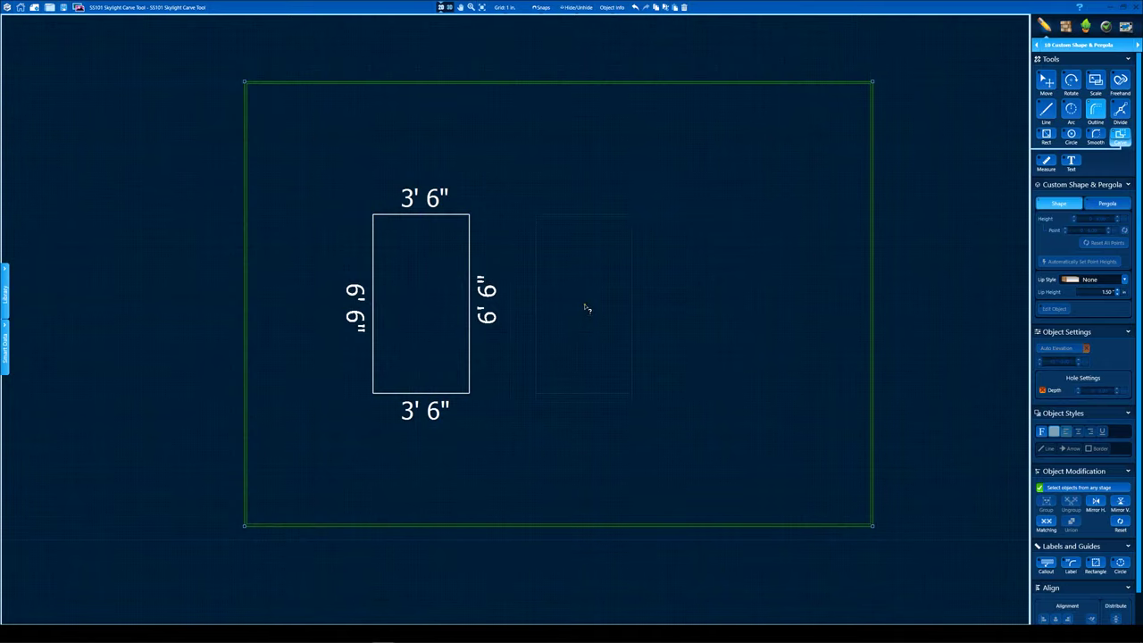
# Place two copies of the skylight opening in a row across the slab.
pyautogui.hotkey('ctrl', 'v')
pyautogui.scroll(4, 561, 268)
pyautogui.scroll(-6, 556, 280)
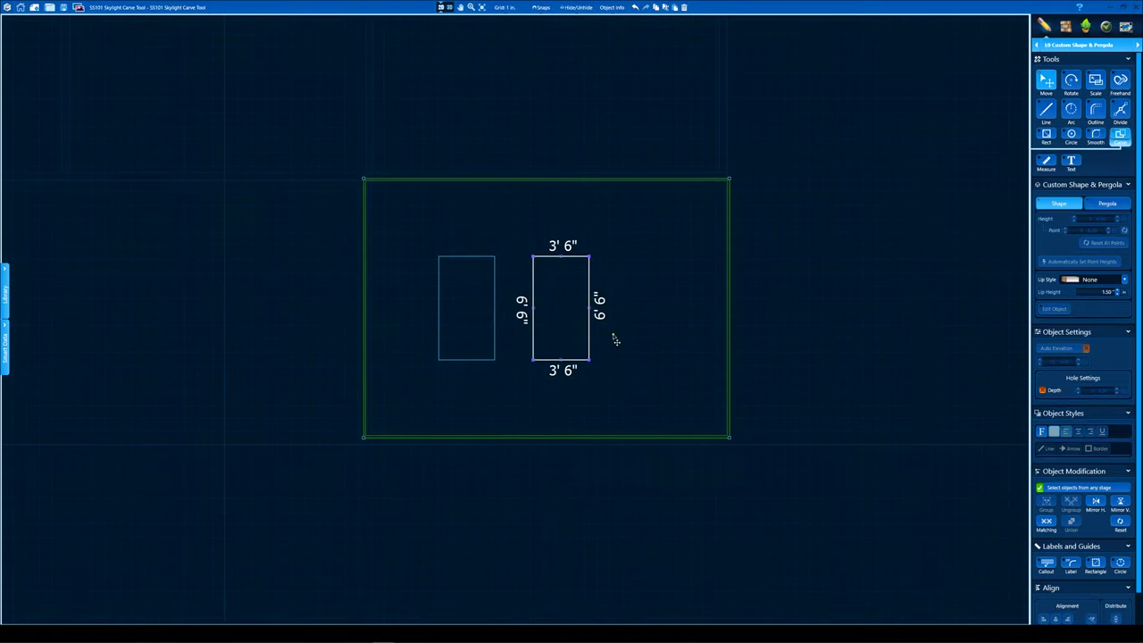
pyautogui.click(658, 314)
pyautogui.scroll(7, 625, 281)
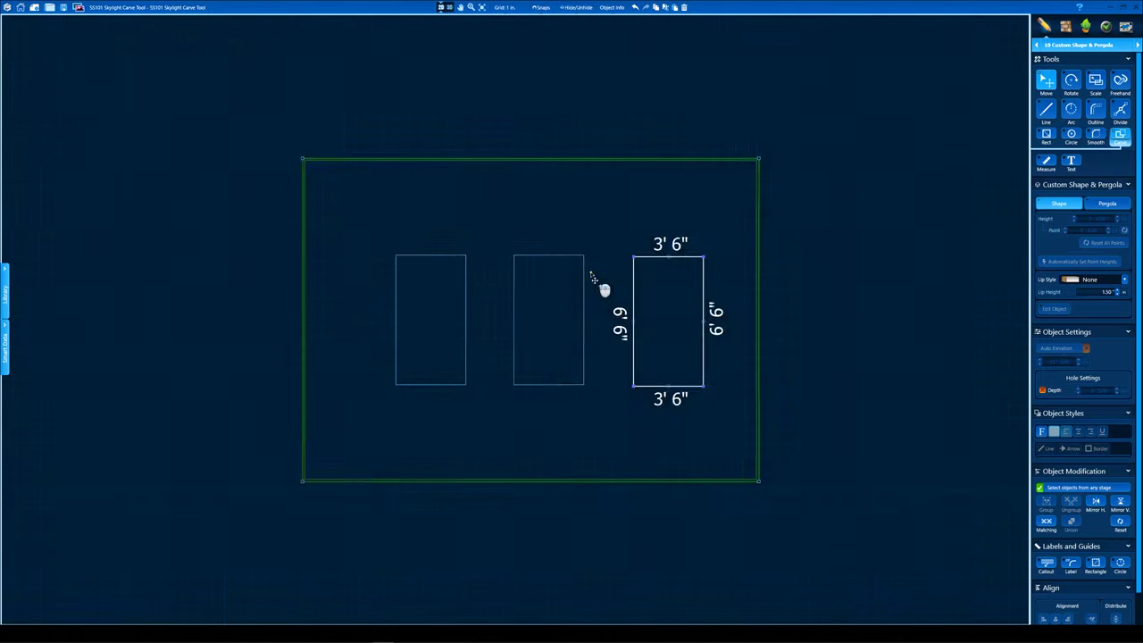
# Align the upper edge of the third opening with the upper edge of the middle opening.
pyautogui.scroll(-5, 590, 305)
pyautogui.scroll(6, 571, 307)
pyautogui.moveTo(791, 305); pyautogui.dragTo(762, 337, button='middle')
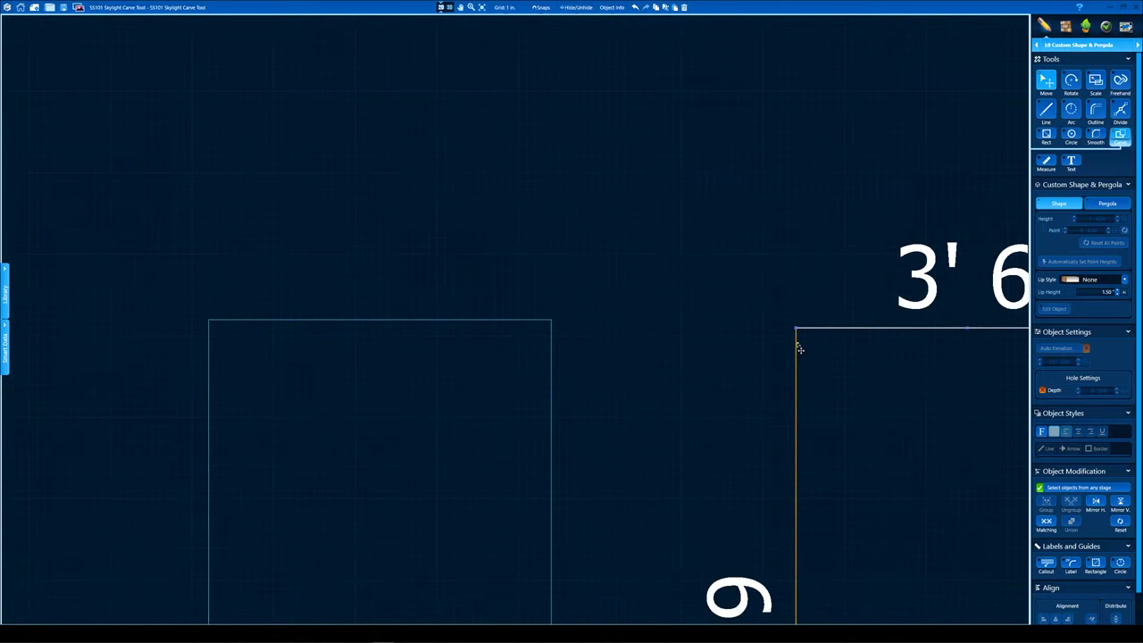
pyautogui.scroll(-4, 799, 349)
pyautogui.moveTo(576, 349); pyautogui.dragTo(661, 275, button='middle')
# Move the first opening left by half its width and shift the middle opening slightly left.
pyautogui.click(565, 326)
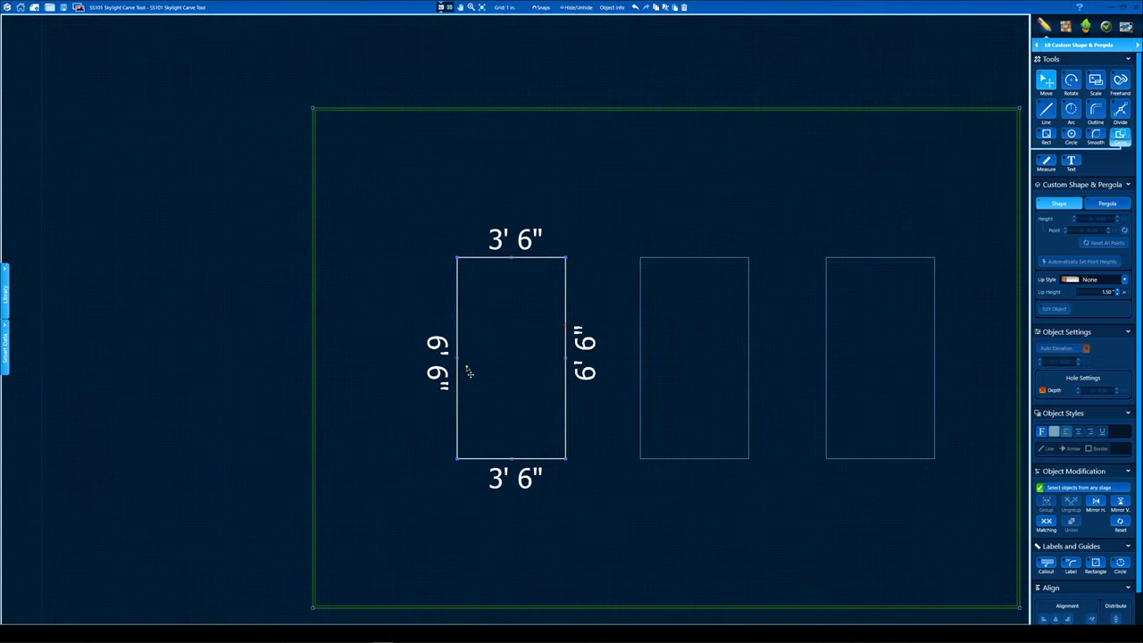
pyautogui.scroll(5, 467, 371)
pyautogui.moveTo(533, 316); pyautogui.dragTo(426, 316)
pyautogui.moveTo(427, 320); pyautogui.dragTo(339, 324, button='middle')
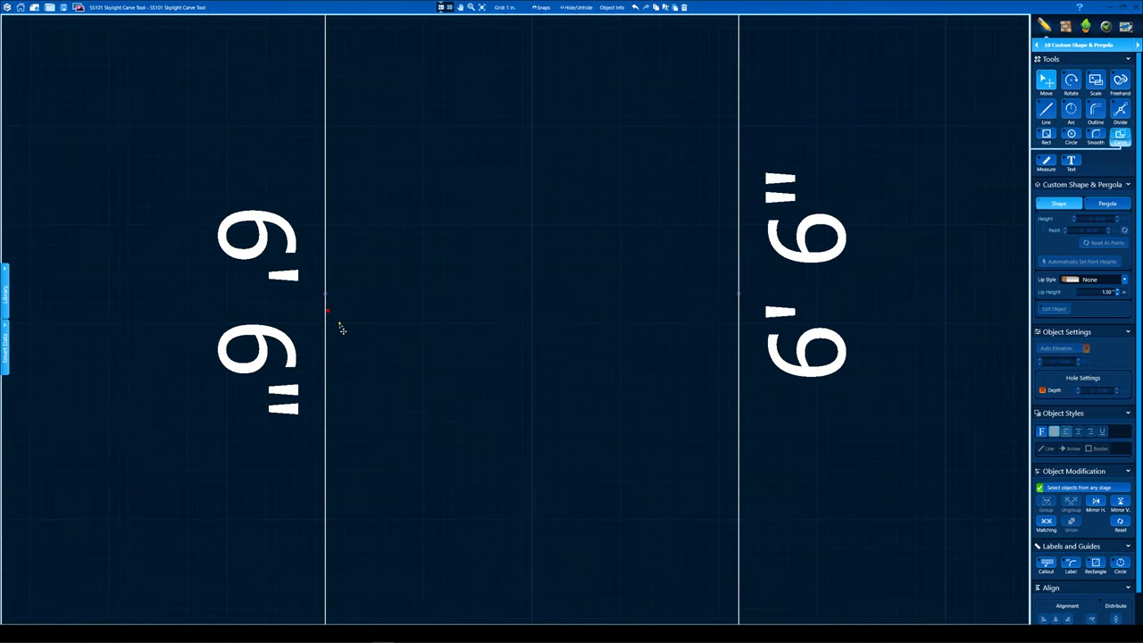
pyautogui.scroll(-5, 339, 324)
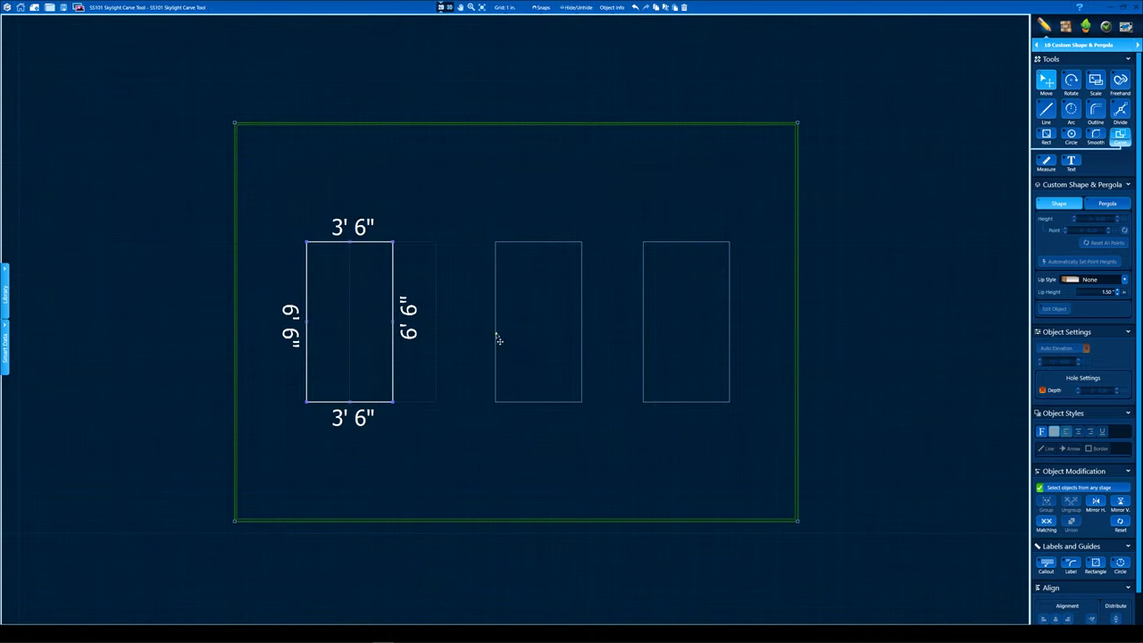
pyautogui.click(495, 332)
pyautogui.moveTo(496, 332); pyautogui.dragTo(480, 332)
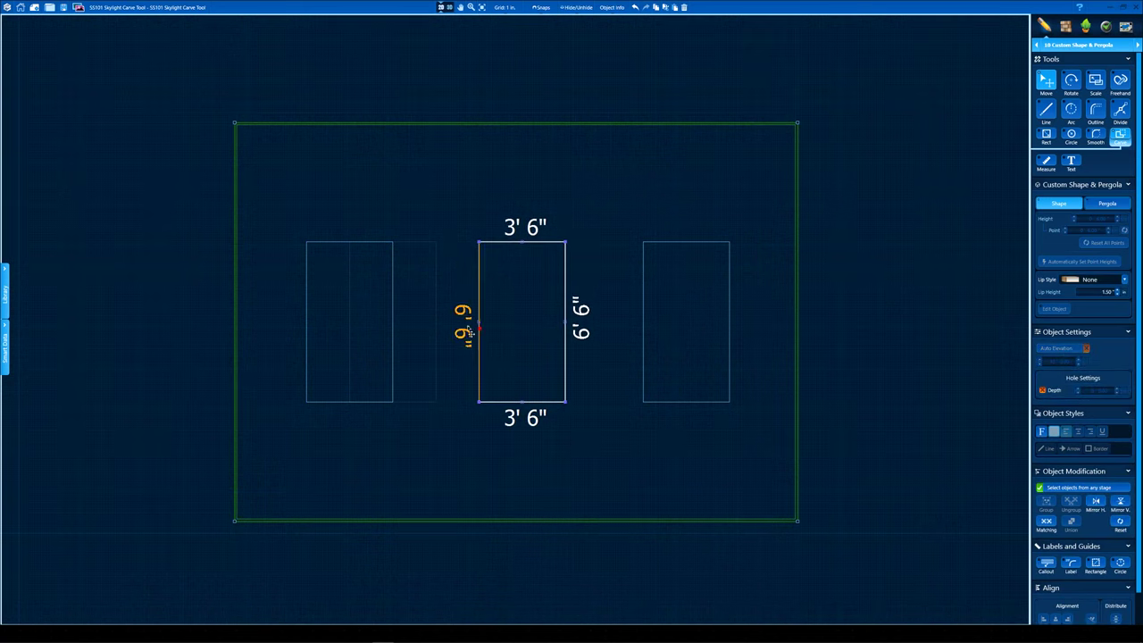
# Leave carving and move the original skylight rectangle outside the slab, to its left.
pyautogui.rightClick(901, 266)
pyautogui.click(434, 312)
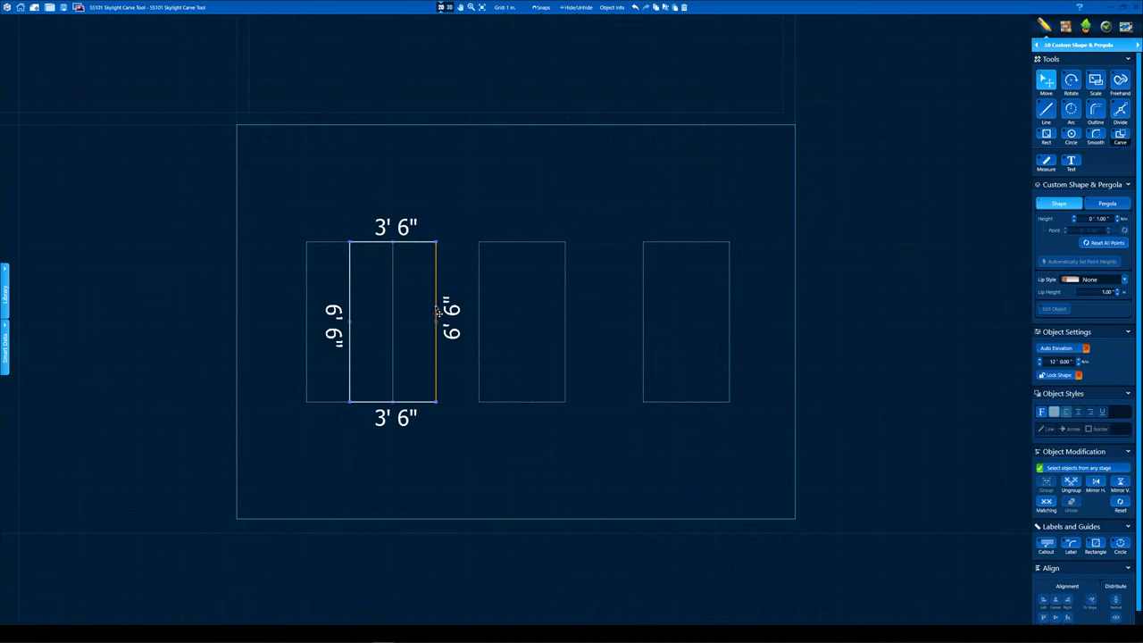
pyautogui.moveTo(435, 306); pyautogui.dragTo(108, 314)
pyautogui.moveTo(387, 366); pyautogui.dragTo(449, 331, button='middle')
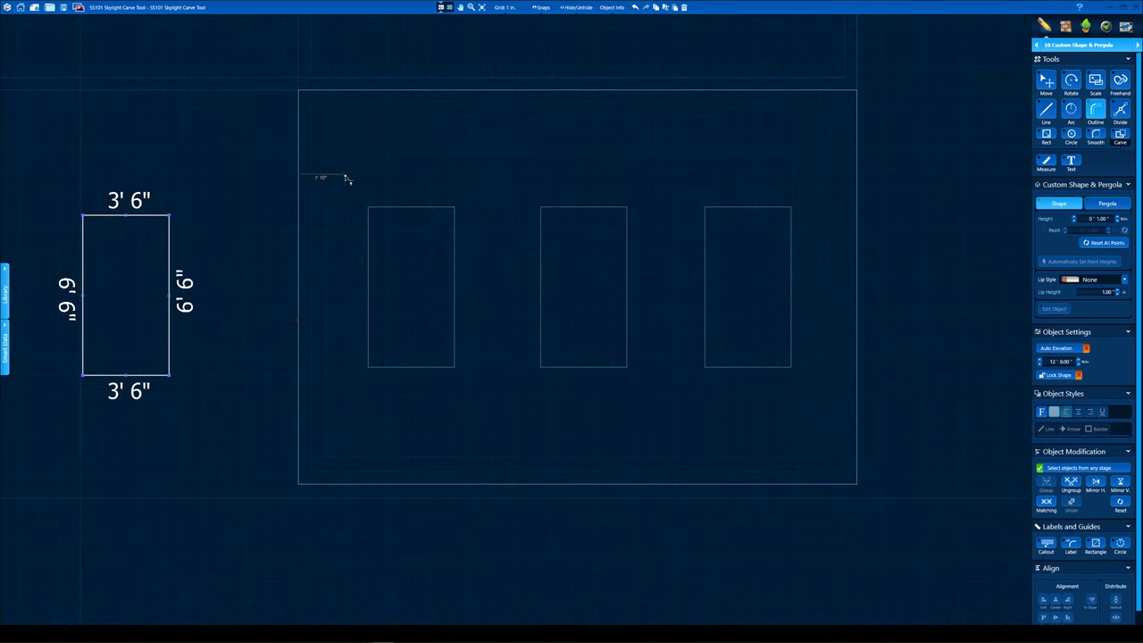
# Trace a guide from the first opening's upper-left corner, running 8' 5" down, 17' across and back up near the third opening's right edge.
pyautogui.click(368, 207)
pyautogui.click(368, 413)
pyautogui.click(786, 414)
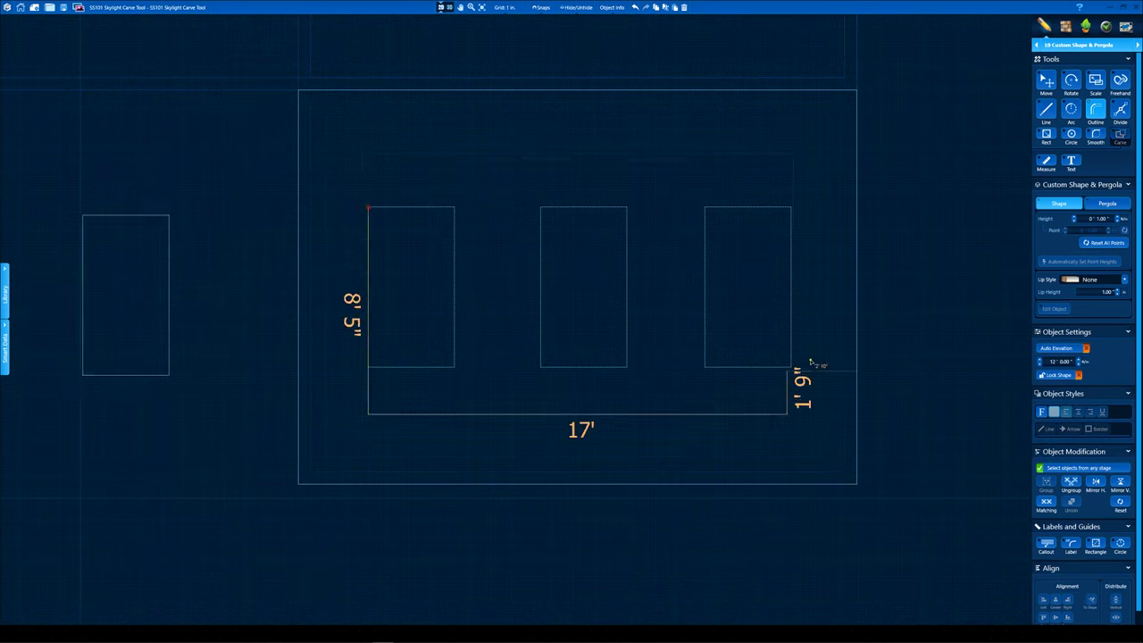
pyautogui.click(786, 194)
pyautogui.rightClick(796, 204)
# In the slab's carving, shift the third opening left so its right edge meets the end of the 17' guide.
pyautogui.click(858, 244)
pyautogui.press('c')
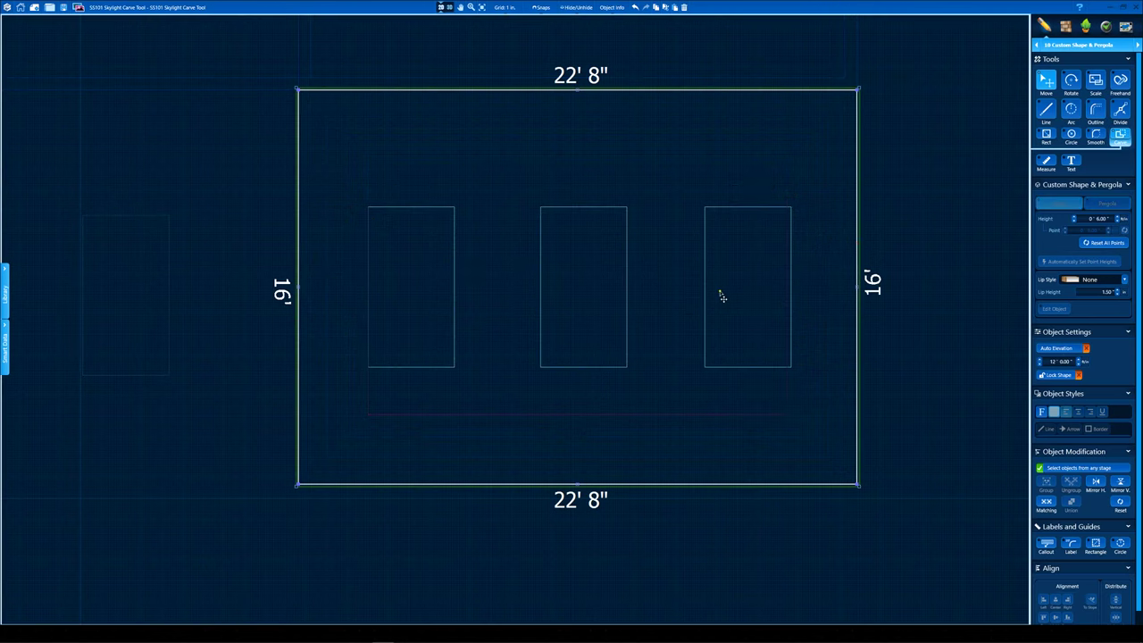
pyautogui.scroll(4, 770, 283)
pyautogui.click(819, 270)
pyautogui.moveTo(820, 271); pyautogui.dragTo(814, 270)
pyautogui.scroll(-4, 815, 276)
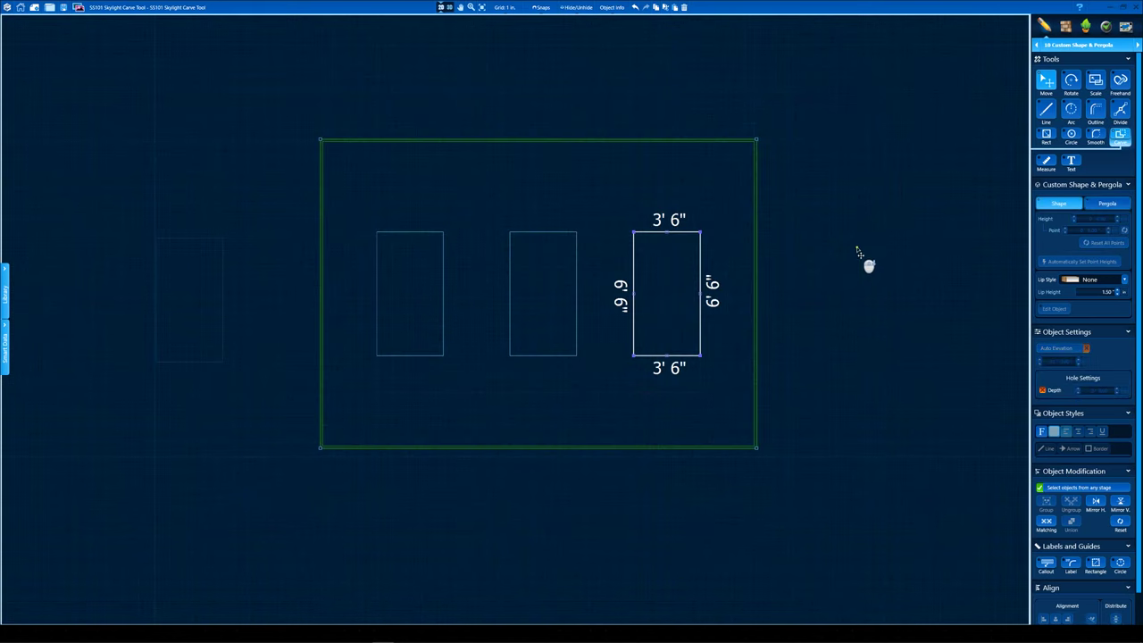
# Draw a 1' marker line upward from the midpoint of the guide's 17' segment.
pyautogui.click(534, 361)
pyautogui.click(545, 391)
pyautogui.scroll(5, 547, 402)
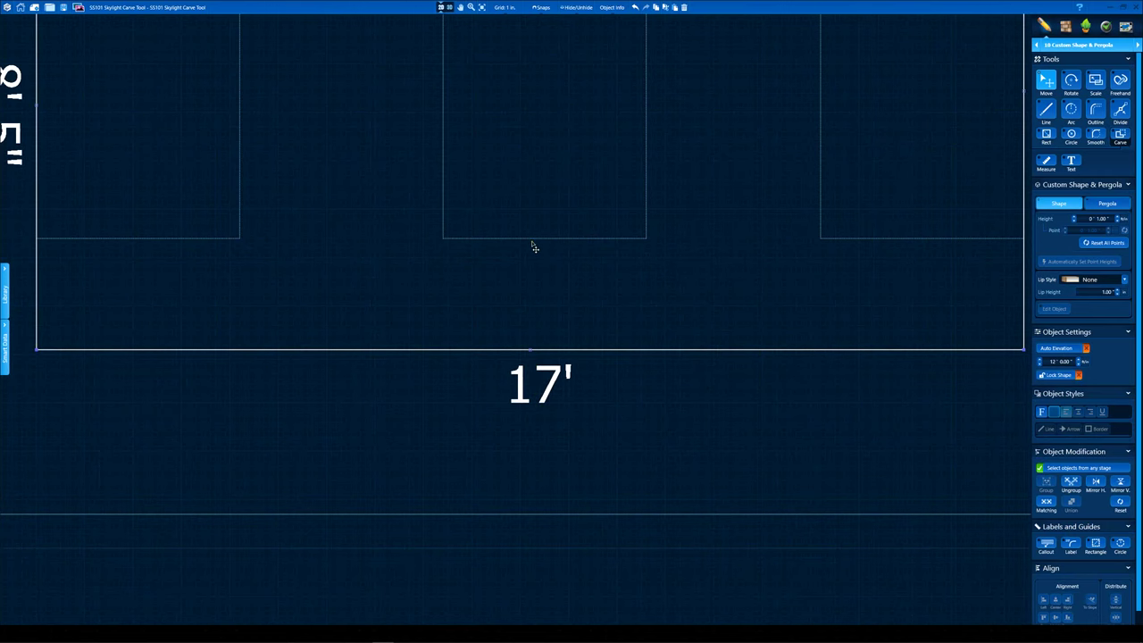
pyautogui.click(530, 350)
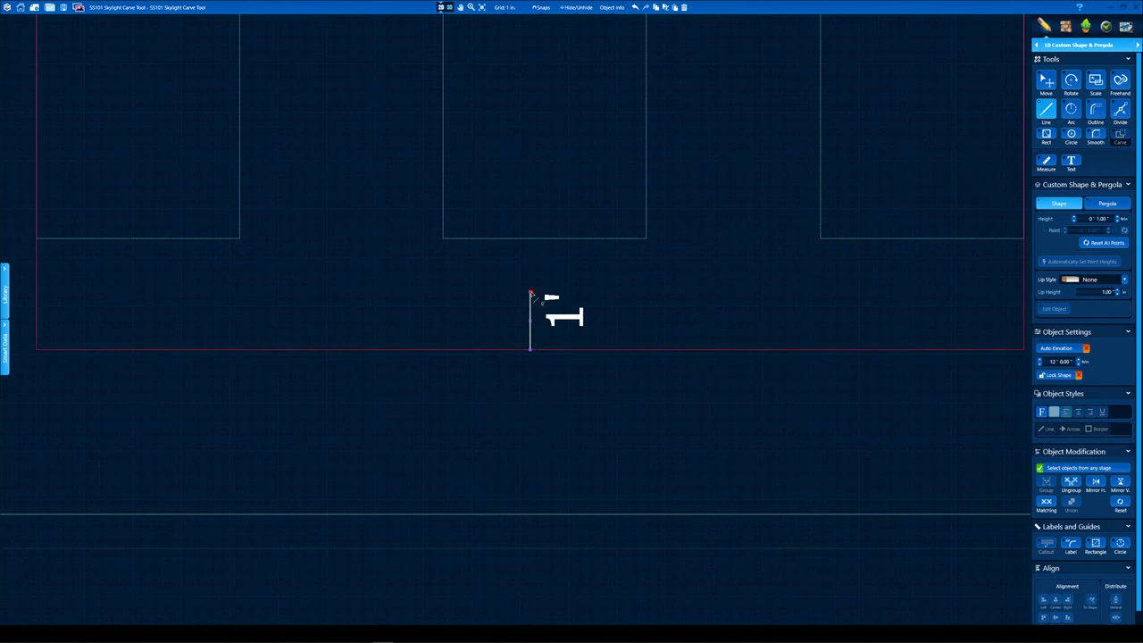
pyautogui.click(530, 292)
pyautogui.rightClick(531, 292)
# Return to the slab's carving and center the middle opening on the 1' marker line.
pyautogui.scroll(-5, 738, 320)
pyautogui.click(701, 366)
pyautogui.scroll(6, 674, 293)
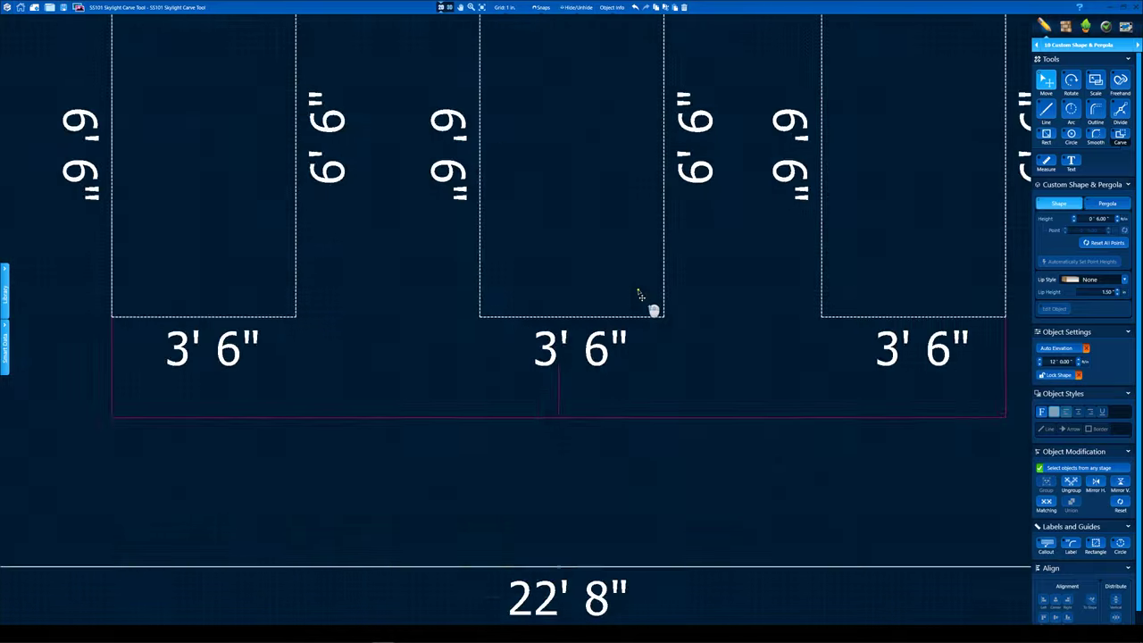
pyautogui.press('v')
pyautogui.click(544, 333)
pyautogui.click(547, 340)
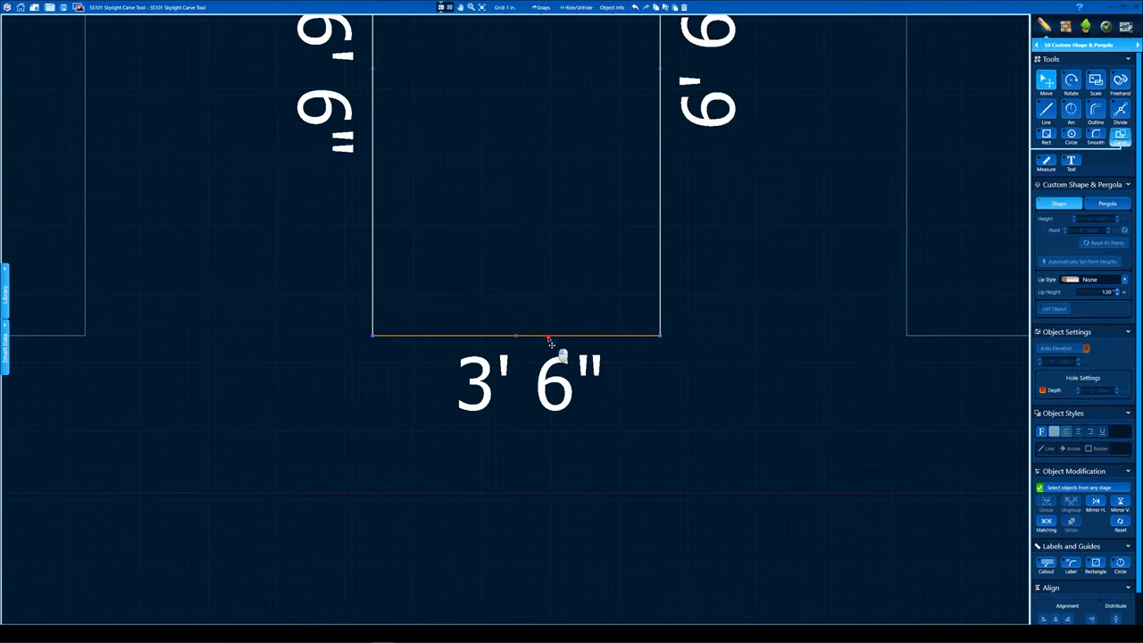
pyautogui.moveTo(548, 338); pyautogui.dragTo(530, 339)
pyautogui.scroll(-4, 530, 341)
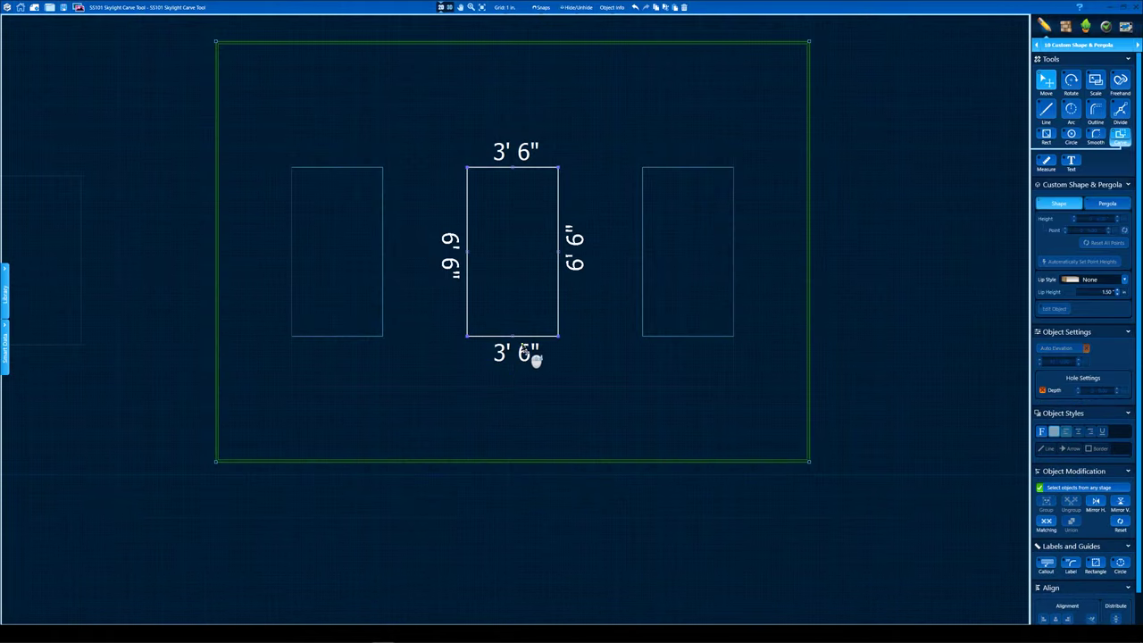
# Delete the 17' guide and the 1' marker line, and check the carved slab in 3D.
pyautogui.click(957, 206)
pyautogui.click(581, 386)
pyautogui.press('Delete')
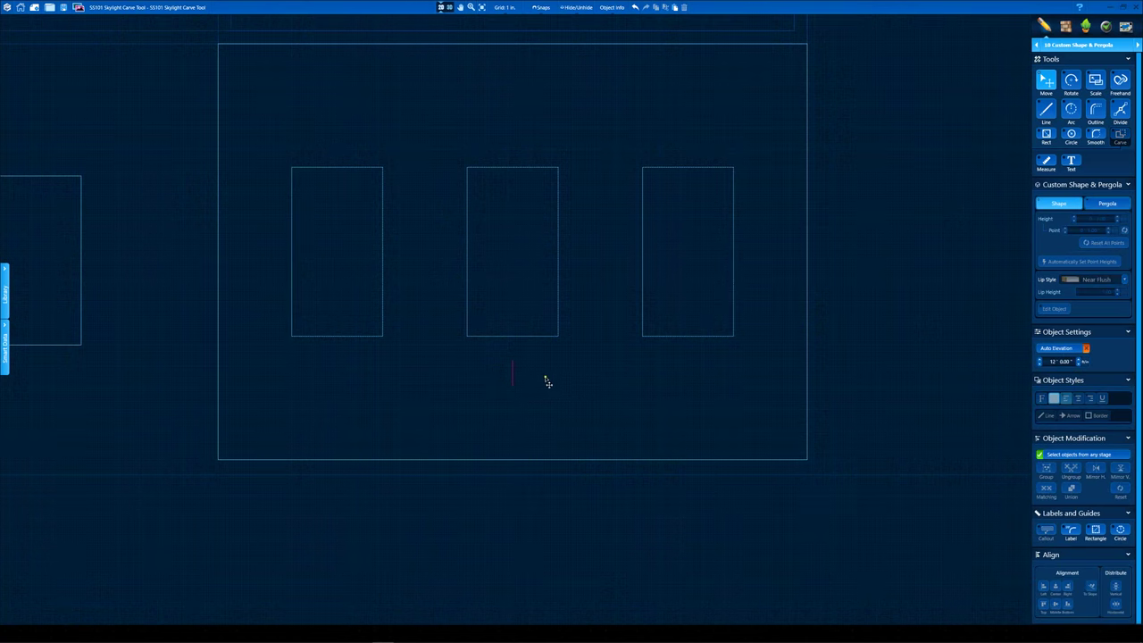
pyautogui.click(513, 373)
pyautogui.press('Delete')
pyautogui.click(449, 7)
pyautogui.moveTo(459, 327); pyautogui.dragTo(507, 313)
pyautogui.click(442, 7)
# Select the spare skylight rectangle beside the slab and open the design library.
pyautogui.scroll(-5, 468, 329)
pyautogui.scroll(5, 300, 306)
pyautogui.click(428, 276)
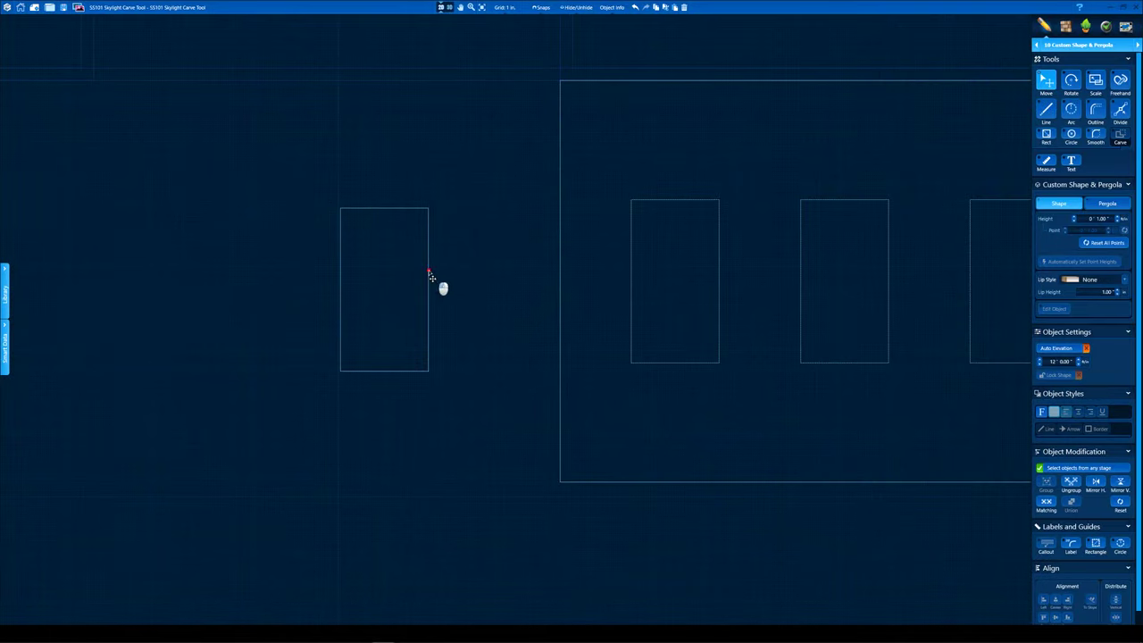
pyautogui.press('space')
pyautogui.scroll(-2, 713, 436)
pyautogui.moveTo(585, 326); pyautogui.dragTo(606, 361, button='middle')
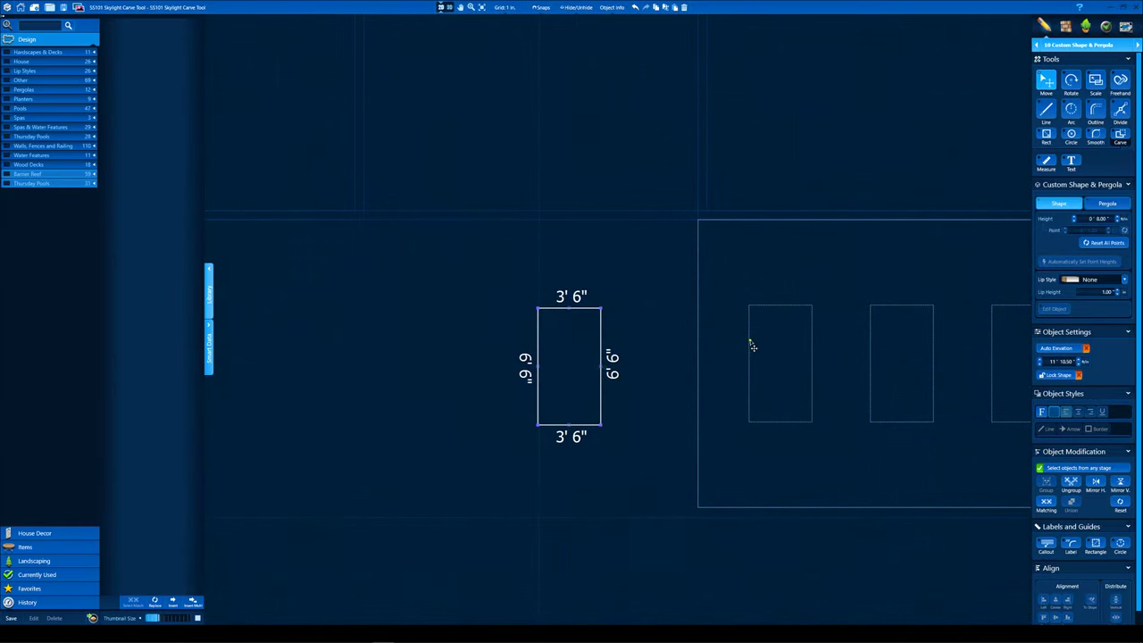
# Outline a 3' 4" by 6' 4" rectangle inside the first opening, 1" in from its edges.
pyautogui.click(752, 345)
pyautogui.moveTo(751, 346); pyautogui.dragTo(668, 377, button='middle')
pyautogui.scroll(5, 668, 378)
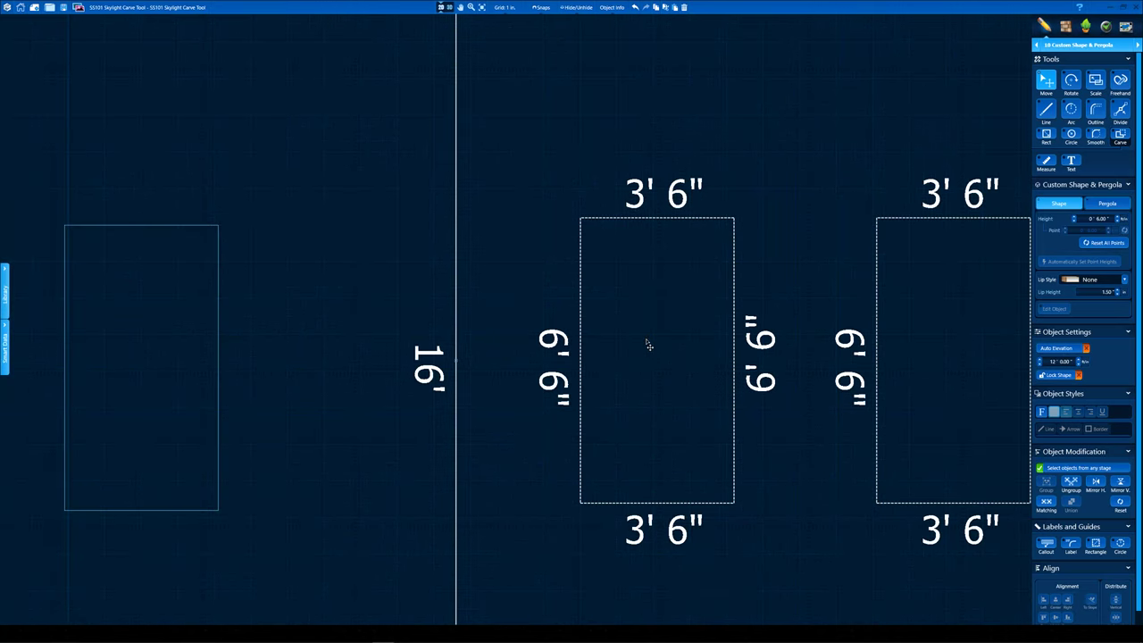
pyautogui.click(731, 328)
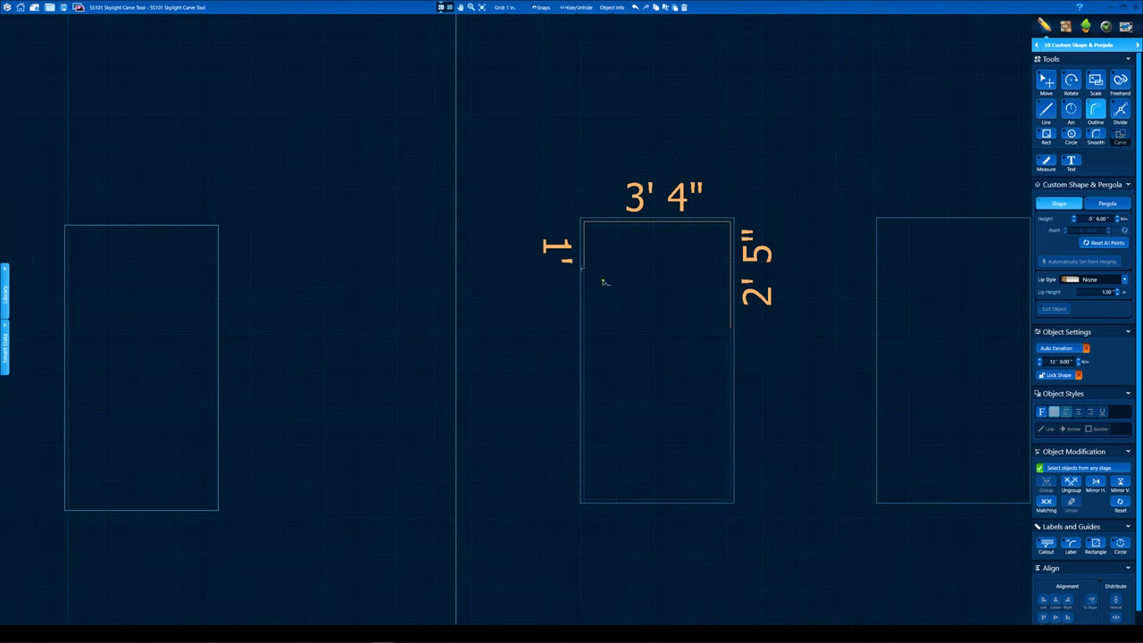
pyautogui.scroll(3, 698, 352)
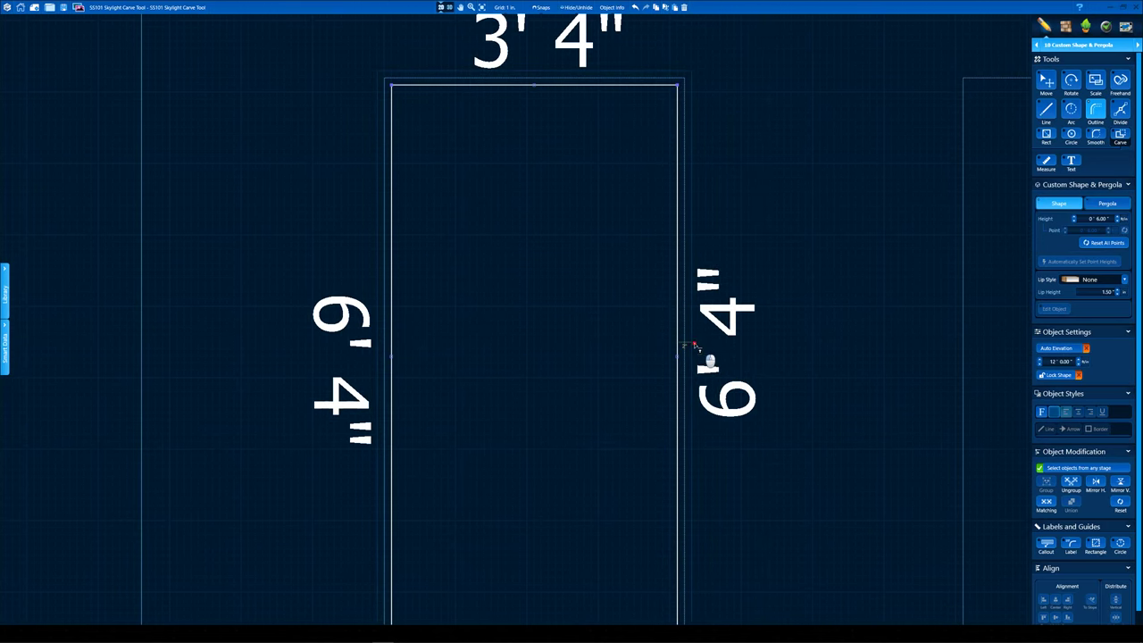
# Outline a 3' 8" by 6' 8" rectangle around the first opening, 1" outside its edges.
pyautogui.click(694, 345)
pyautogui.scroll(-3, 683, 348)
pyautogui.click(681, 380)
pyautogui.scroll(3, 678, 328)
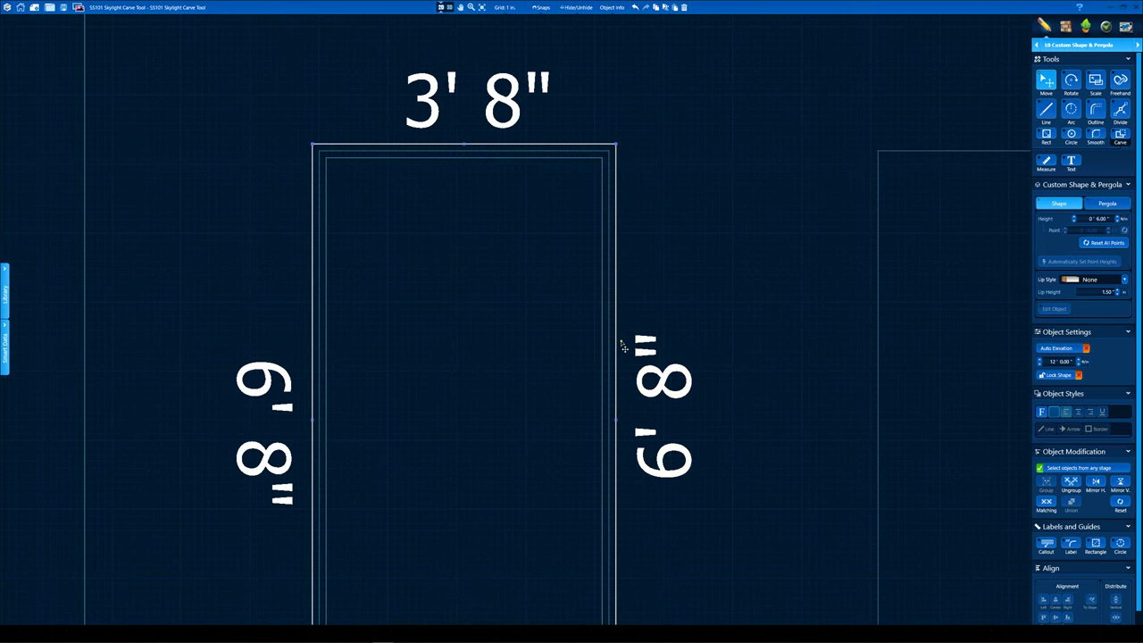
# Carve the 3' 4" by 6' 4" rectangle out of the 3' 8" by 6' 8" shape and inspect the frame in 3D.
pyautogui.click(620, 348)
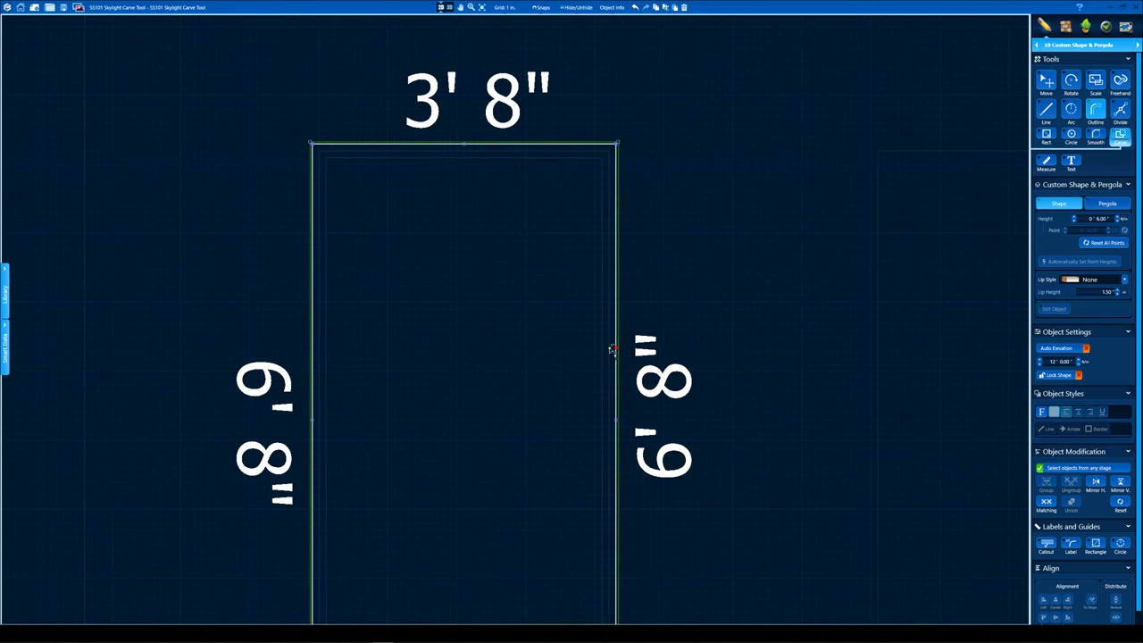
pyautogui.click(611, 349)
pyautogui.scroll(-5, 482, 434)
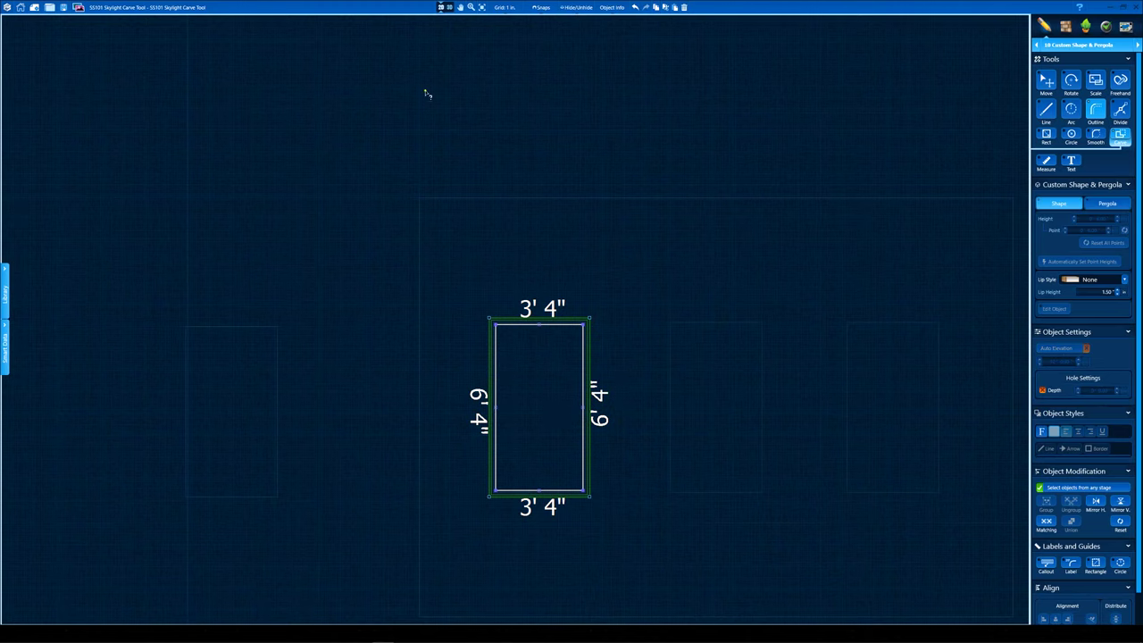
pyautogui.click(449, 8)
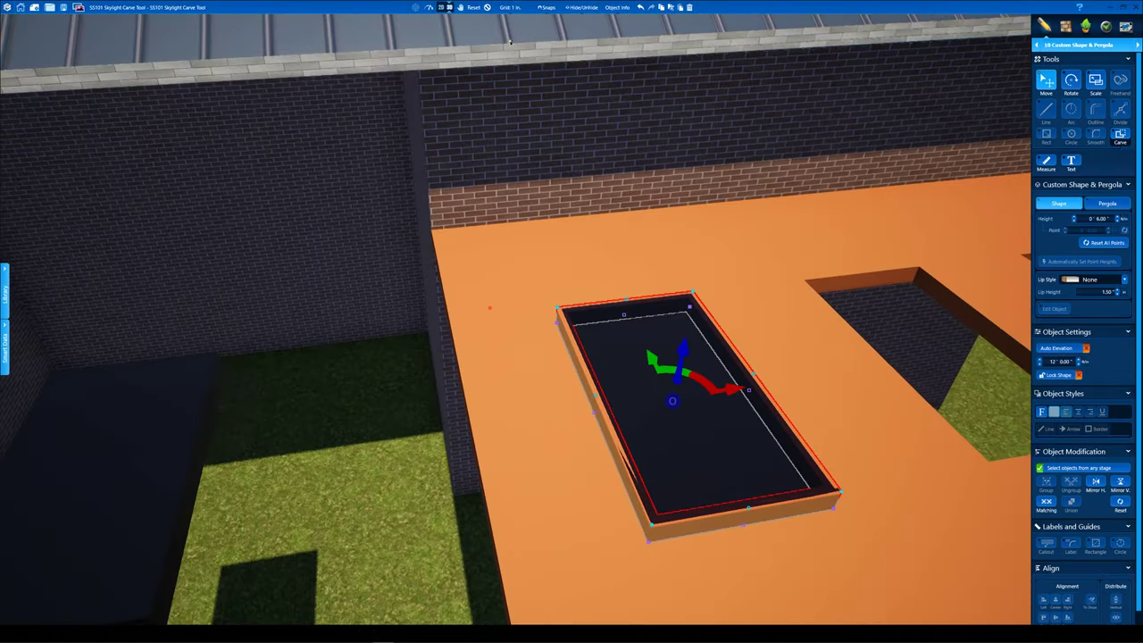
pyautogui.click(541, 290)
pyautogui.scroll(3, 541, 290)
pyautogui.moveTo(541, 287); pyautogui.dragTo(531, 207, button='right')
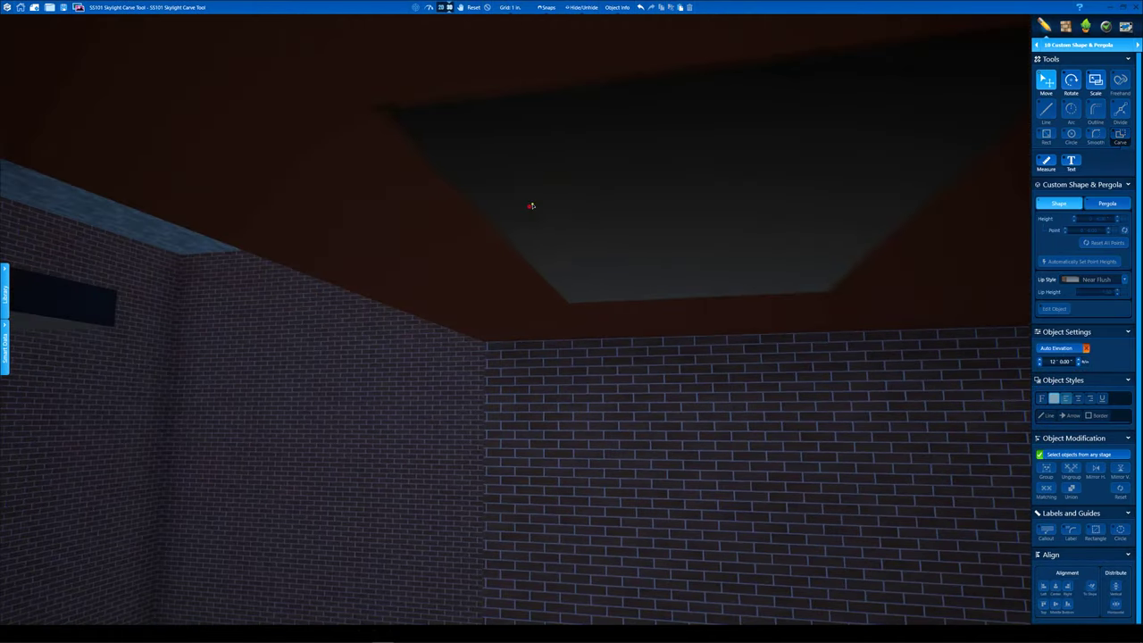
# Set the height of the panel inside the skylight frame to 1" and raise the panel within the frame.
pyautogui.click(530, 206)
pyautogui.scroll(10, 530, 206)
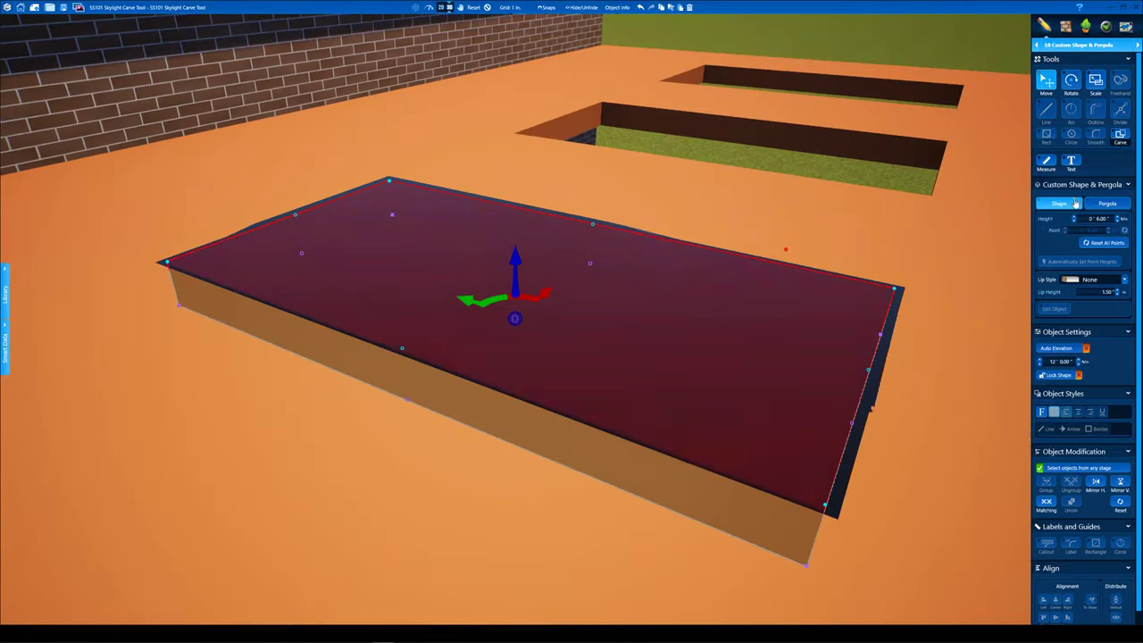
pyautogui.moveTo(1115, 221); pyautogui.dragTo(1116, 231)
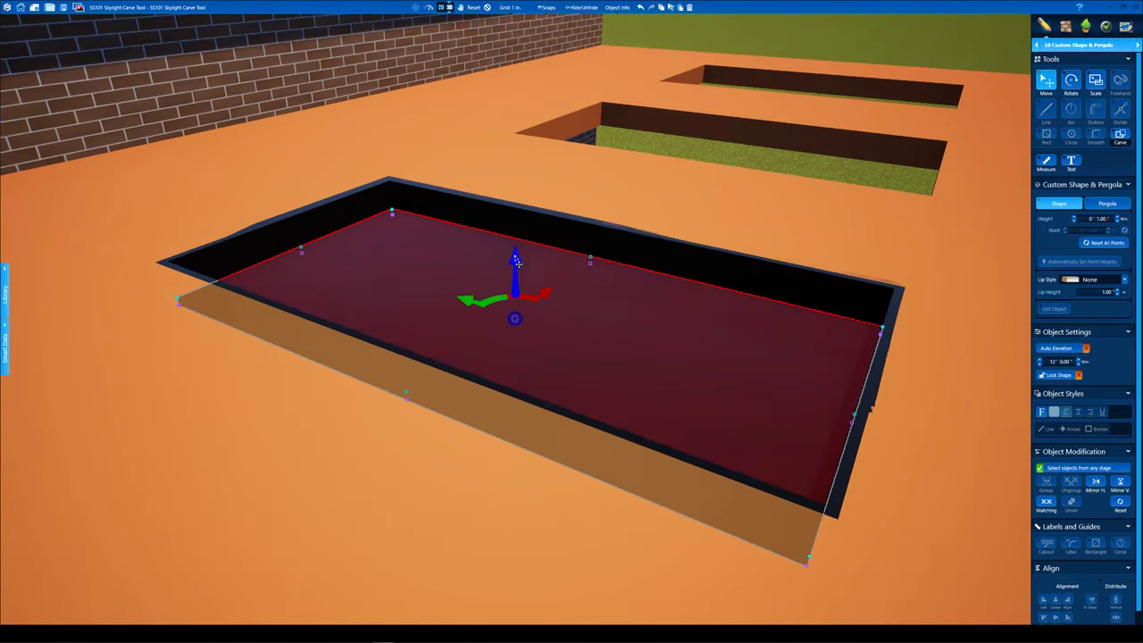
pyautogui.moveTo(516, 260); pyautogui.dragTo(518, 240)
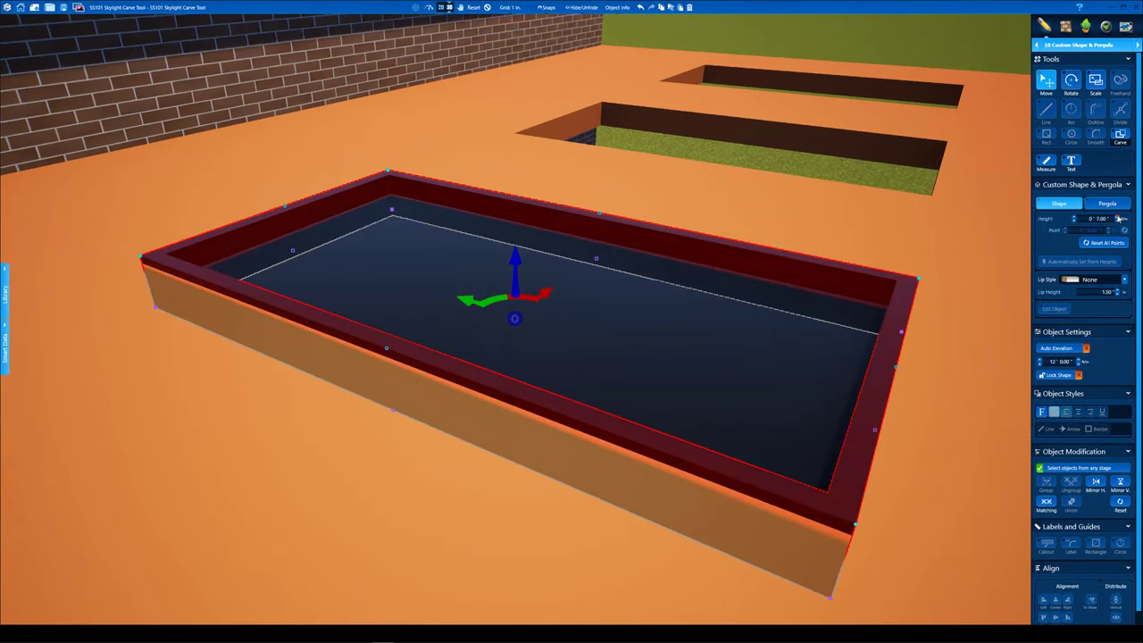
# Set the skylight frame's height to 9" and inspect it from underneath the slab.
pyautogui.moveTo(894, 295); pyautogui.dragTo(879, 272, button='right')
pyautogui.click(1117, 217)
pyautogui.moveTo(903, 312); pyautogui.dragTo(857, 231, button='right')
pyautogui.moveTo(712, 219); pyautogui.dragTo(724, 202, button='right')
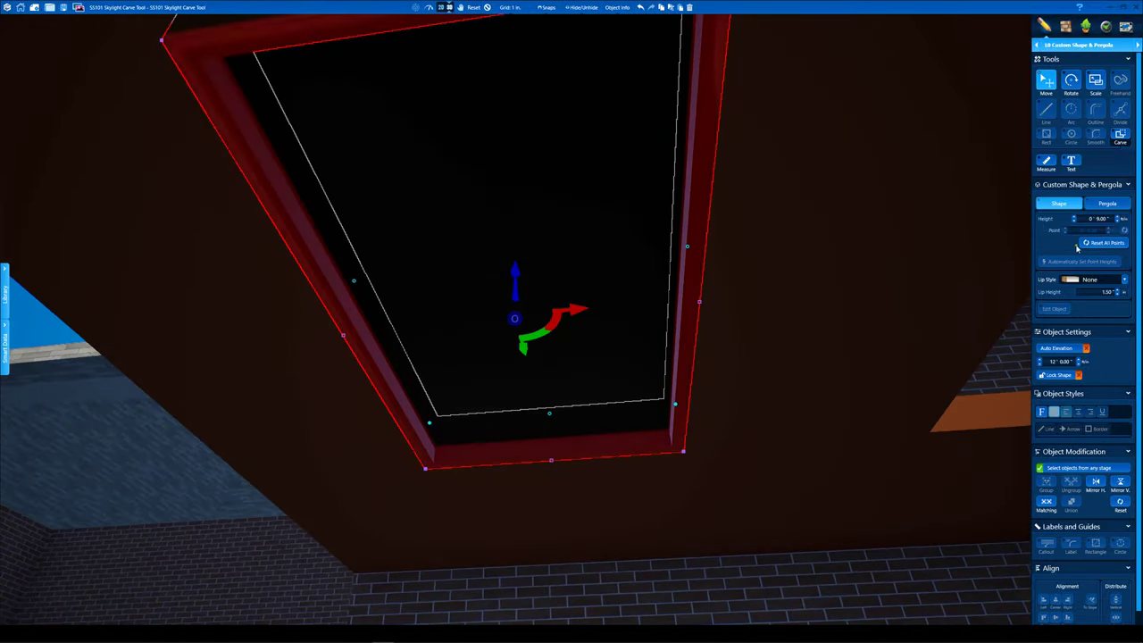
# Raise the skylight frame's elevation to 12' 3".
pyautogui.click(1079, 359)
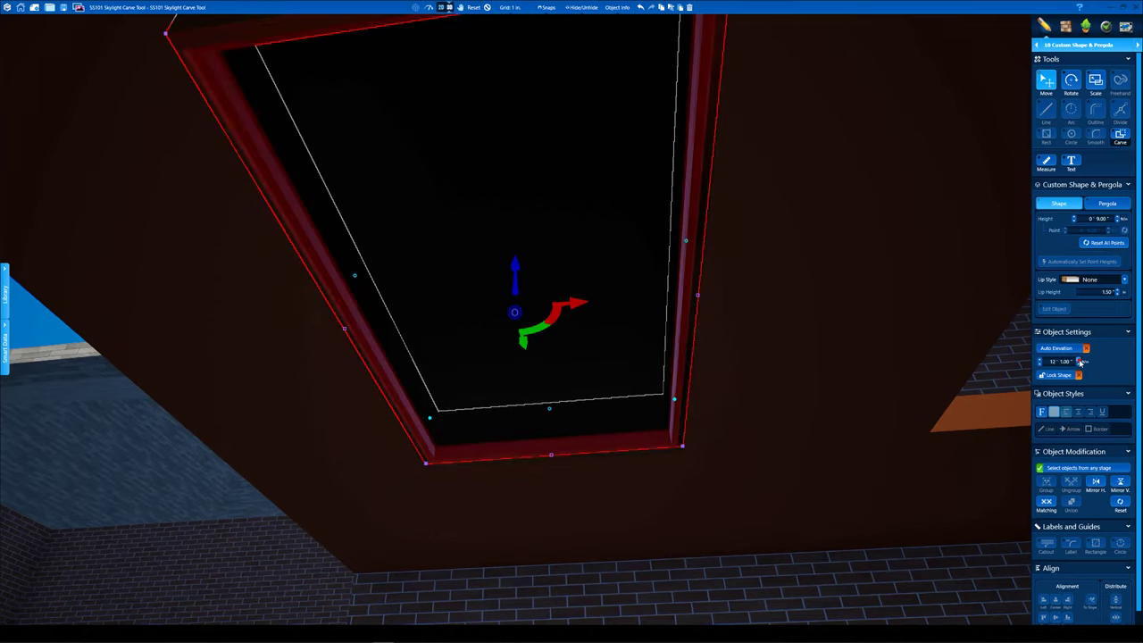
pyautogui.click(1079, 359)
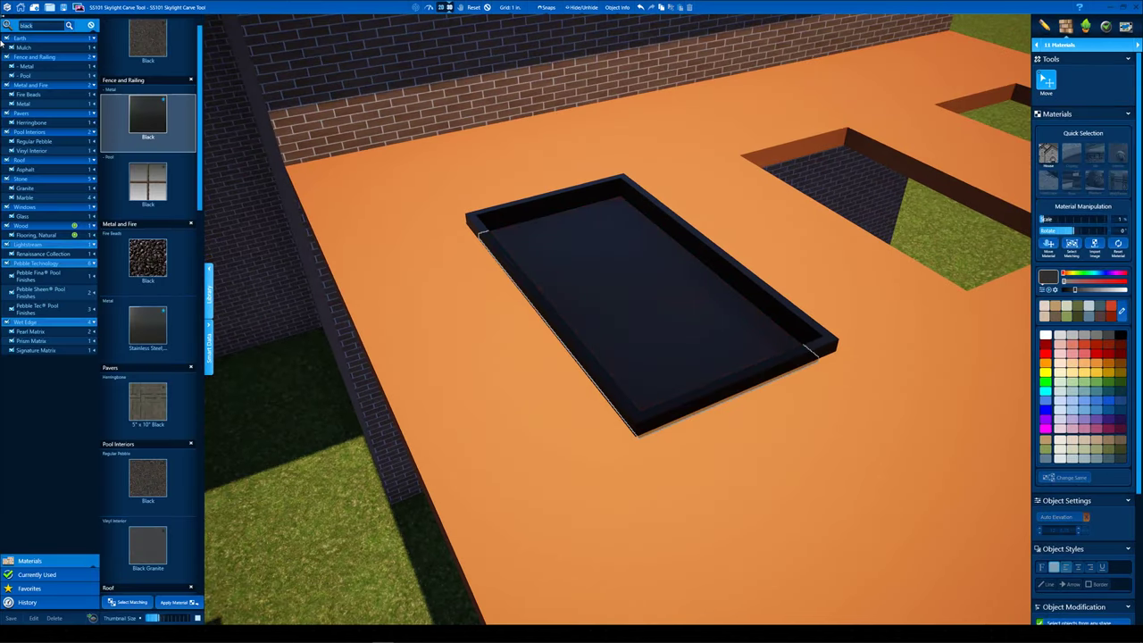
# Find the glass materials and apply the darker Architectural glass to the panel inside the skylight frame.
pyautogui.write('ss')
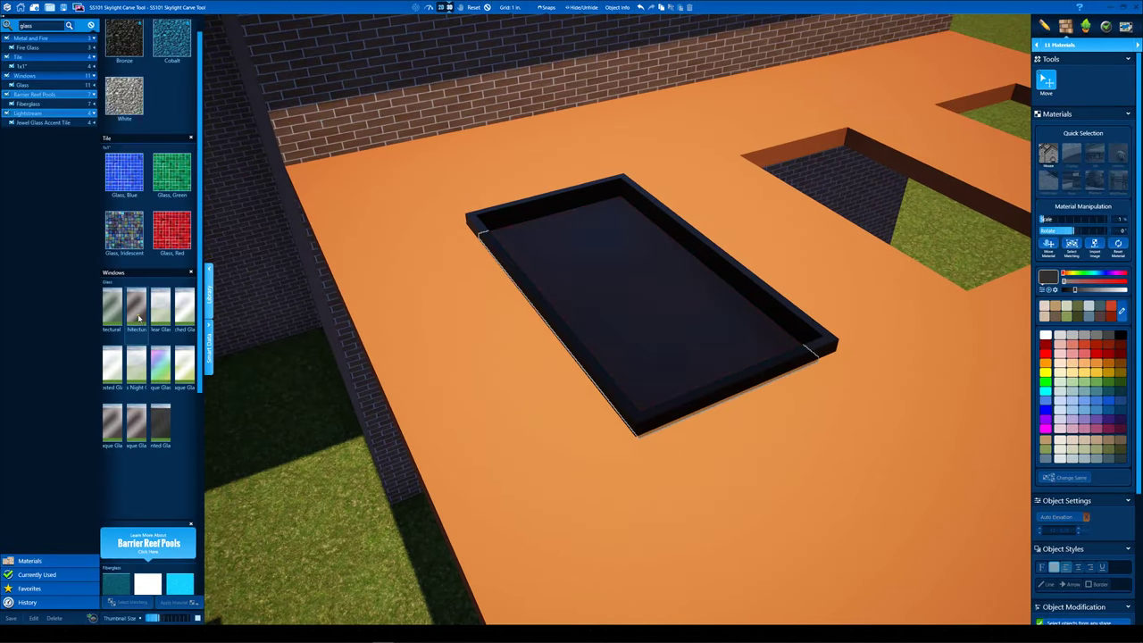
pyautogui.click(137, 309)
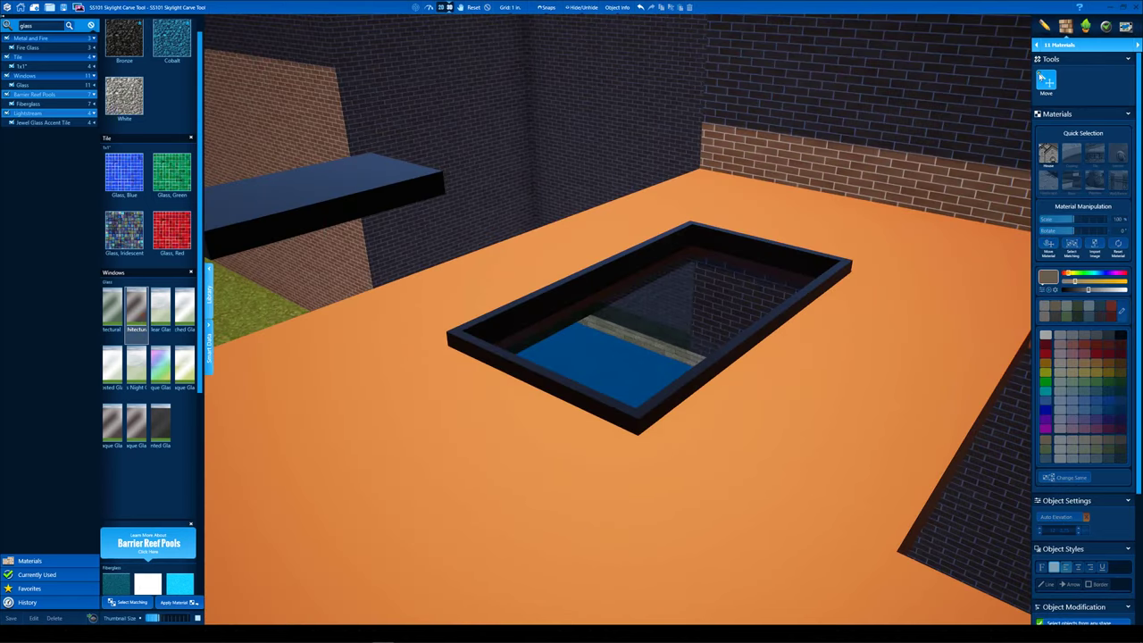
# Raise the glass panel's elevation to 12' 7" within the skylight frame and inspect the skylight from below and above.
pyautogui.click(1078, 49)
pyautogui.click(1082, 148)
pyautogui.click(721, 314)
pyautogui.moveTo(722, 313); pyautogui.dragTo(893, 290, button='right')
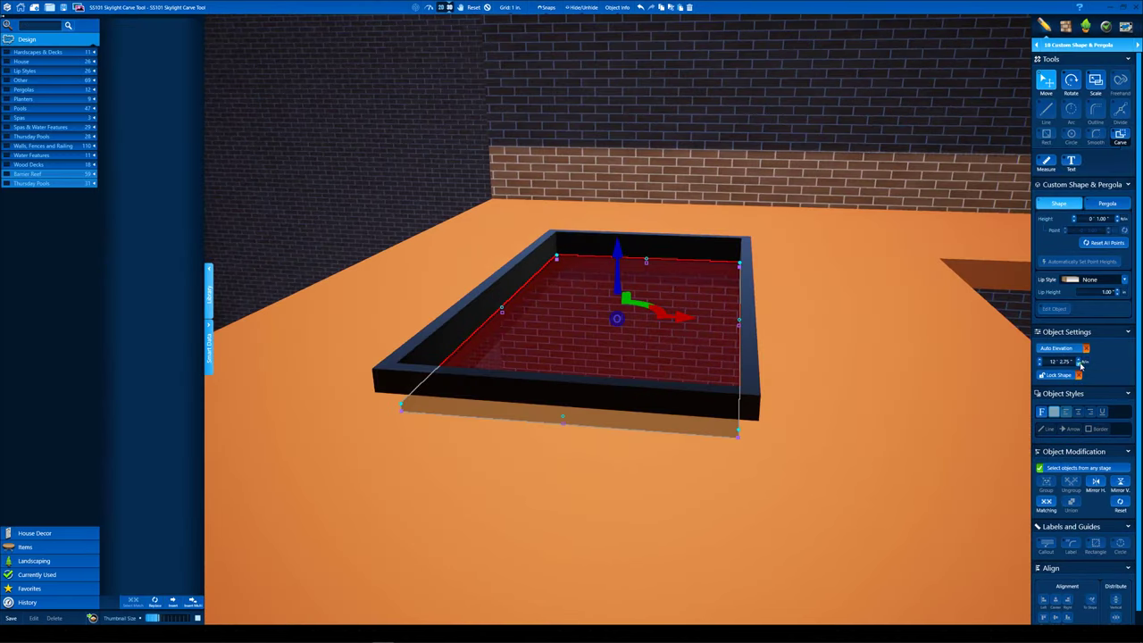
pyautogui.moveTo(1081, 364); pyautogui.dragTo(1079, 361)
pyautogui.moveTo(850, 398); pyautogui.dragTo(959, 371, button='right')
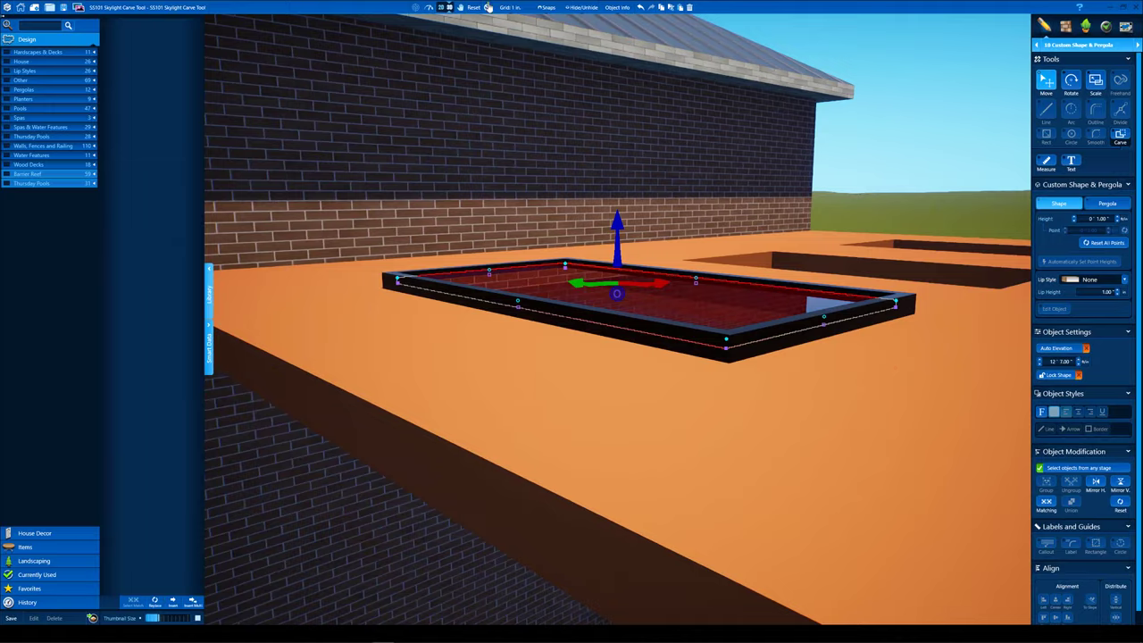
pyautogui.click(488, 7)
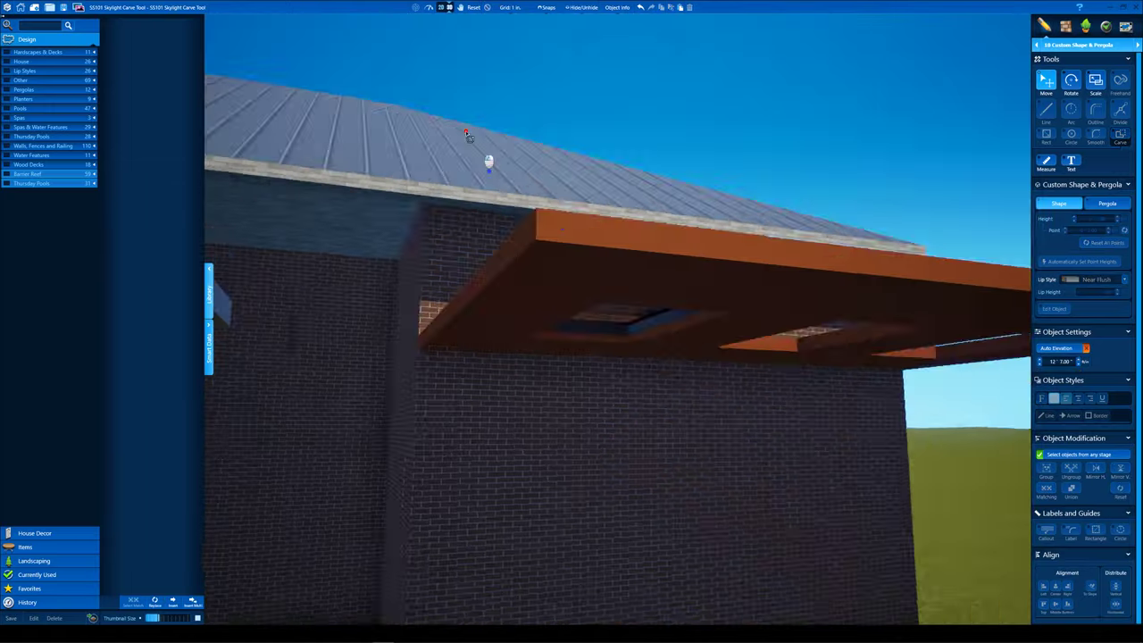
pyautogui.moveTo(480, 147); pyautogui.dragTo(580, 328, button='right')
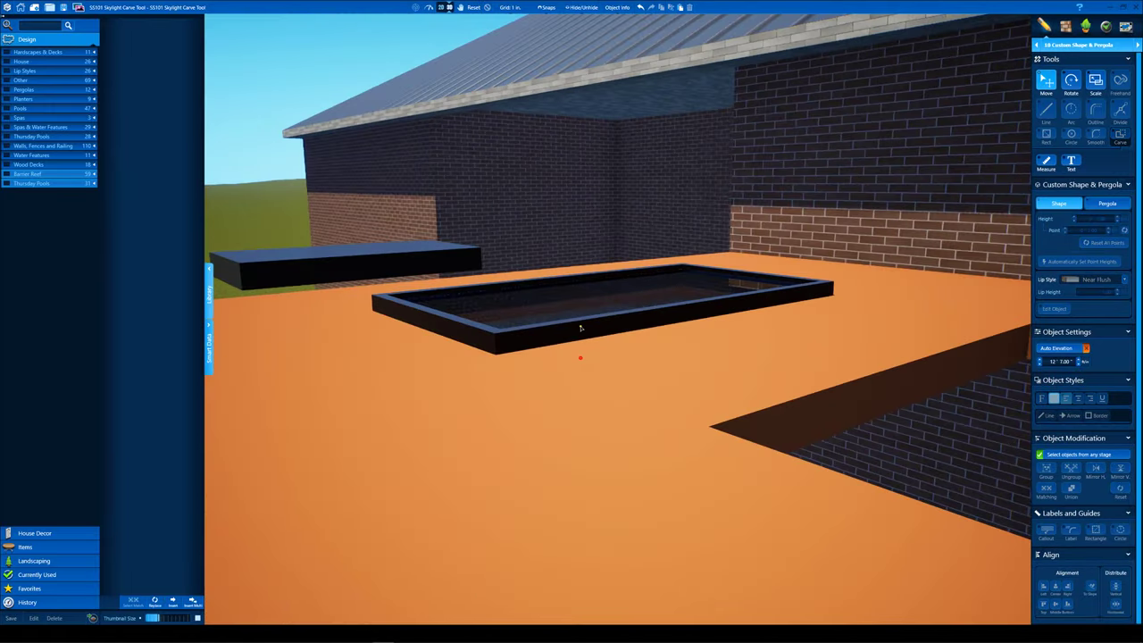
# Group the skylight frame with its glass panel and place a copy centered over the second opening in plan view.
pyautogui.doubleClick(580, 329)
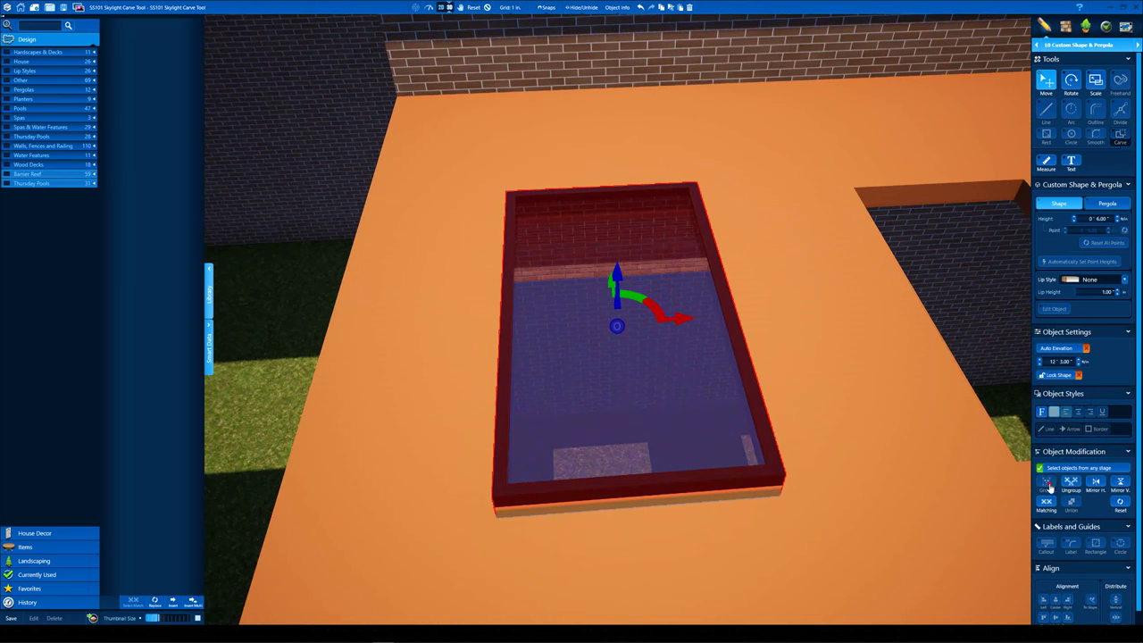
pyautogui.click(440, 7)
pyautogui.scroll(-3, 712, 426)
pyautogui.scroll(6, 660, 406)
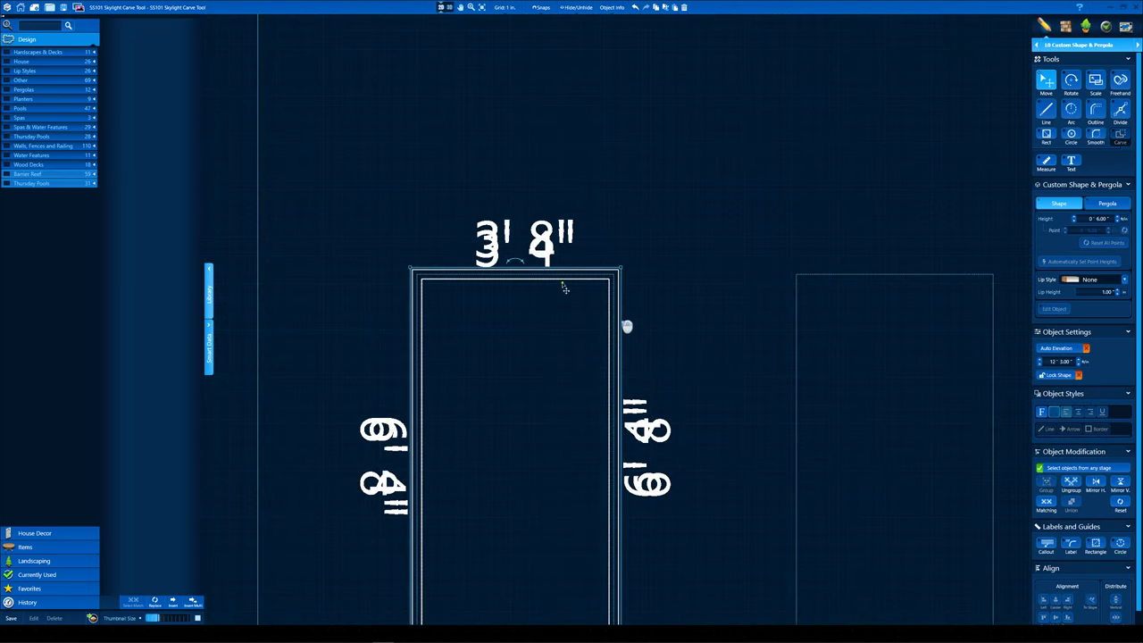
pyautogui.moveTo(911, 449); pyautogui.dragTo(785, 253, button='right')
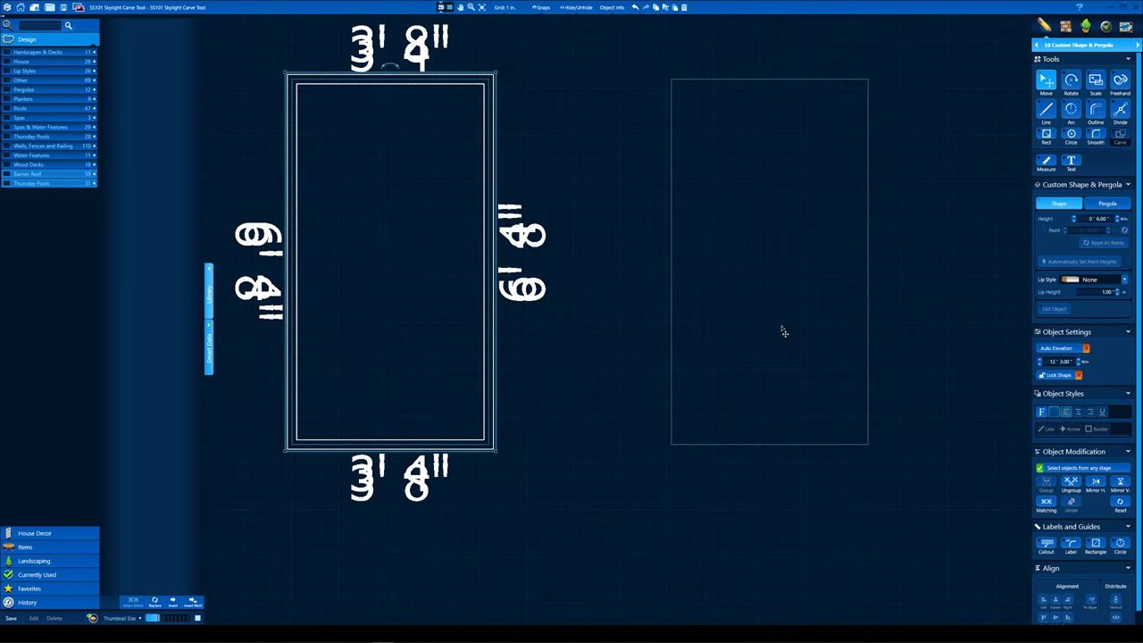
pyautogui.hotkey('ctrl', 'v')
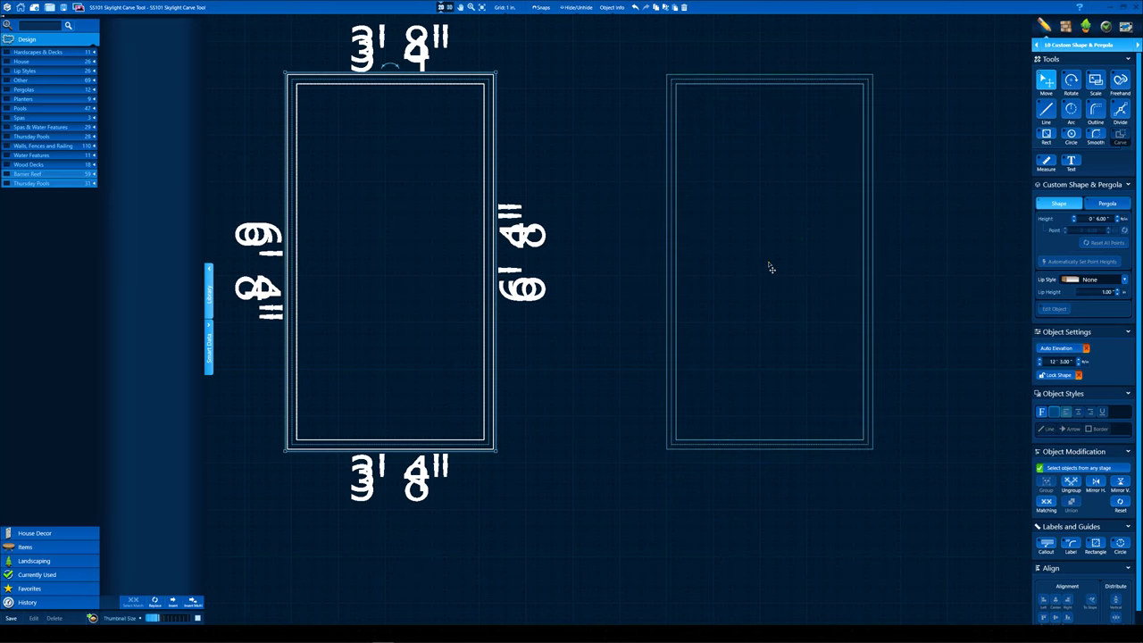
# Place another copy of the skylight group over the third opening, aligned with its edges, and check all three in 3D.
pyautogui.scroll(4, 679, 127)
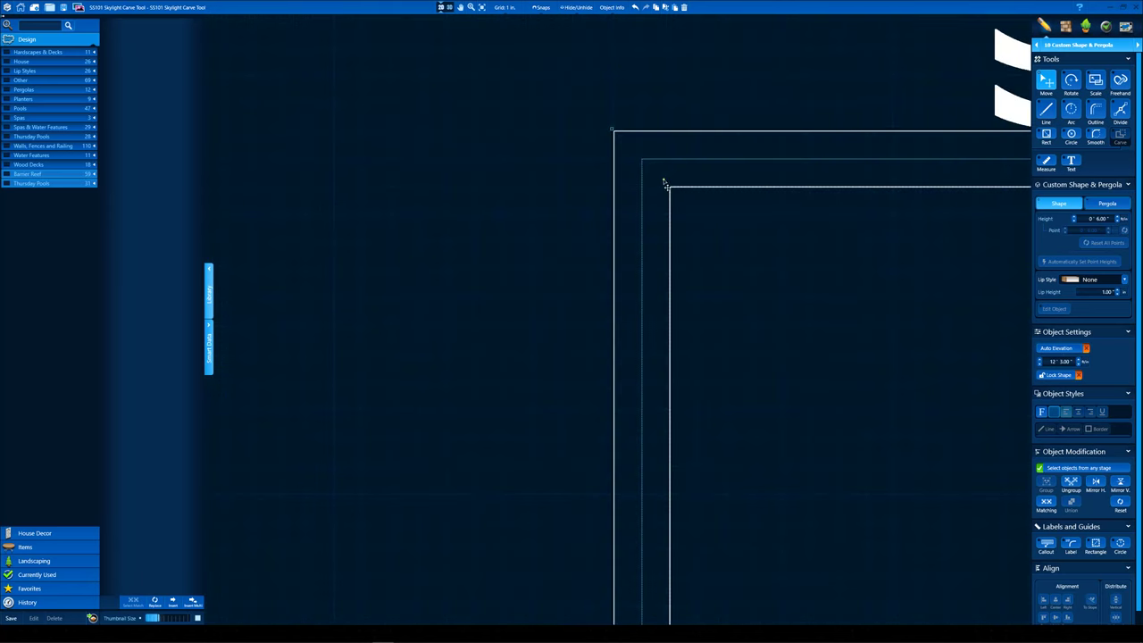
pyautogui.scroll(-5, 668, 201)
pyautogui.scroll(5, 648, 334)
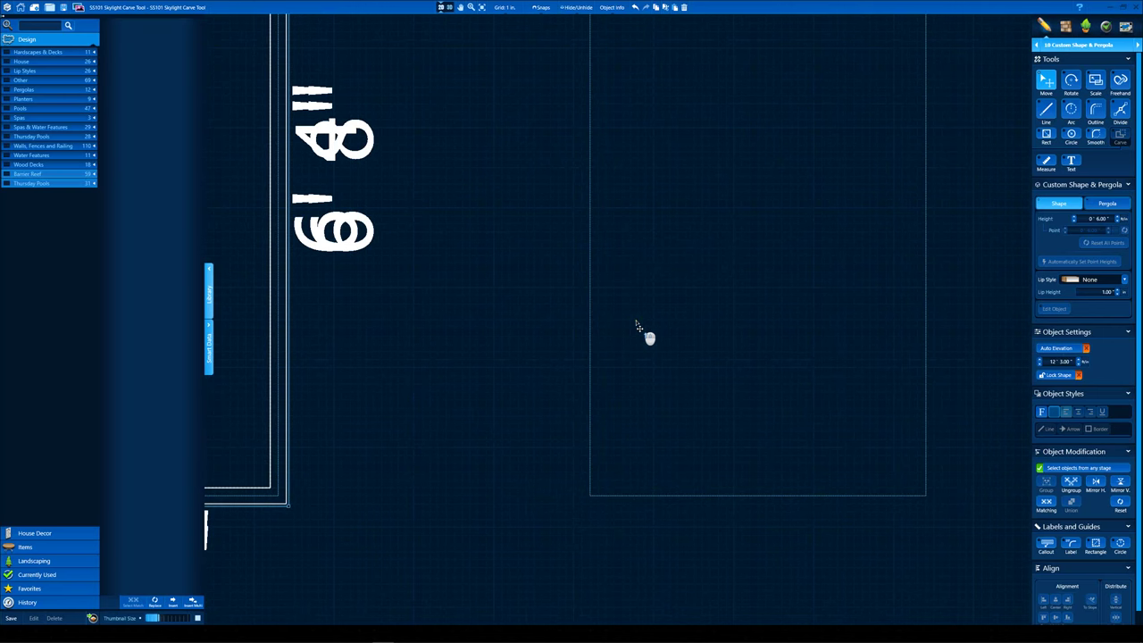
pyautogui.scroll(-5, 702, 304)
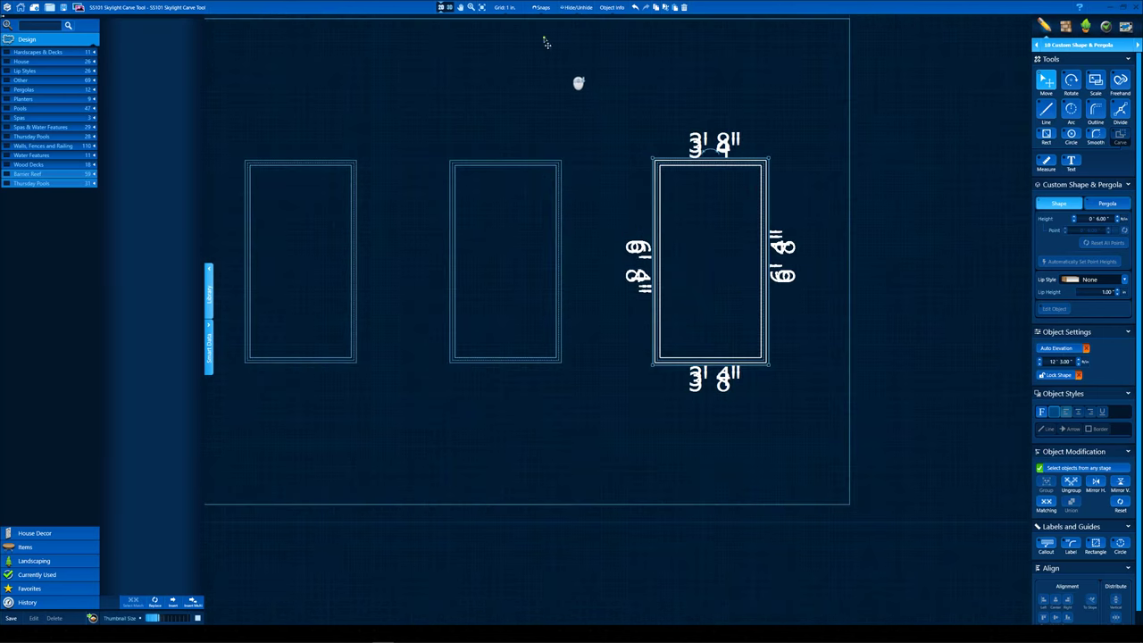
pyautogui.click(444, 7)
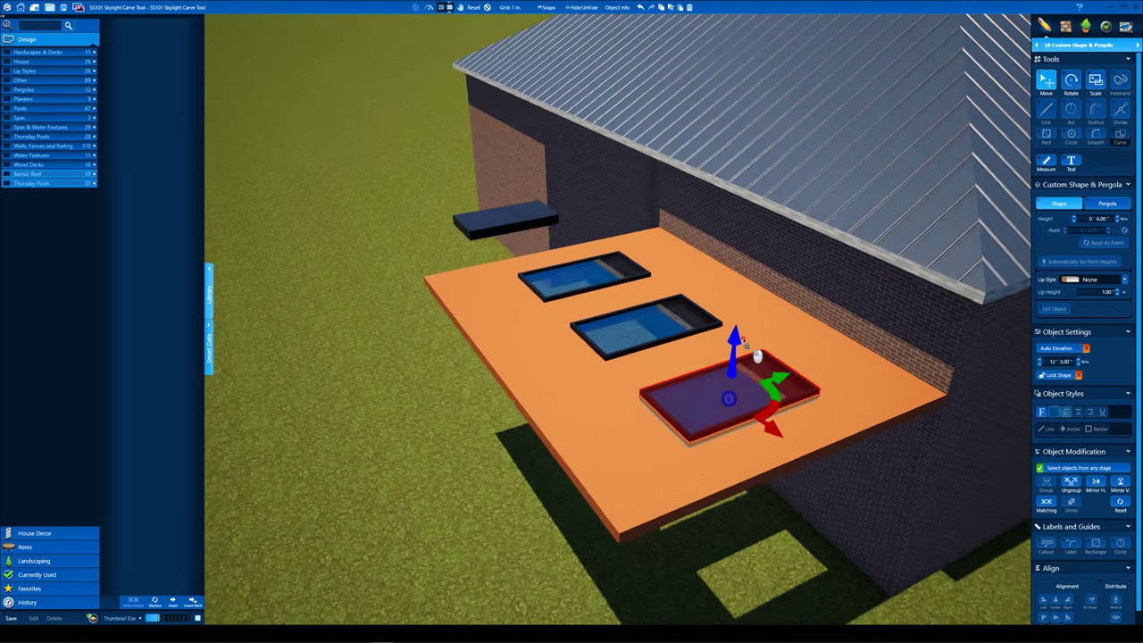
# Copy the house roof's metal material onto the top face of the patio cover slab.
pyautogui.click(1068, 26)
pyautogui.moveTo(858, 127); pyautogui.dragTo(834, 242, button='right')
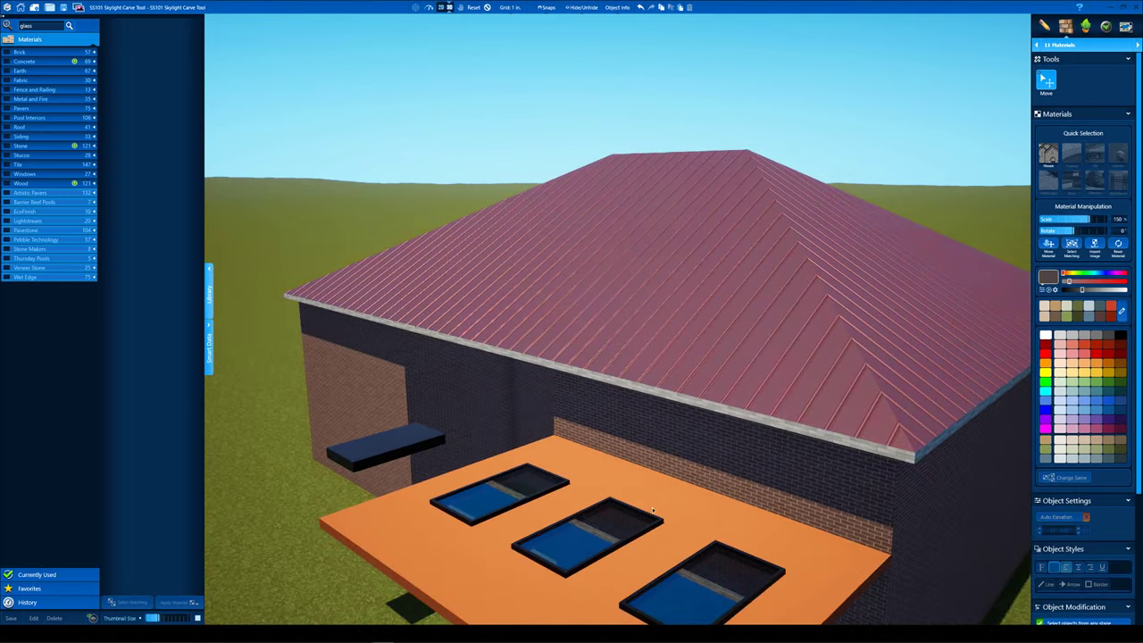
pyautogui.click(625, 365)
pyautogui.moveTo(676, 511); pyautogui.dragTo(499, 486, button='right')
pyautogui.hotkey('ctrl', 'v')
# Find the metal materials and apply the Gray fence and railing metal to the house roof's fascia.
pyautogui.click(500, 322)
pyautogui.click(40, 27)
pyautogui.press('Return')
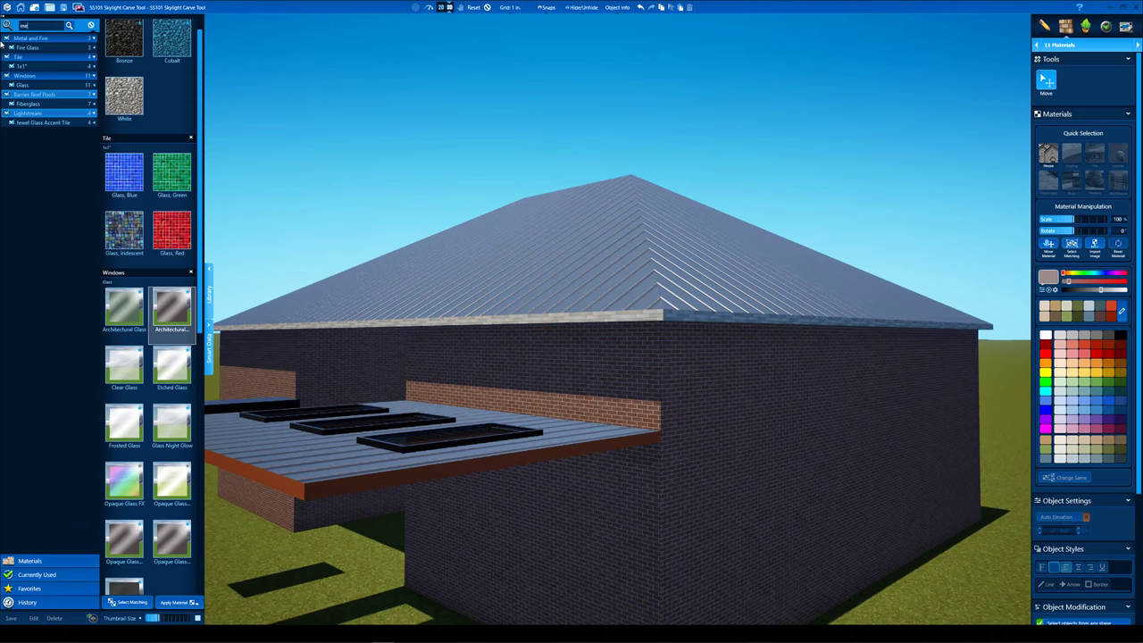
pyautogui.write('tal')
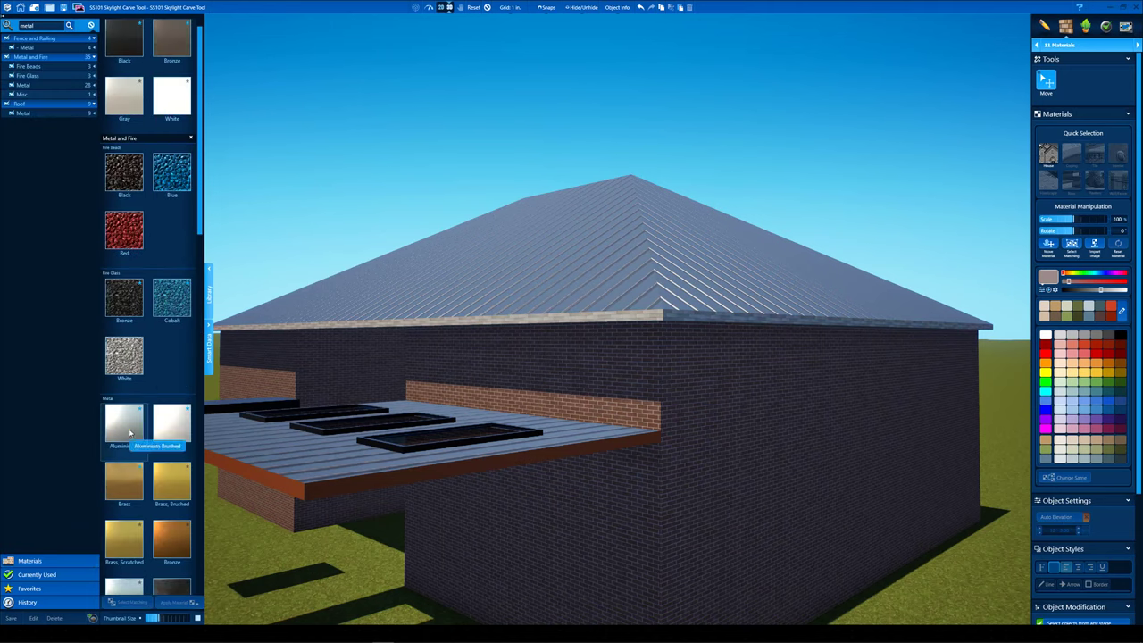
pyautogui.scroll(1, 146, 210)
pyautogui.click(131, 127)
# Apply the same Gray metal to the outer edges and underside of the patio cover slab.
pyautogui.moveTo(582, 323); pyautogui.dragTo(623, 485, button='right')
pyautogui.click(635, 541)
pyautogui.moveTo(634, 541); pyautogui.dragTo(614, 353, button='right')
pyautogui.click(568, 328)
pyautogui.moveTo(765, 325); pyautogui.dragTo(665, 287, button='right')
pyautogui.moveTo(604, 305); pyautogui.dragTo(587, 330, button='right')
pyautogui.click(542, 332)
# Find the wood materials and apply Oak, Weathered flooring to the patio cover's underside, rotated 90°.
pyautogui.moveTo(587, 329); pyautogui.dragTo(464, 223)
pyautogui.write('wood')
pyautogui.press('Return')
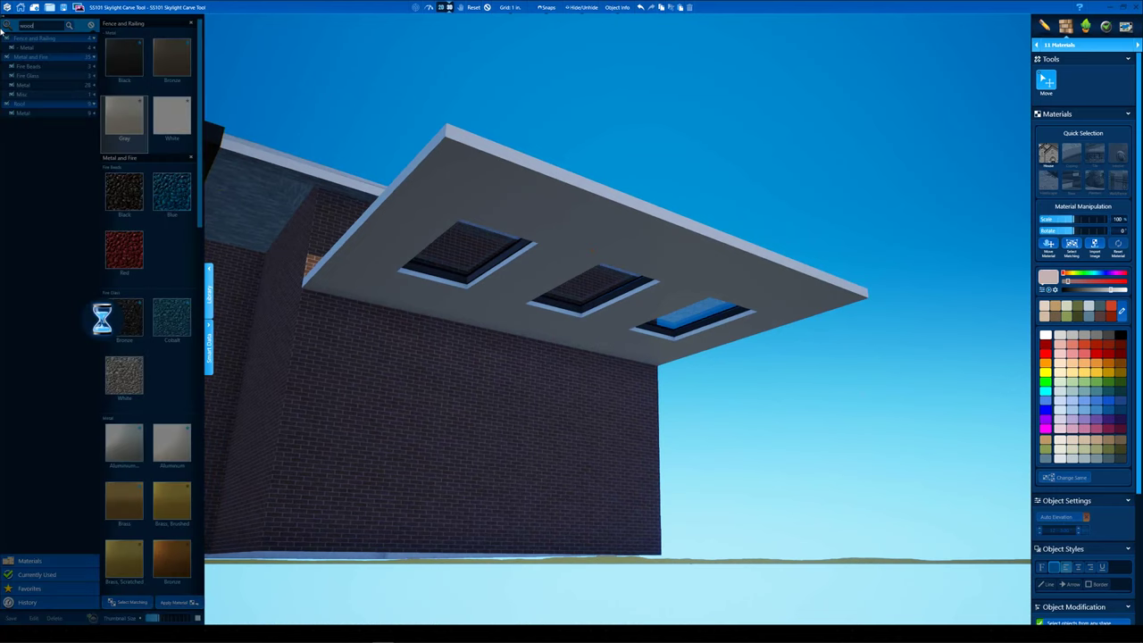
pyautogui.moveTo(434, 295); pyautogui.dragTo(325, 323)
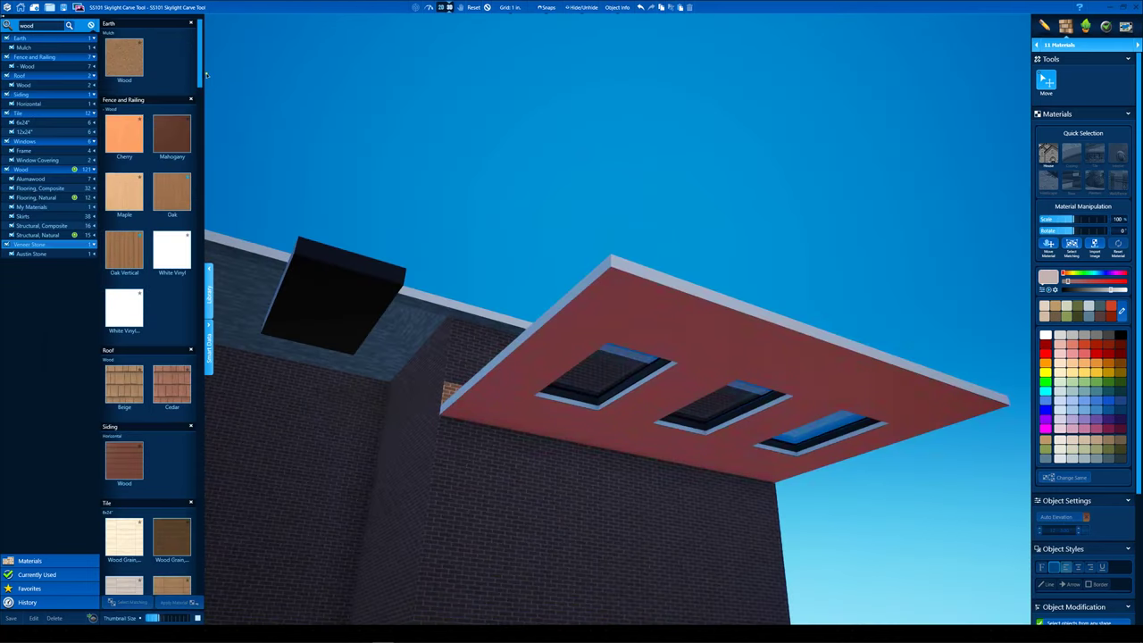
pyautogui.moveTo(203, 138); pyautogui.dragTo(208, 321)
pyautogui.click(170, 210)
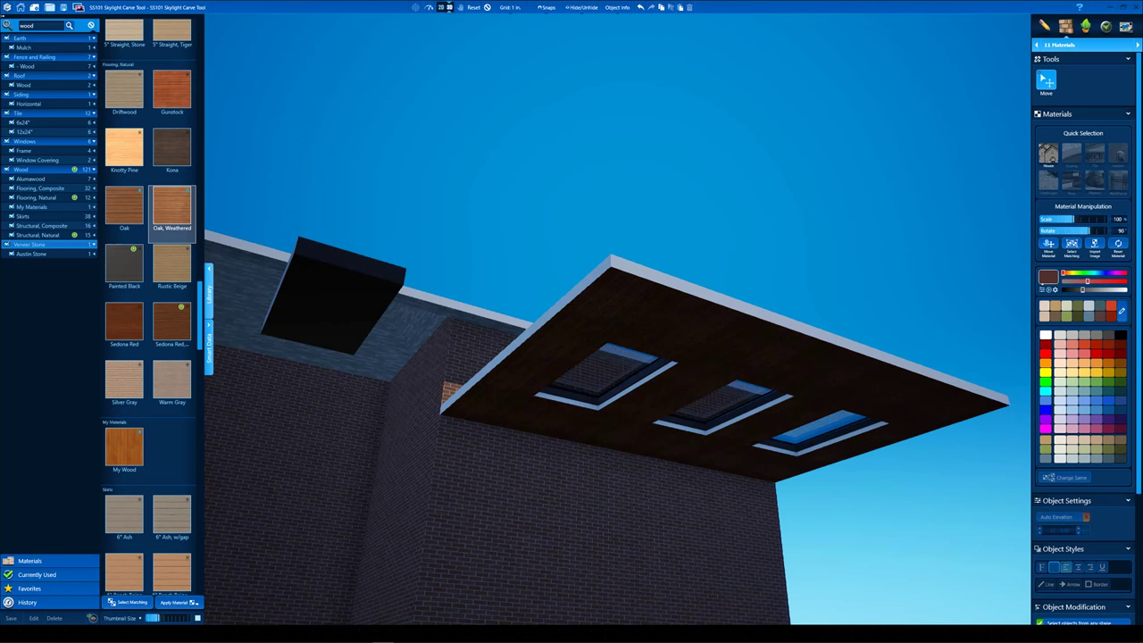
# Scale the underside's wood material to 200% and make its color brighter and more saturated.
pyautogui.click(1104, 223)
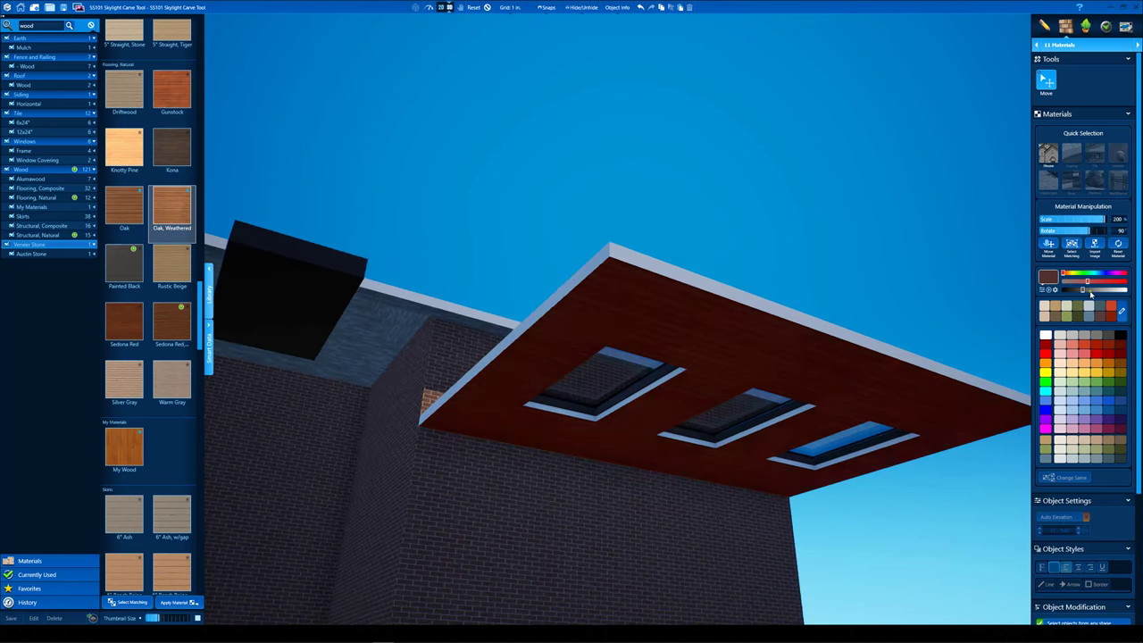
pyautogui.moveTo(1101, 292); pyautogui.dragTo(1106, 293)
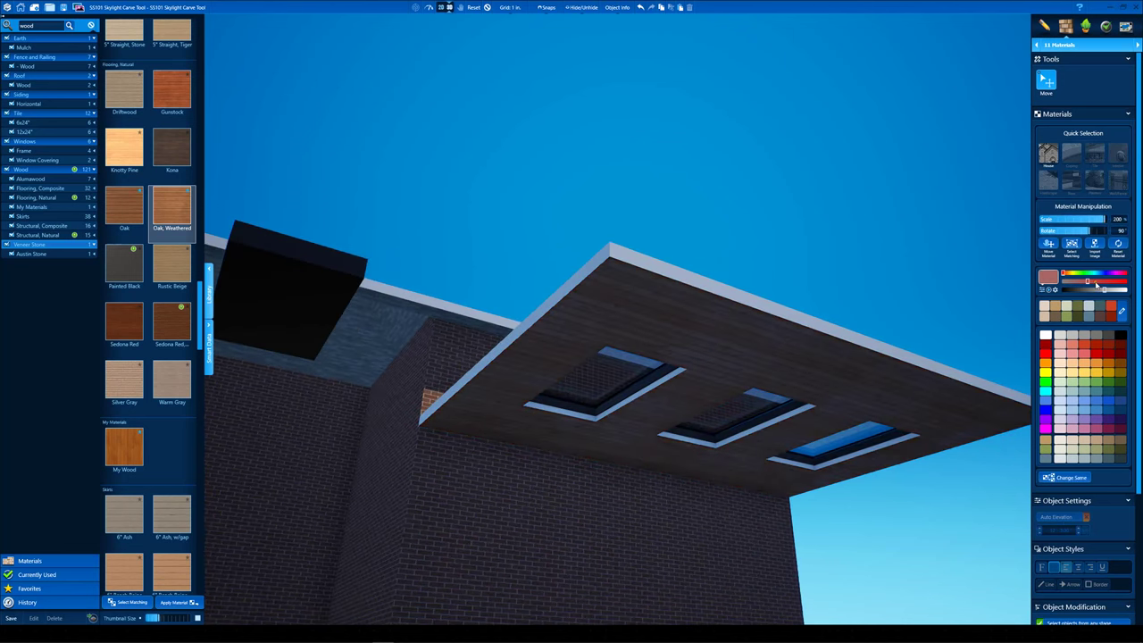
pyautogui.moveTo(717, 237); pyautogui.dragTo(736, 255, button='middle')
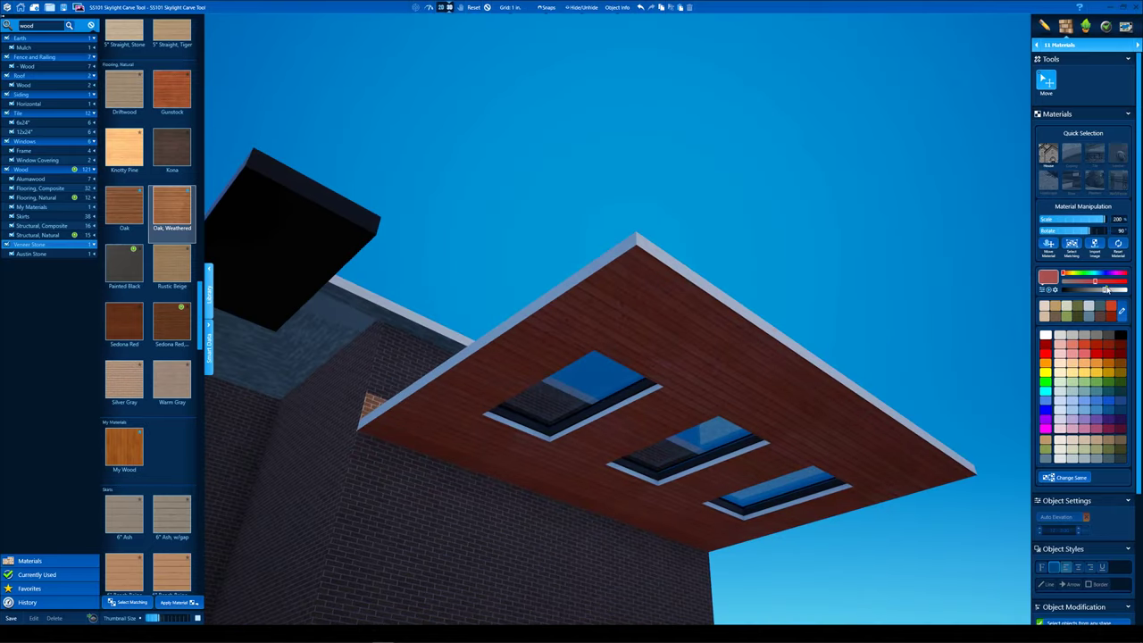
pyautogui.click(488, 7)
pyautogui.moveTo(571, 268); pyautogui.dragTo(640, 330, button='middle')
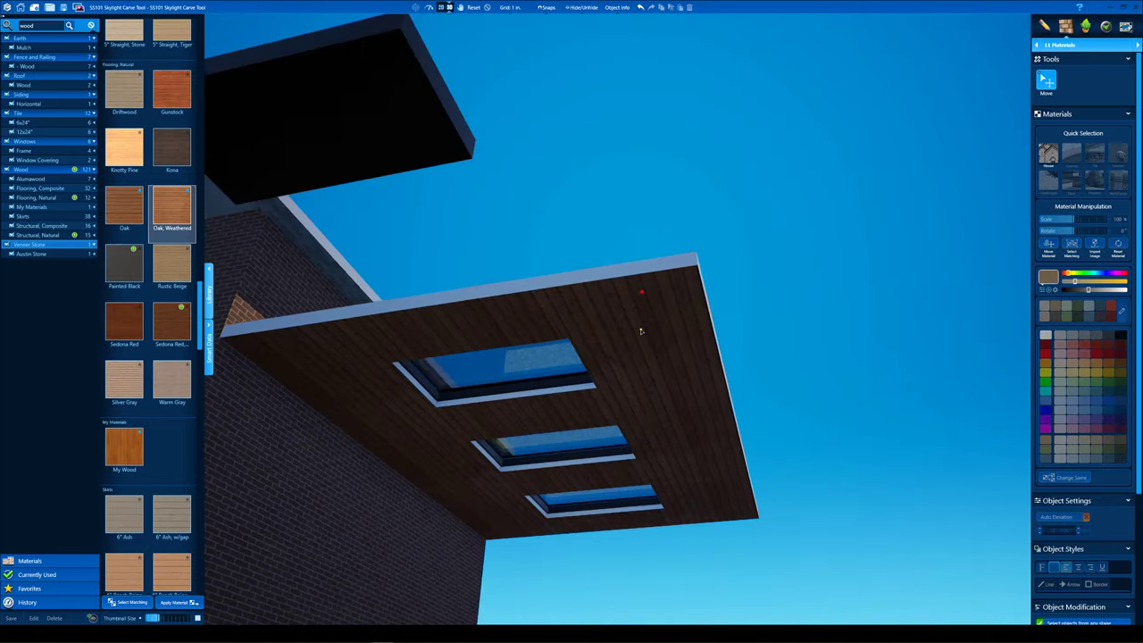
# Copy the underside's wood material onto the inner edges of the three skylight openings.
pyautogui.scroll(2, 632, 357)
pyautogui.doubleClick(632, 358)
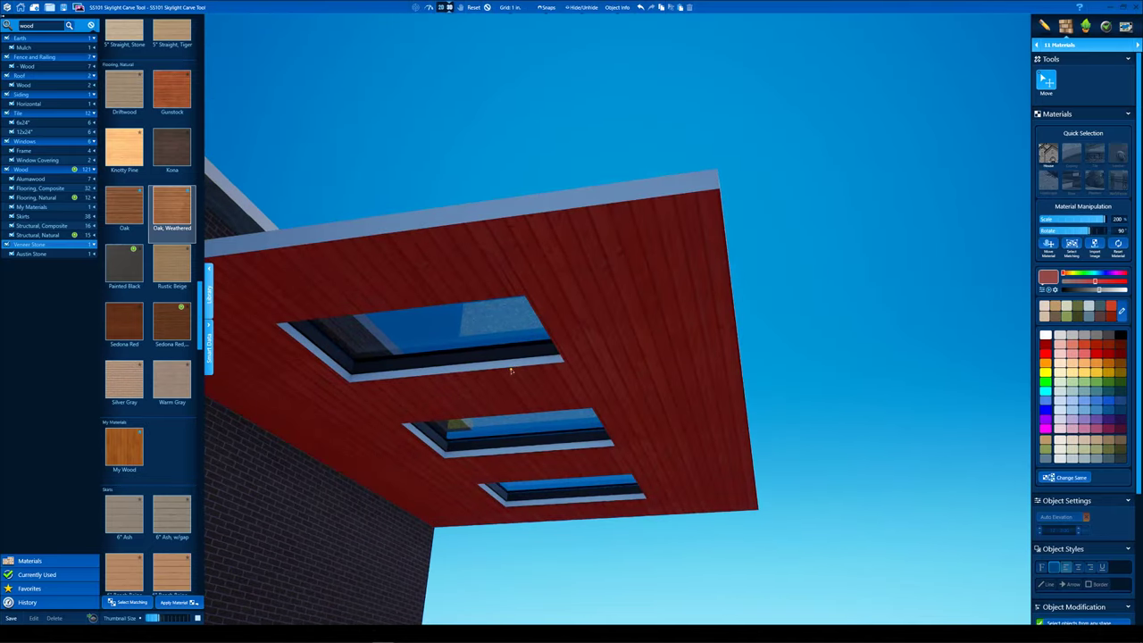
pyautogui.doubleClick(513, 366)
pyautogui.moveTo(522, 365); pyautogui.dragTo(557, 280)
pyautogui.moveTo(543, 207); pyautogui.dragTo(769, 379)
pyautogui.click(476, 8)
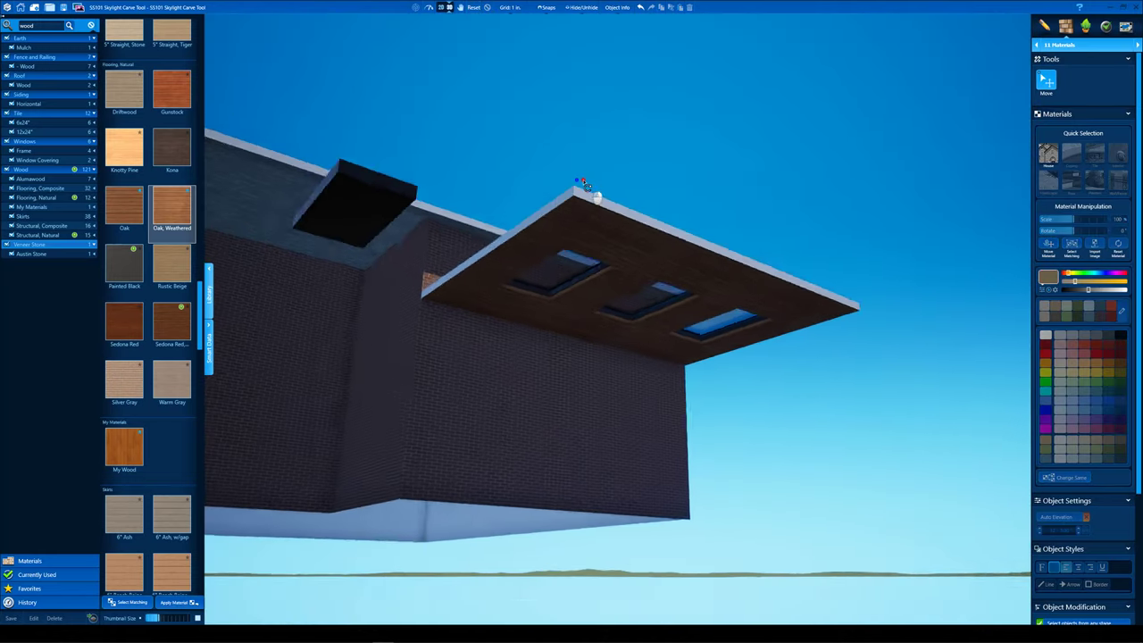
# Delete the leftover black box floating beside the patio cover.
pyautogui.moveTo(579, 180)
pyautogui.mouseDown()
pyautogui.moveTo(613, 183)
pyautogui.moveTo(573, 189)
pyautogui.mouseUp()
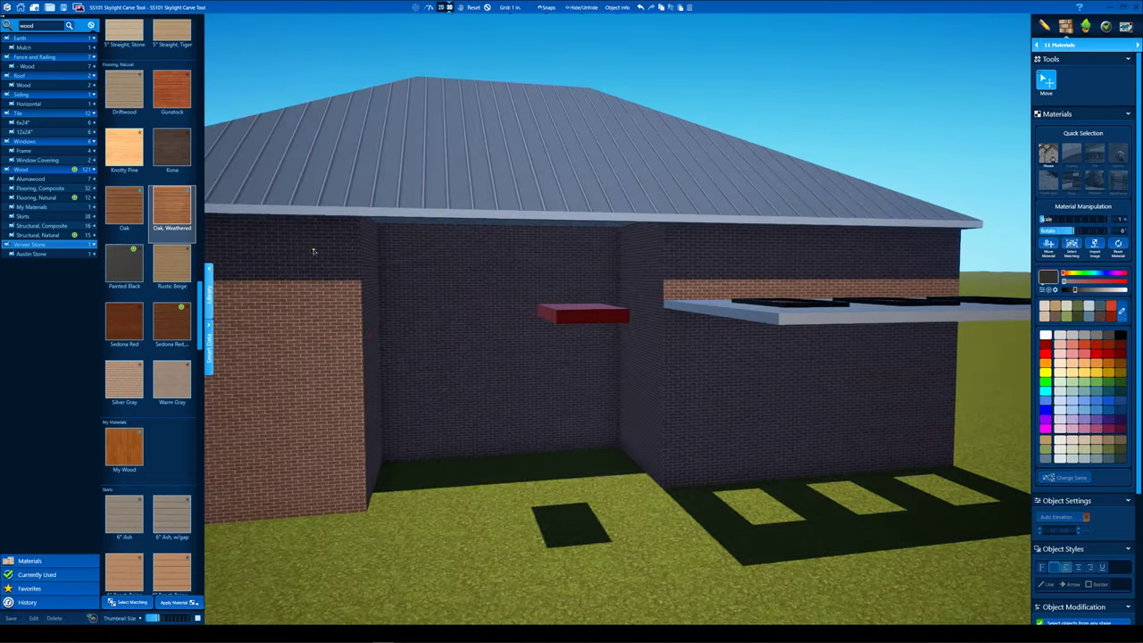
pyautogui.click(211, 270)
pyautogui.click(468, 314)
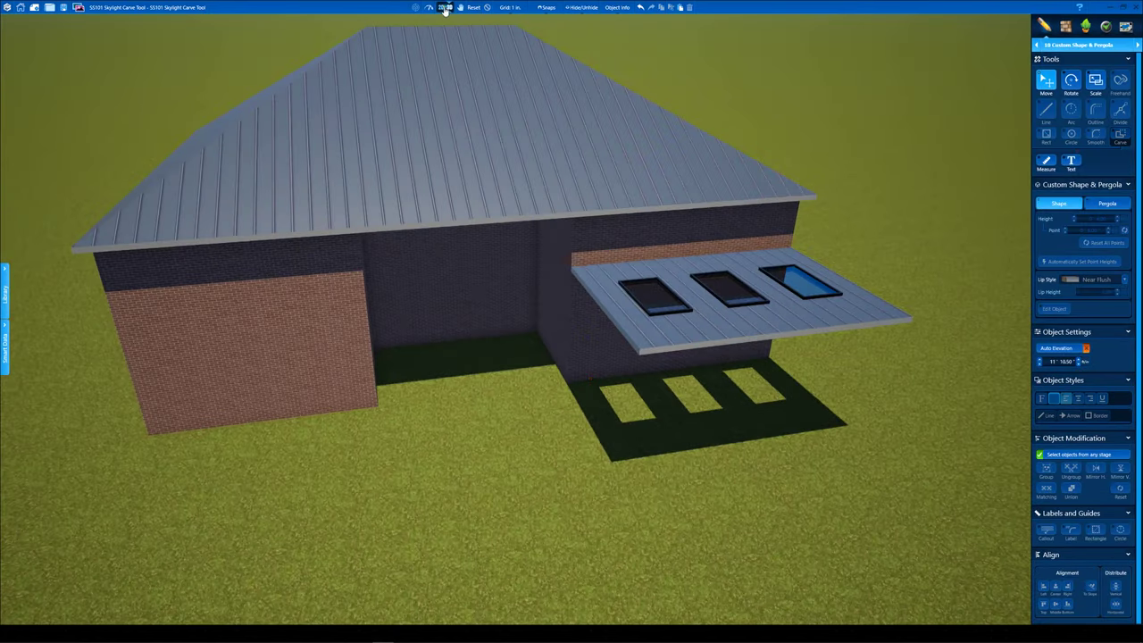
# Group the patio cover slab with its three skylights and raise the group to an elevation of 12' 11".
pyautogui.click(444, 8)
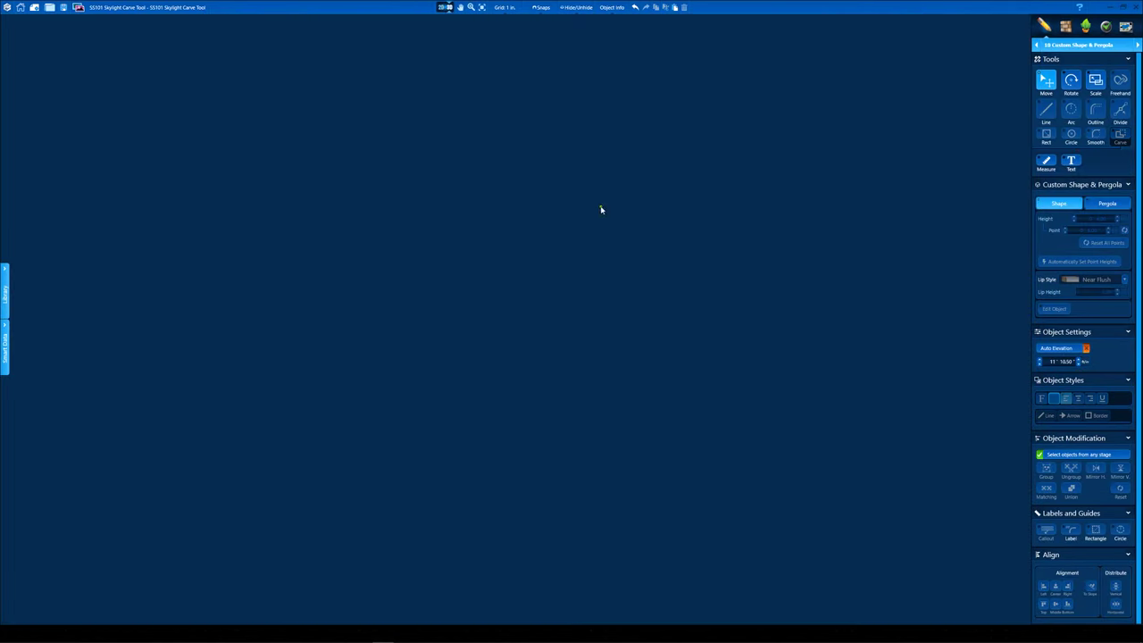
pyautogui.scroll(-3, 548, 303)
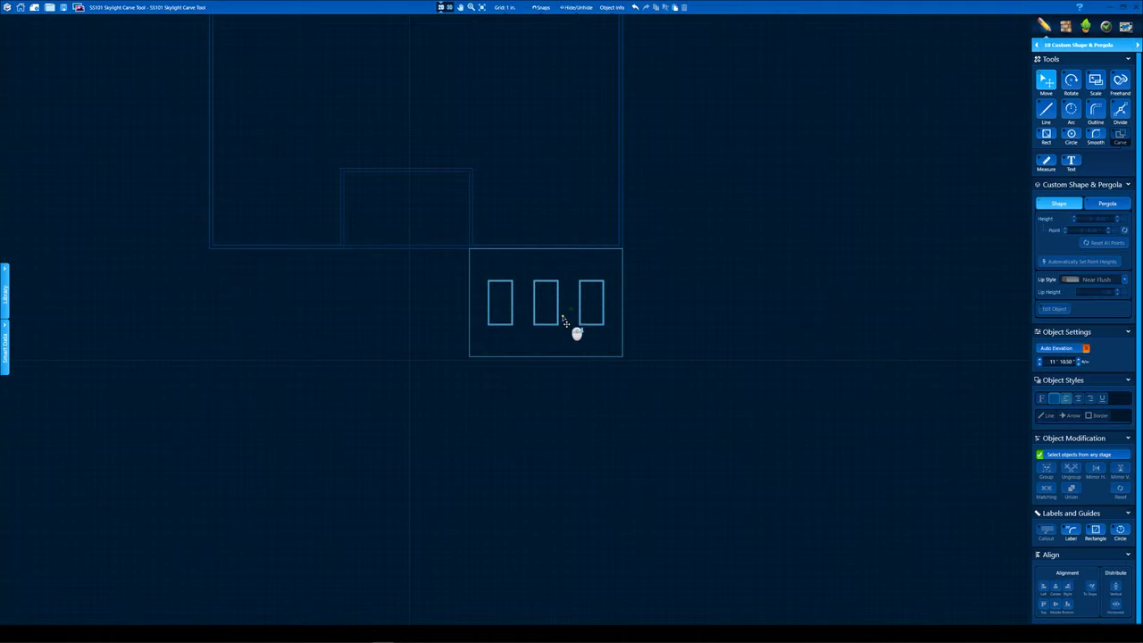
pyautogui.moveTo(406, 278); pyautogui.dragTo(408, 278)
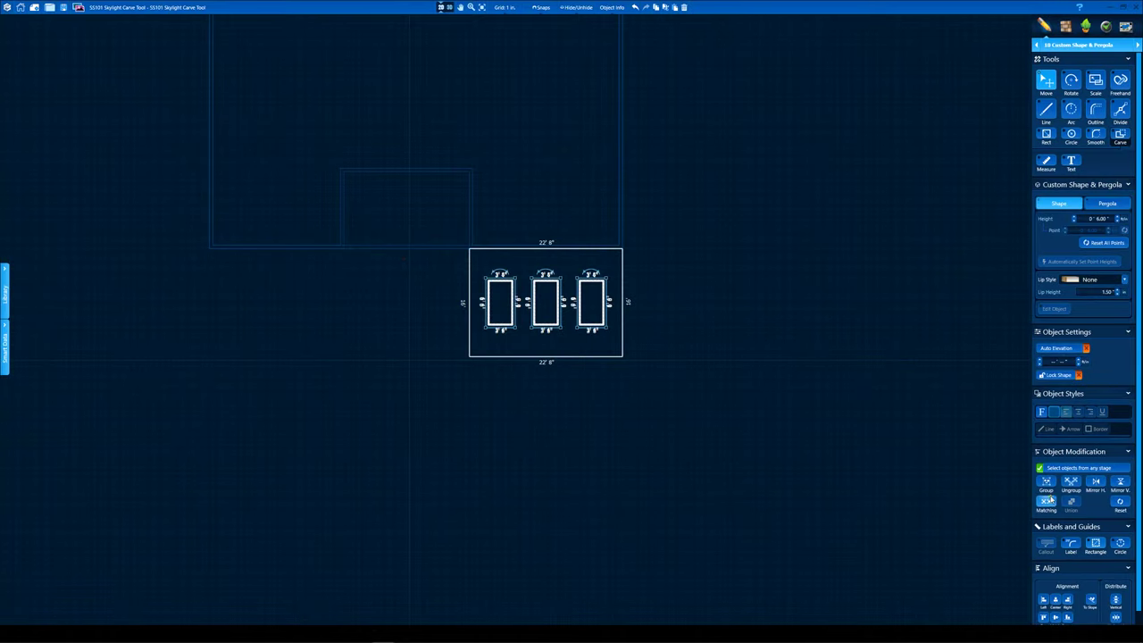
pyautogui.click(1045, 483)
pyautogui.click(452, 8)
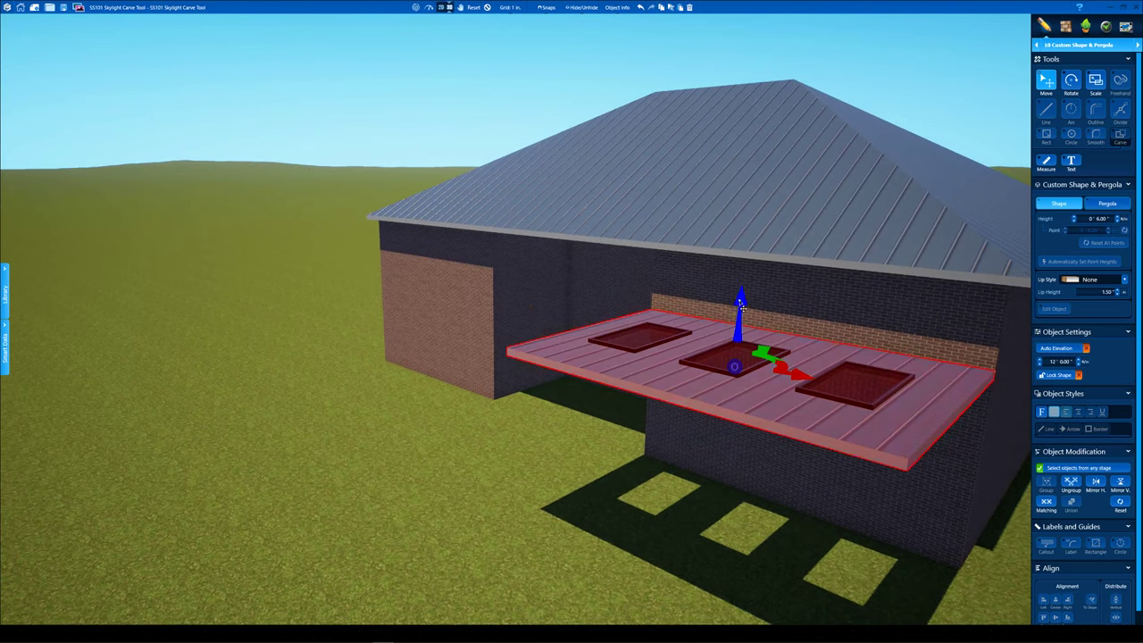
pyautogui.moveTo(741, 306); pyautogui.dragTo(770, 300)
# Tilt the grouped patio cover with its skylights so it slopes down away from the house.
pyautogui.moveTo(771, 300); pyautogui.dragTo(511, 348, button='middle')
pyautogui.press('r')
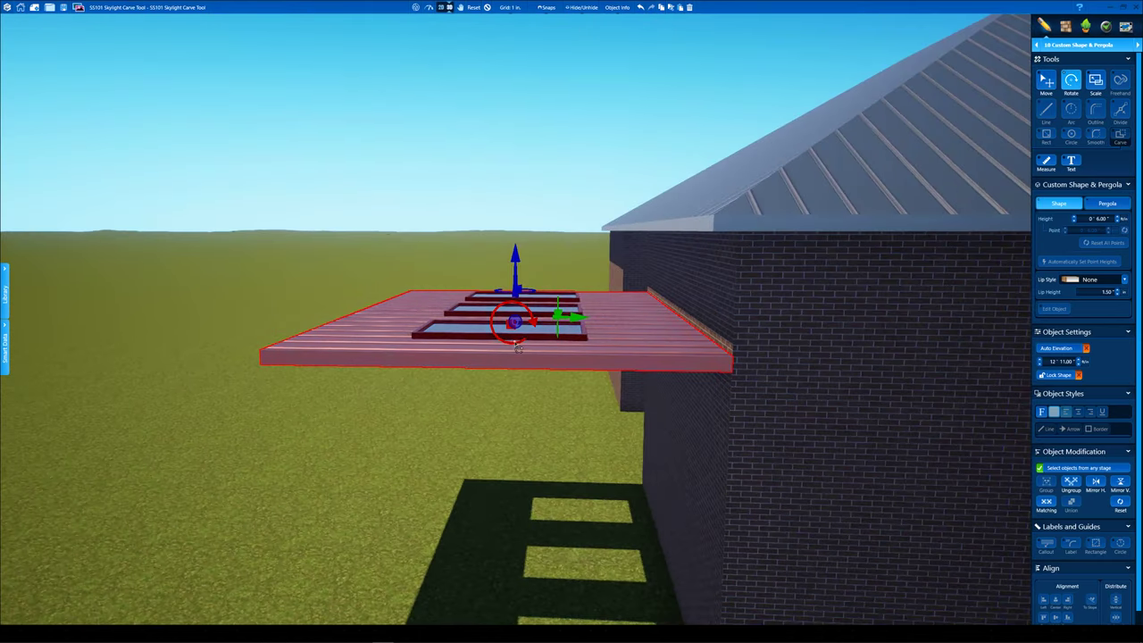
pyautogui.moveTo(512, 344); pyautogui.dragTo(499, 353)
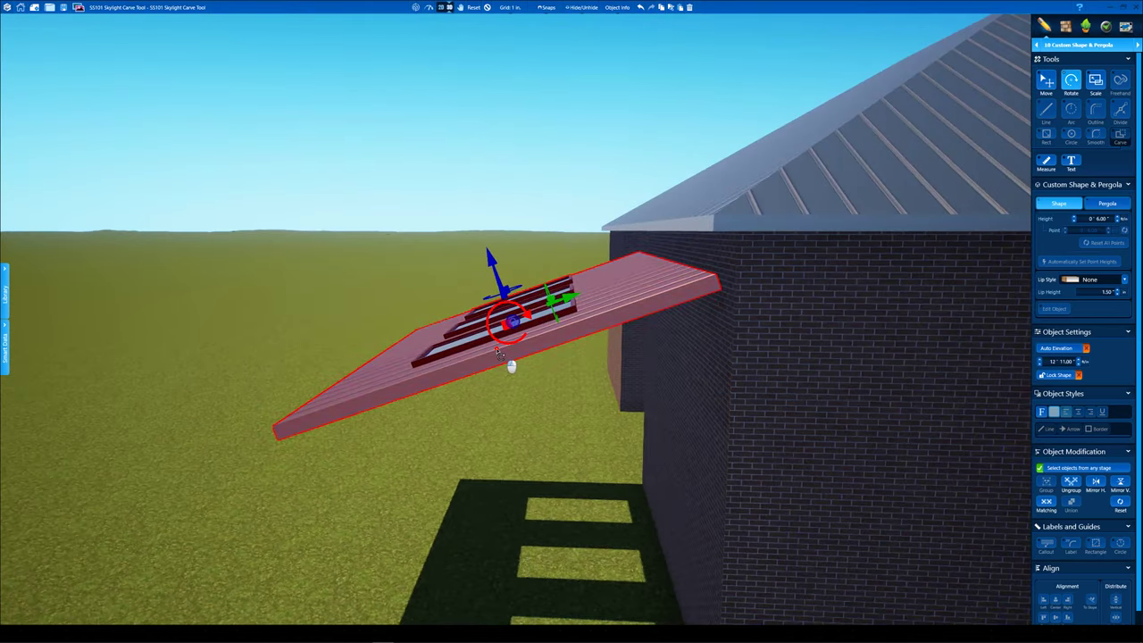
pyautogui.moveTo(498, 353); pyautogui.dragTo(482, 358, button='middle')
# Slide the tilted patio cover against the house wall and lower it to an elevation of 11' 9.75".
pyautogui.press('m')
pyautogui.moveTo(567, 302); pyautogui.dragTo(587, 302)
pyautogui.moveTo(586, 302); pyautogui.dragTo(680, 406, button='middle')
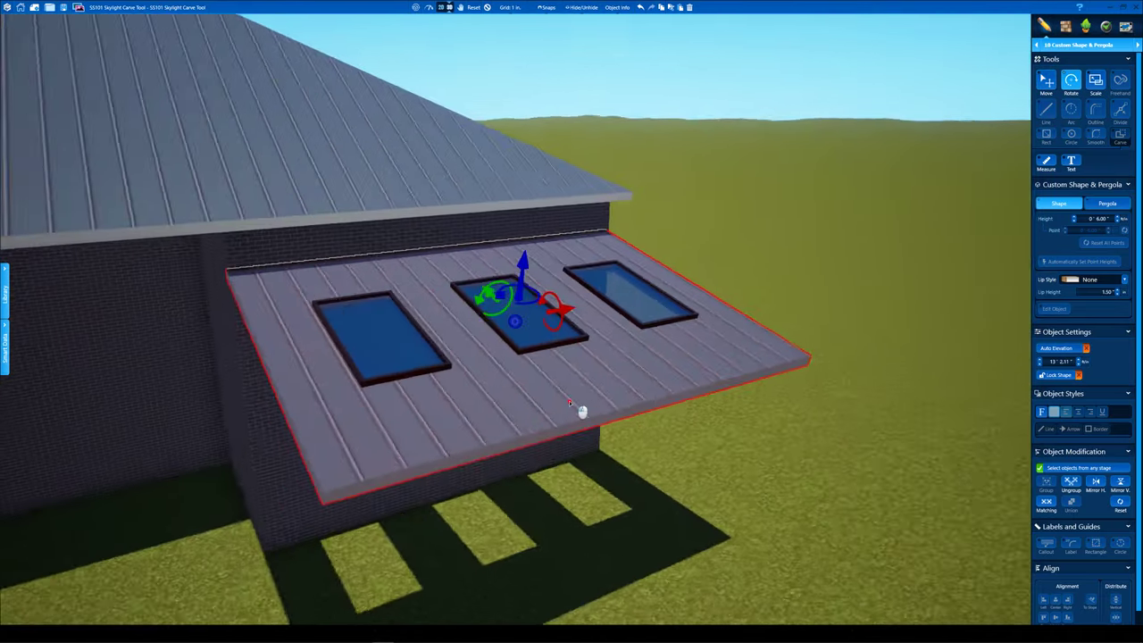
pyautogui.moveTo(584, 408); pyautogui.dragTo(539, 265, button='middle')
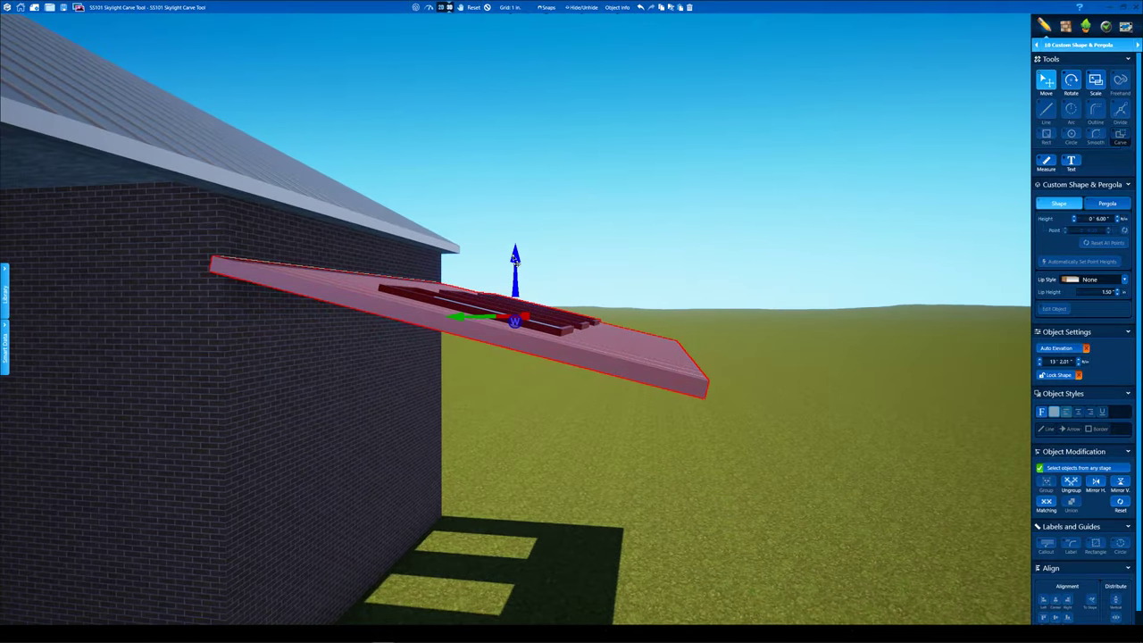
pyautogui.moveTo(516, 265); pyautogui.dragTo(860, 168, button='middle')
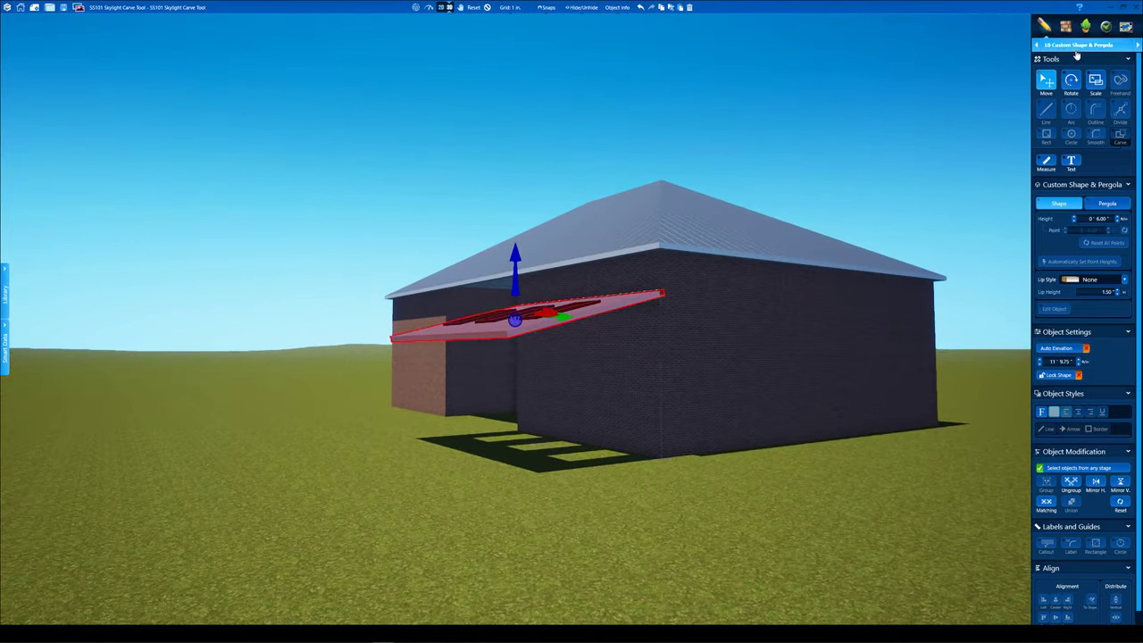
# Draw an 8" by 8" square post in plan just inside one outer corner of the patio cover.
pyautogui.doubleClick(497, 309)
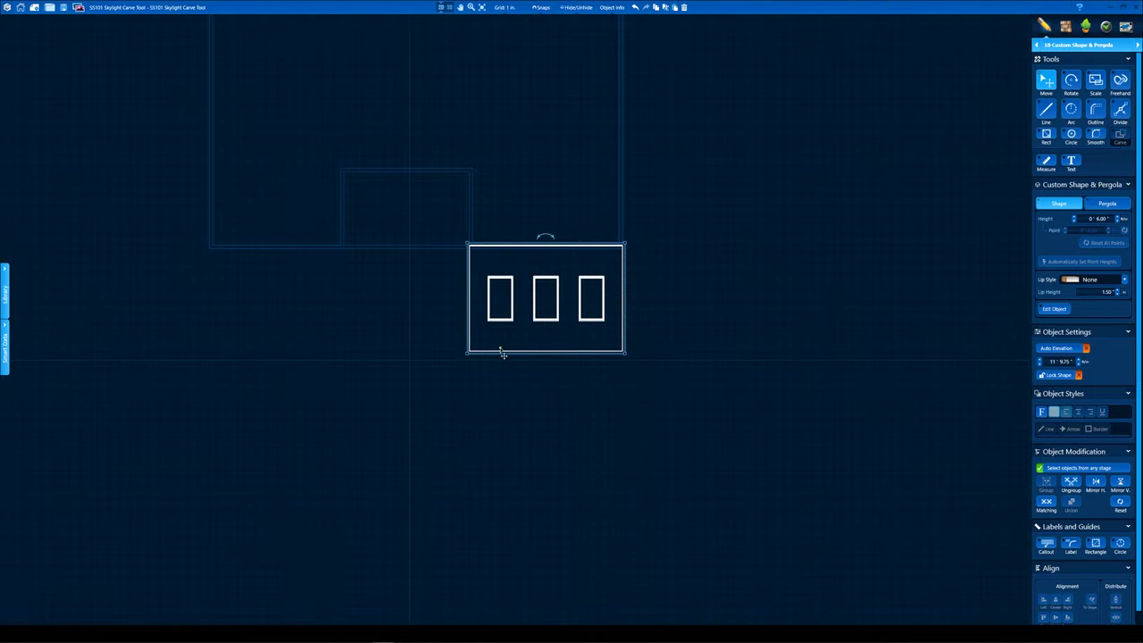
pyautogui.scroll(5, 500, 349)
pyautogui.click(464, 251)
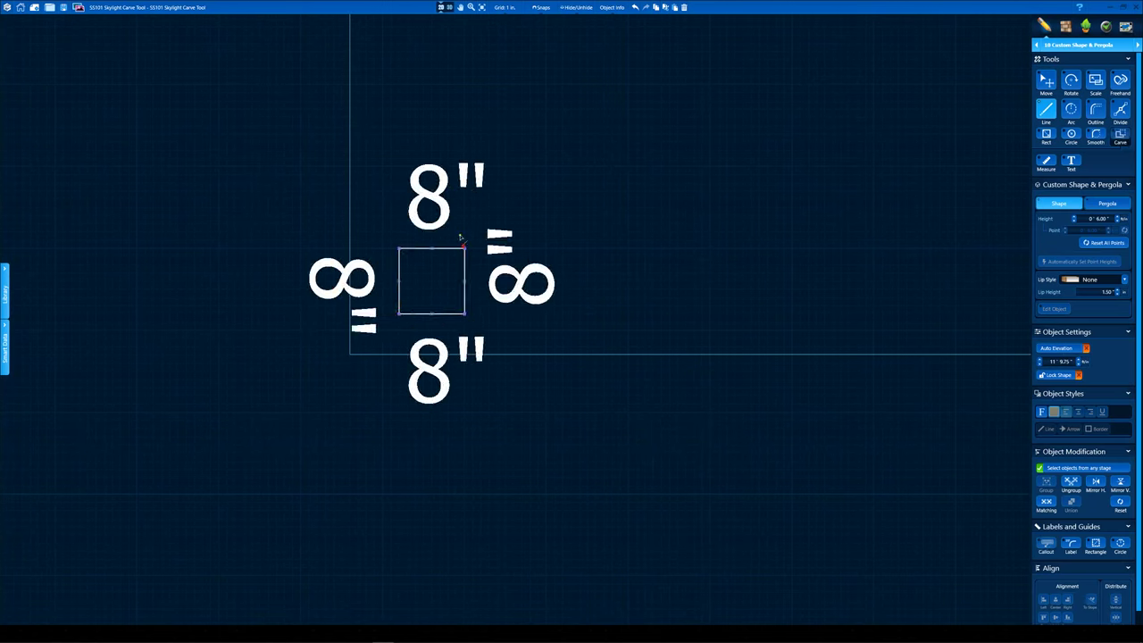
# Stand the post on the ground with a height of 9' 6" and lower the patio cover to an elevation of 11' 3.75".
pyautogui.click(448, 8)
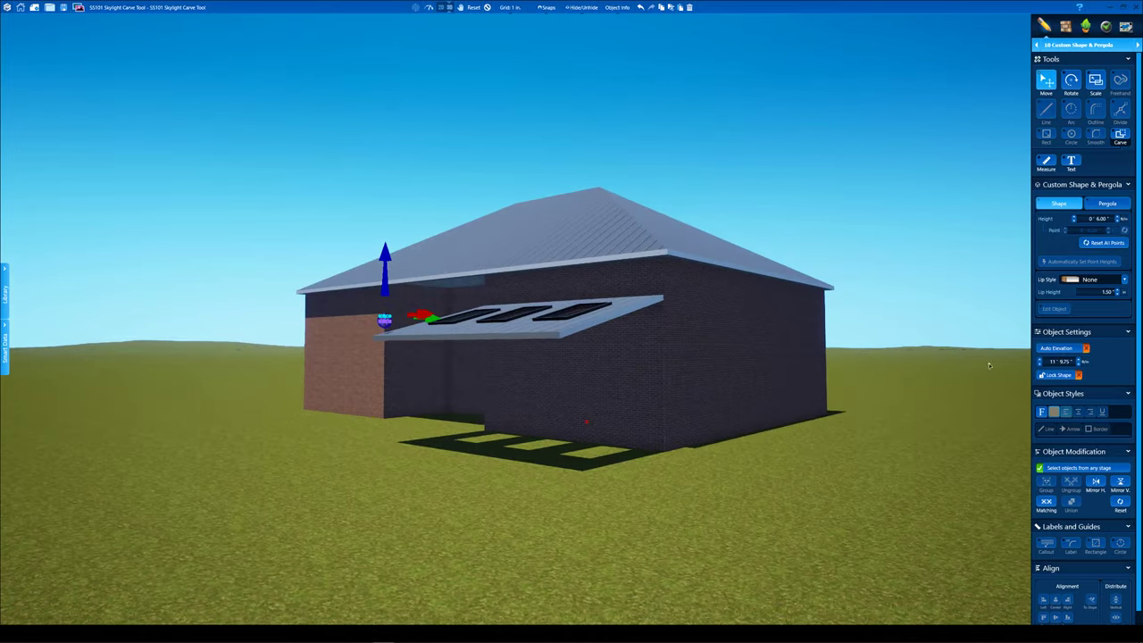
pyautogui.scroll(3, 803, 413)
pyautogui.moveTo(803, 414); pyautogui.dragTo(709, 341, button='right')
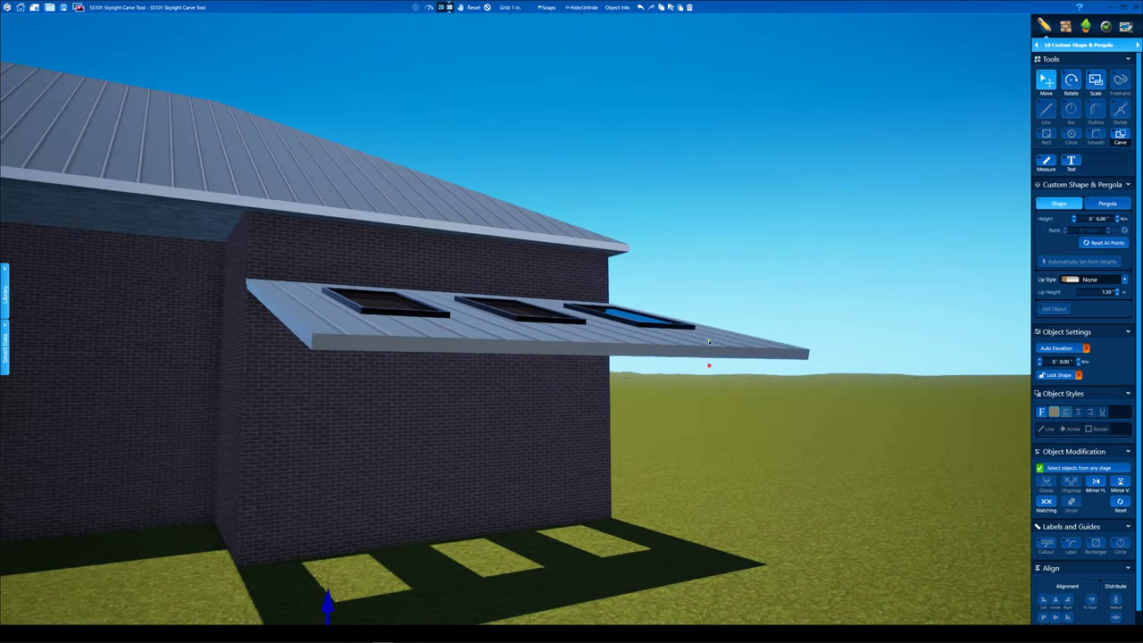
pyautogui.click(1074, 219)
pyautogui.scroll(-2, 763, 315)
pyautogui.moveTo(763, 314); pyautogui.dragTo(653, 308, button='right')
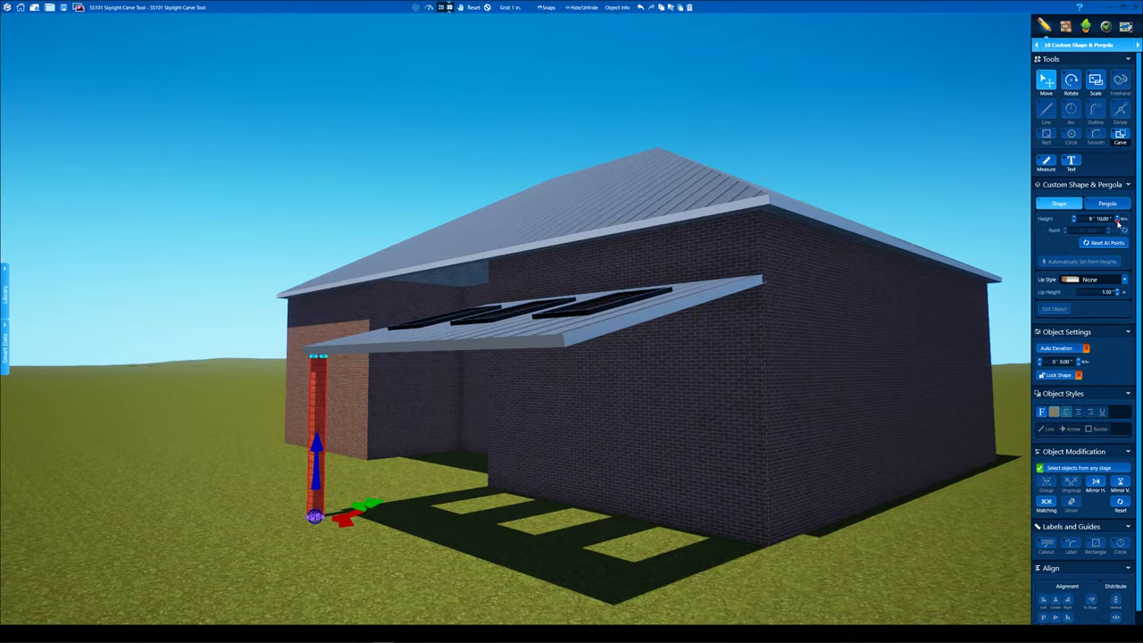
pyautogui.click(518, 337)
pyautogui.moveTo(518, 262); pyautogui.dragTo(530, 281)
# Copy the square post to the other outer corner of the patio cover.
pyautogui.click(454, 9)
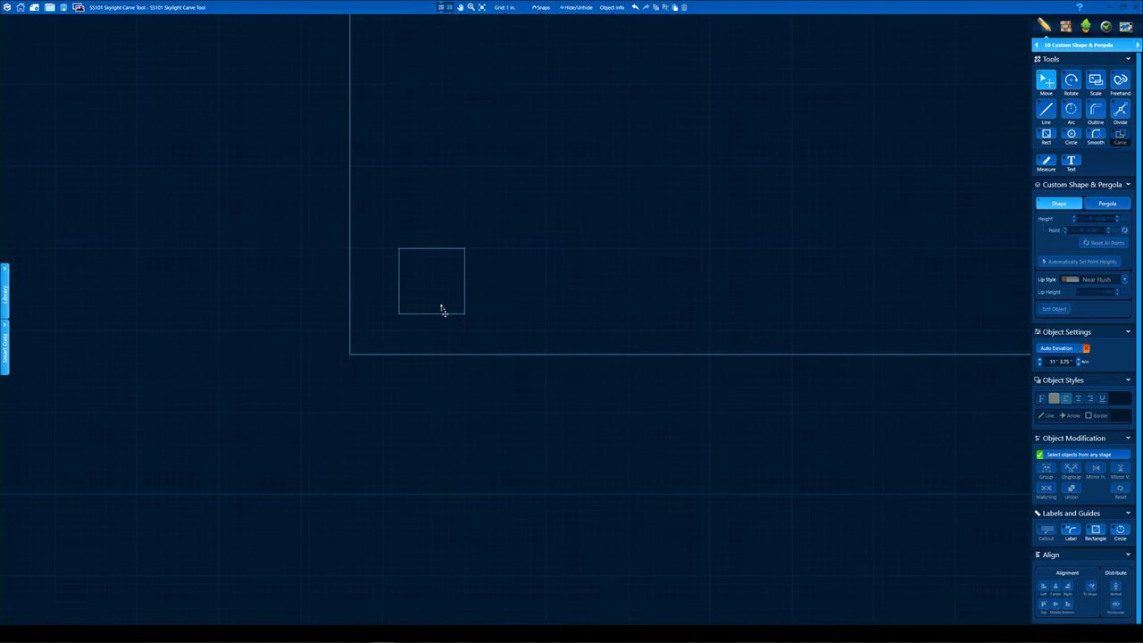
pyautogui.click(448, 305)
pyautogui.scroll(-5, 450, 333)
pyautogui.scroll(3, 737, 343)
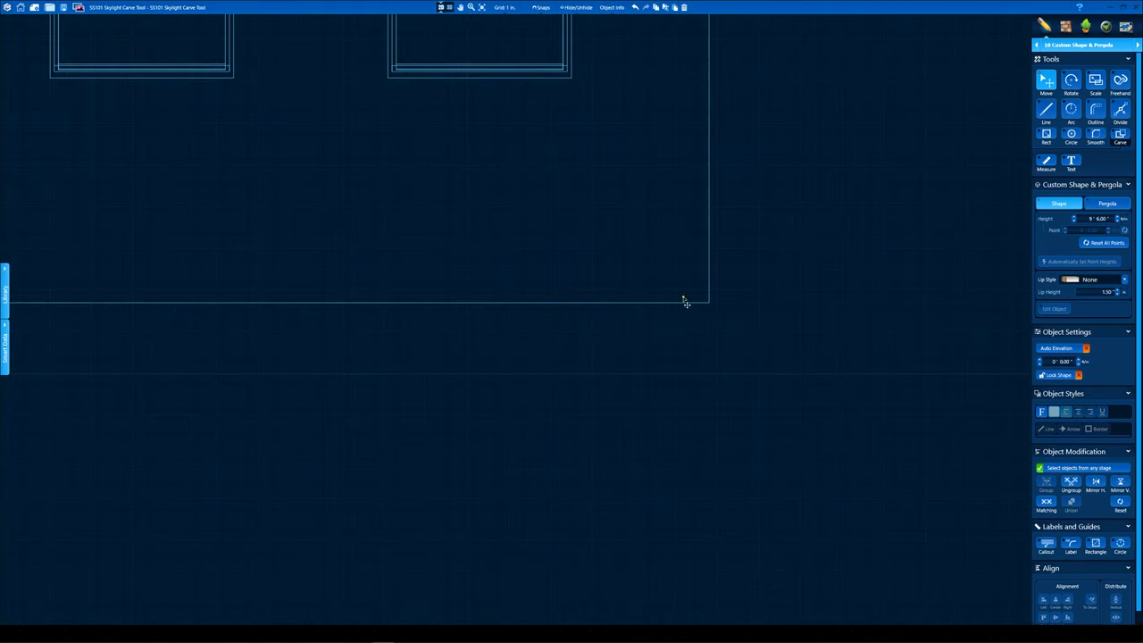
pyautogui.scroll(-3, 537, 312)
pyautogui.scroll(6, 163, 365)
# Nudge both posts in plan so each sits closely inset from its outer corner of the patio cover.
pyautogui.moveTo(134, 360); pyautogui.dragTo(340, 398, button='middle')
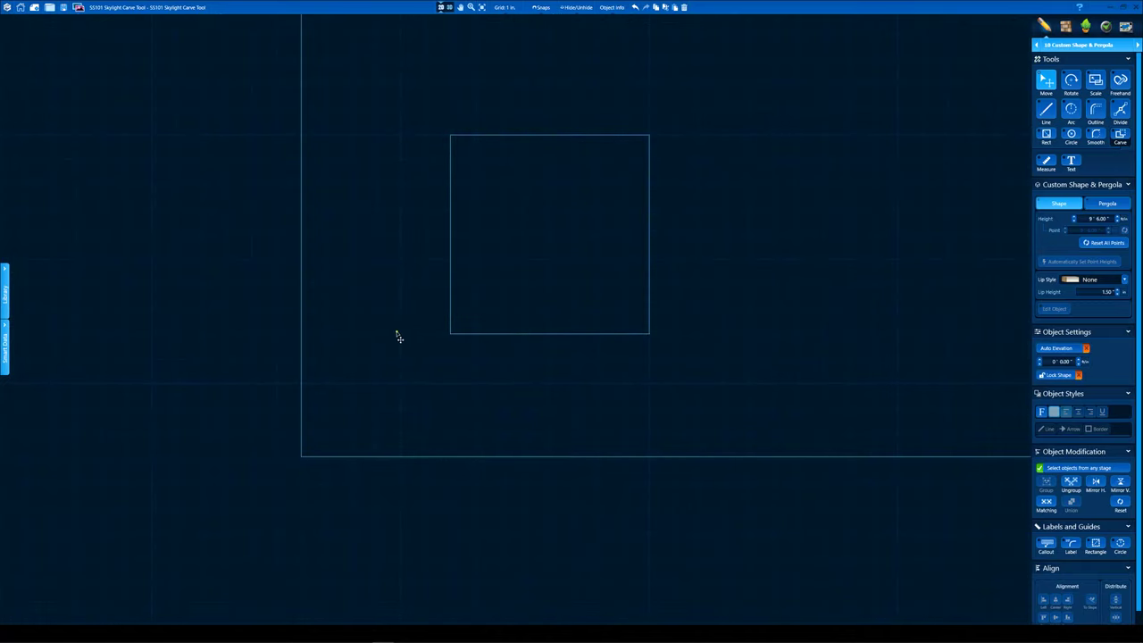
pyautogui.moveTo(459, 334); pyautogui.dragTo(434, 334)
pyautogui.scroll(-6, 435, 334)
pyautogui.moveTo(537, 333); pyautogui.dragTo(123, 345, button='middle')
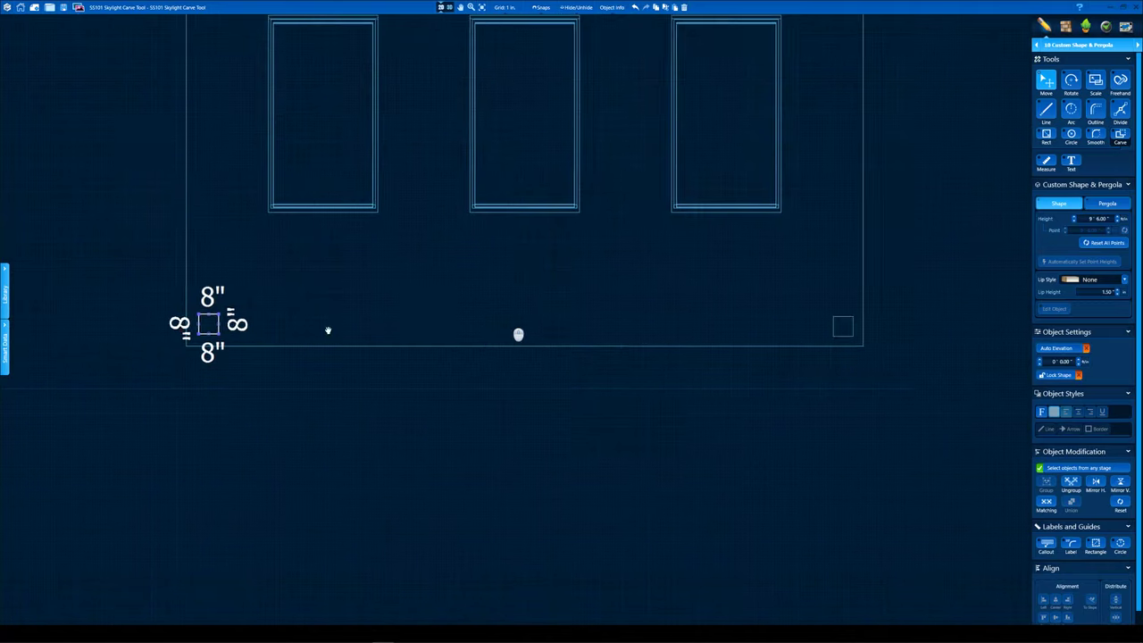
pyautogui.scroll(4, 685, 367)
pyautogui.moveTo(686, 367); pyautogui.dragTo(405, 357, button='middle')
pyautogui.scroll(3, 406, 357)
pyautogui.moveTo(438, 306); pyautogui.dragTo(409, 284)
pyautogui.scroll(-3, 409, 284)
pyautogui.moveTo(512, 262); pyautogui.dragTo(699, 347, button='middle')
pyautogui.click(693, 339)
# Begin the beam line at the house wall and draw it along one side of the cover to the nearest post's outer corner.
pyautogui.scroll(-5, 647, 263)
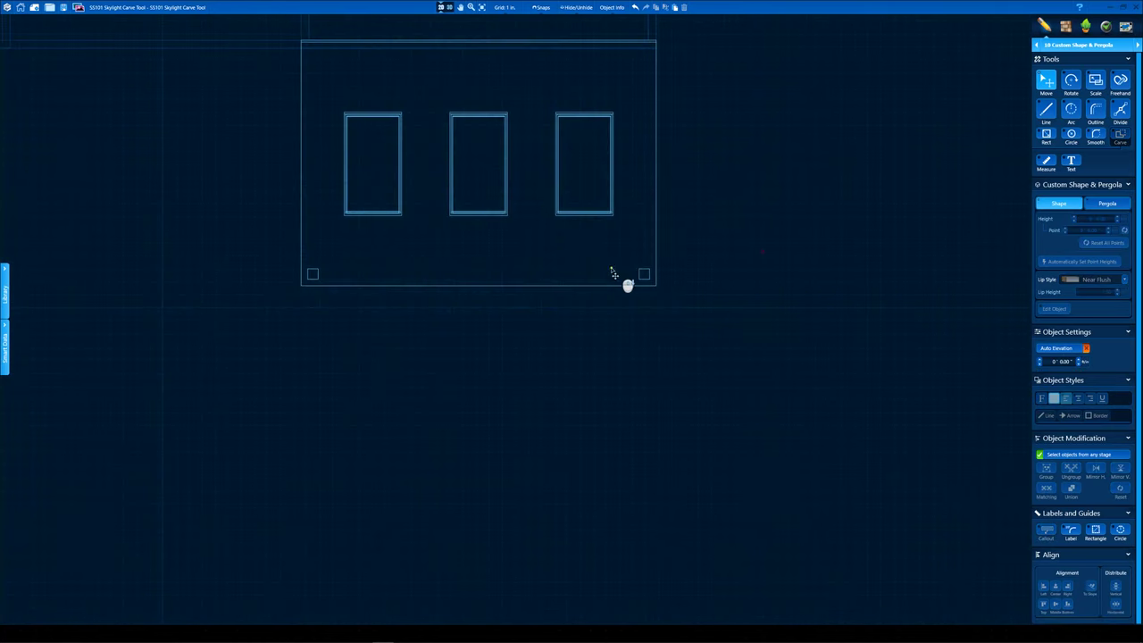
pyautogui.moveTo(484, 202); pyautogui.dragTo(537, 291, button='middle')
pyautogui.scroll(4, 703, 396)
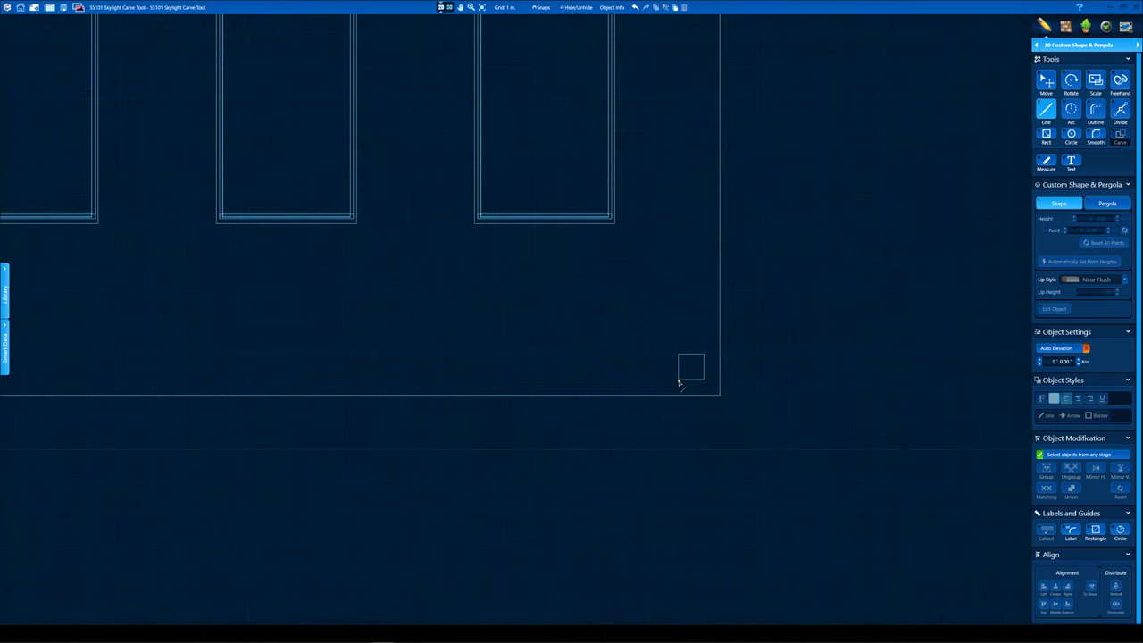
pyautogui.scroll(5, 705, 379)
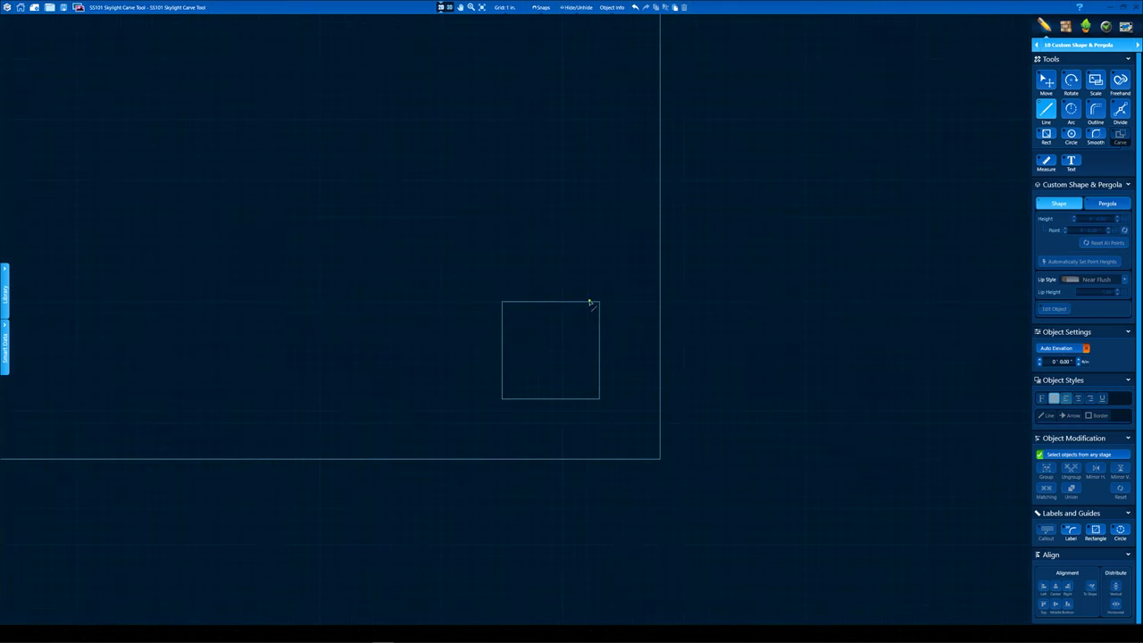
pyautogui.scroll(-5, 598, 317)
pyautogui.scroll(5, 591, 392)
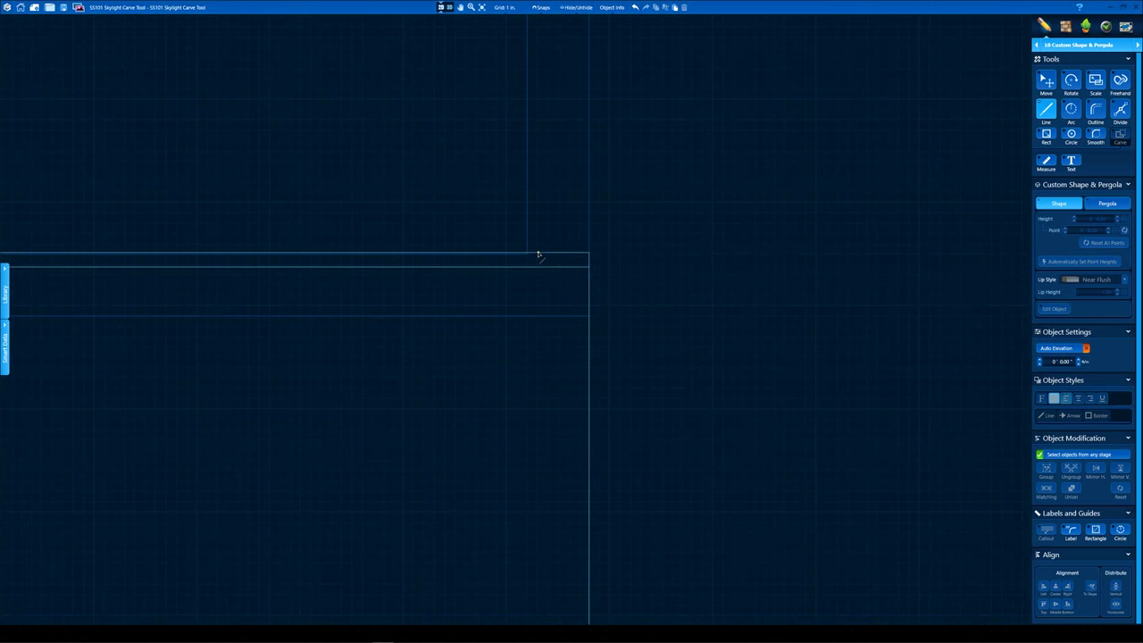
pyautogui.click(537, 256)
pyautogui.scroll(-5, 554, 500)
pyautogui.scroll(4, 549, 558)
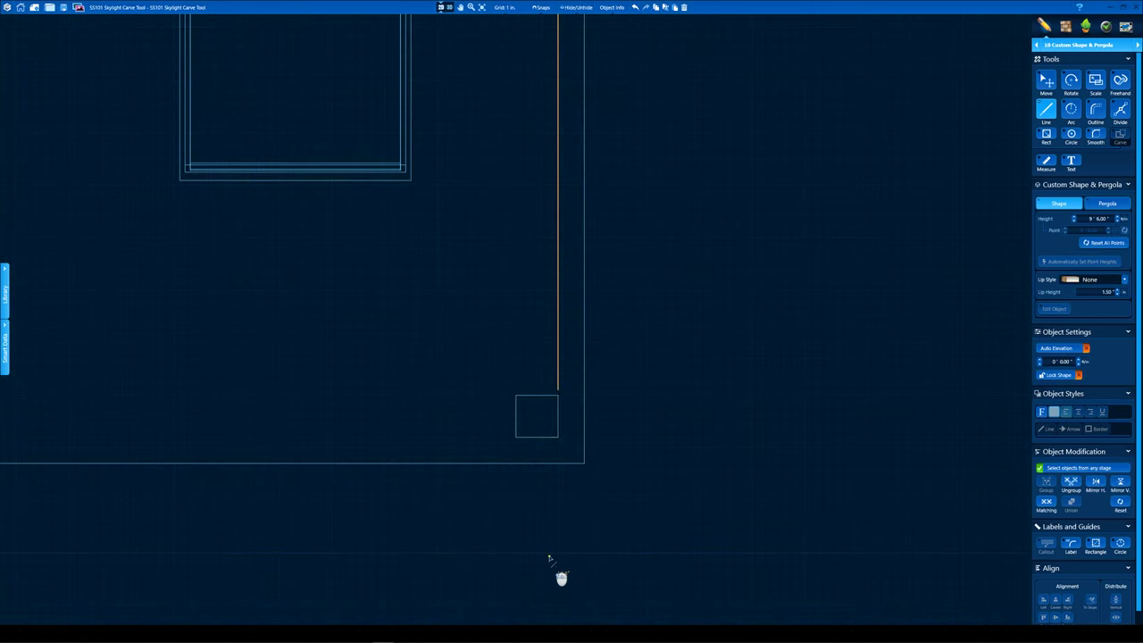
pyautogui.click(564, 439)
# Continue the beam line along the front of both posts and back to the house wall, making it a U-shaped beam.
pyautogui.scroll(-4, 565, 439)
pyautogui.scroll(5, 575, 469)
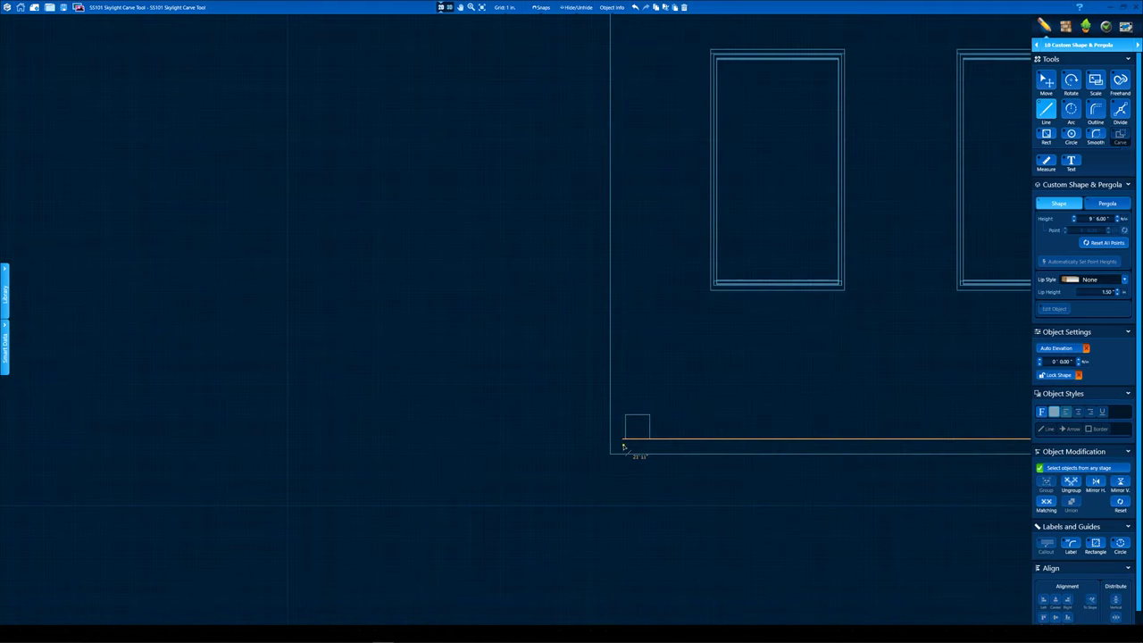
pyautogui.moveTo(645, 64); pyautogui.dragTo(596, 339, button='middle')
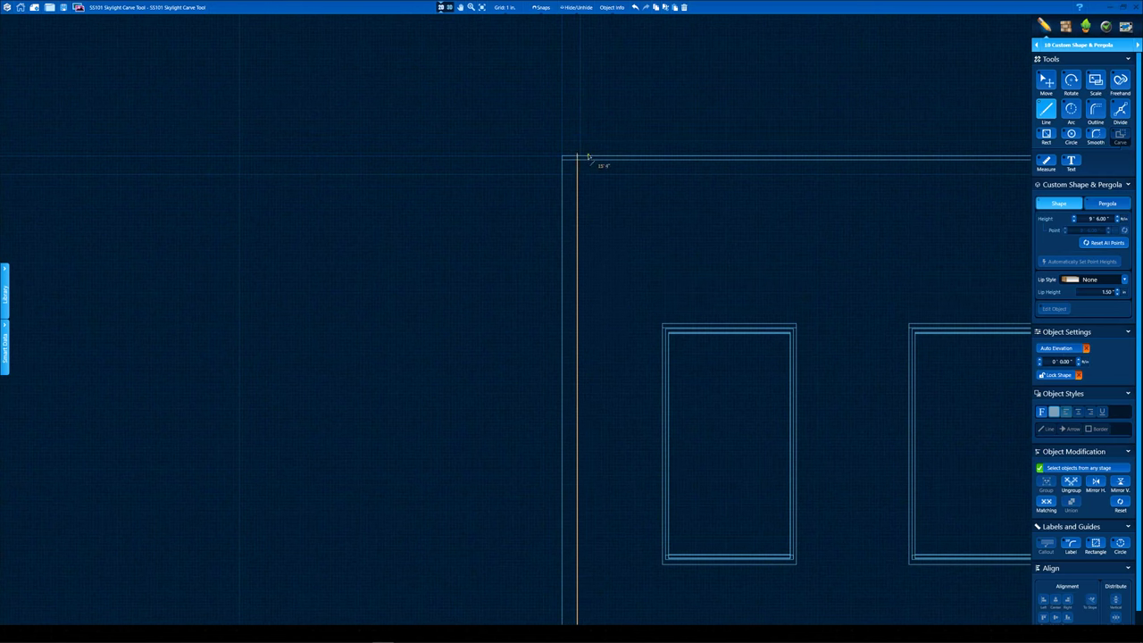
pyautogui.click(601, 250)
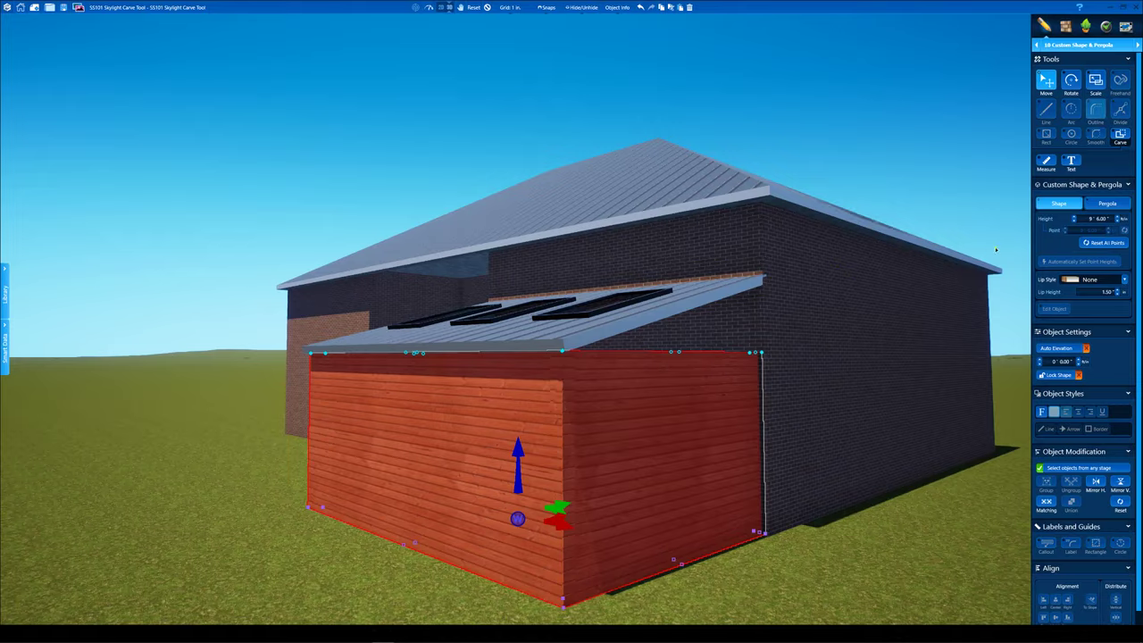
# Set the U-shaped beam's height to 1' 0" and raise it to the top of the posts.
pyautogui.write('0')
pyautogui.press('Return')
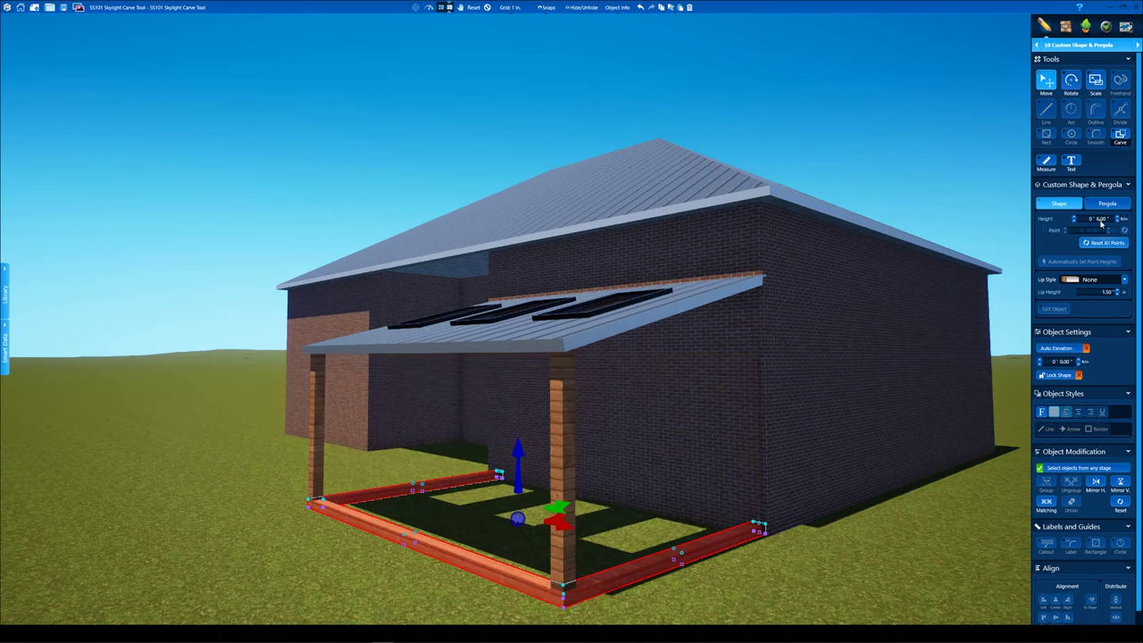
pyautogui.click(1120, 219)
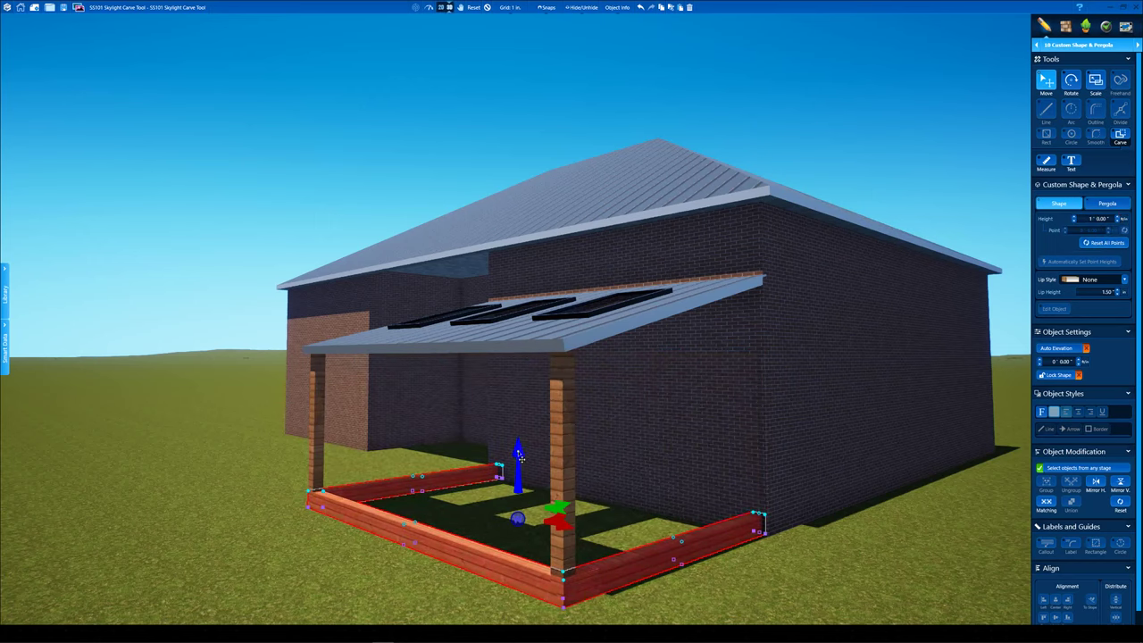
pyautogui.moveTo(522, 458); pyautogui.dragTo(532, 314)
pyautogui.moveTo(527, 357); pyautogui.dragTo(498, 433, button='middle')
pyautogui.click(490, 10)
pyautogui.moveTo(513, 107)
pyautogui.mouseDown(button='middle')
pyautogui.moveTo(438, 115)
pyautogui.moveTo(526, 114)
pyautogui.mouseUp(button='middle')
# Copy the dark material of the skylight frames onto the beams and posts.
pyautogui.click(1067, 26)
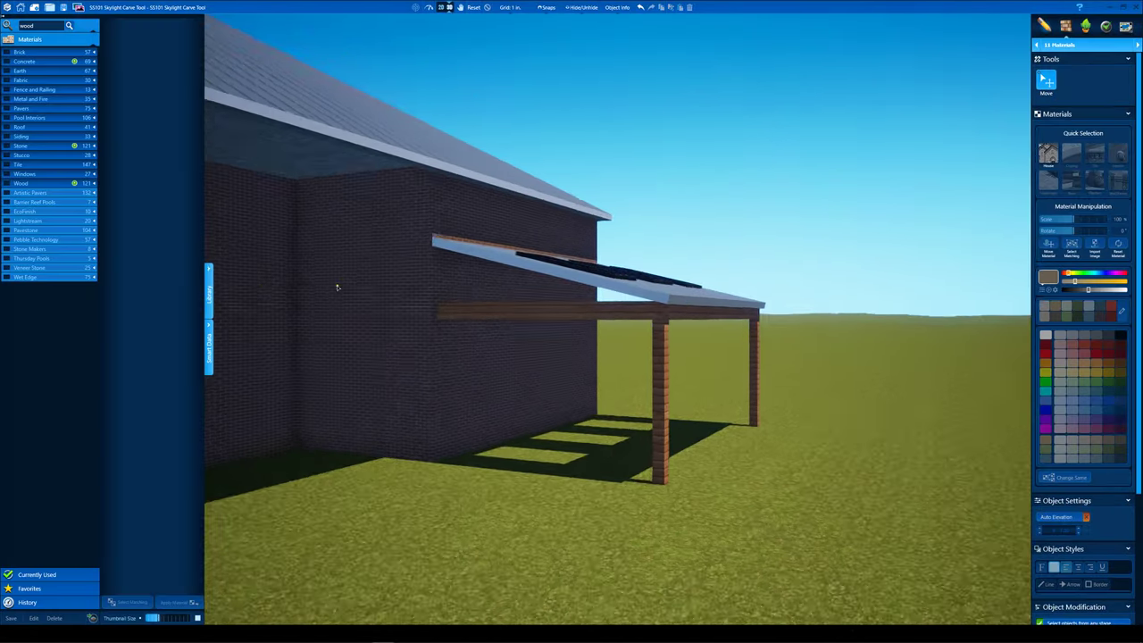
pyautogui.moveTo(375, 288); pyautogui.dragTo(473, 245, button='middle')
pyautogui.click(589, 302)
pyautogui.moveTo(576, 312); pyautogui.dragTo(555, 353, button='middle')
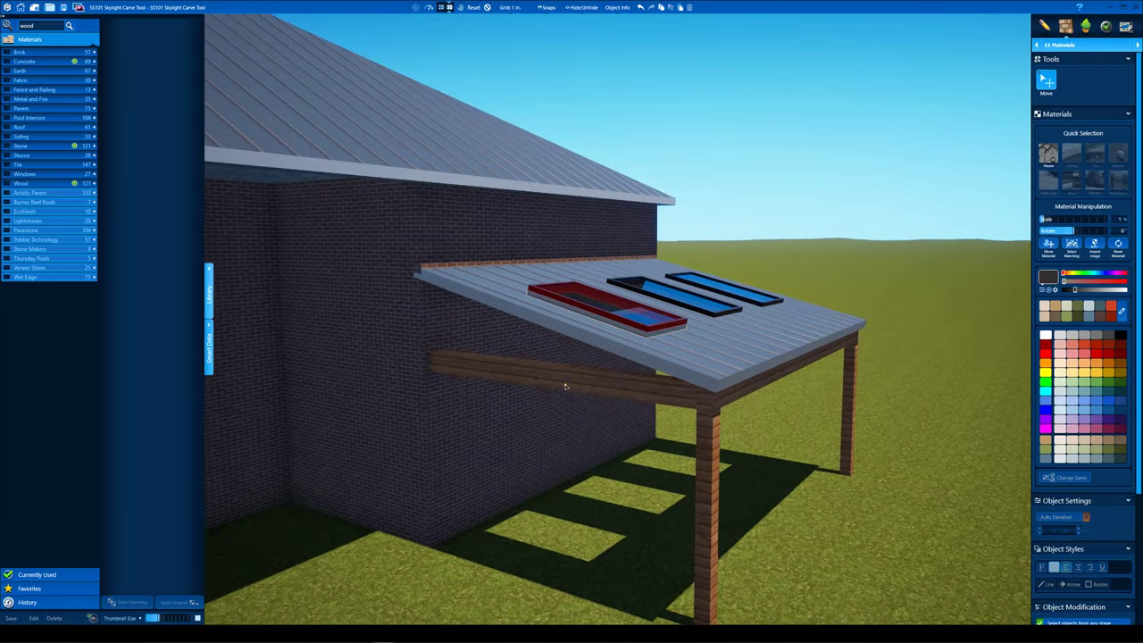
pyautogui.moveTo(565, 385); pyautogui.dragTo(740, 190, button='right')
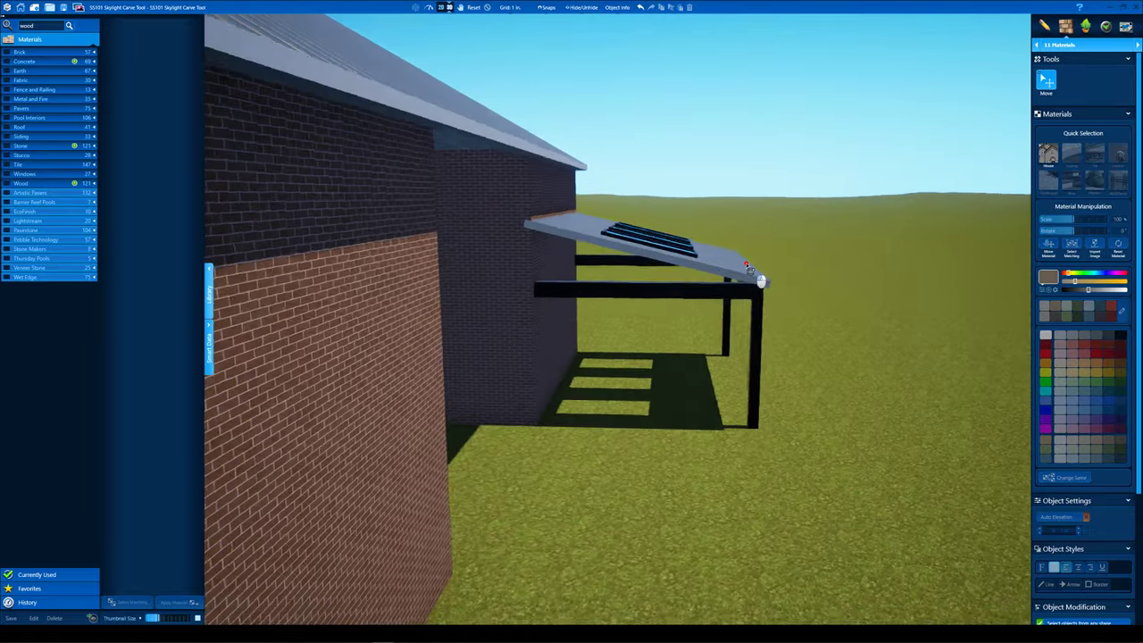
# Examine the finished patio cover, skylights, beams and posts from underneath and from the side.
pyautogui.moveTo(759, 280); pyautogui.dragTo(326, 280, button='right')
pyautogui.click(208, 271)
pyautogui.moveTo(402, 259); pyautogui.dragTo(594, 136, button='right')
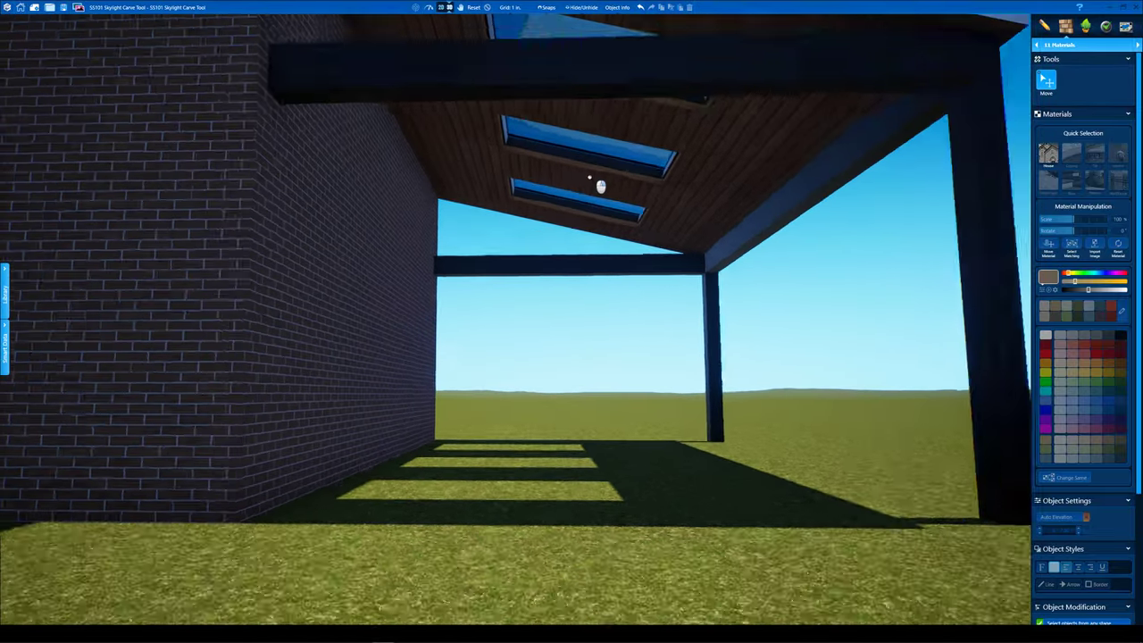
pyautogui.moveTo(589, 177); pyautogui.dragTo(582, 212, button='middle')
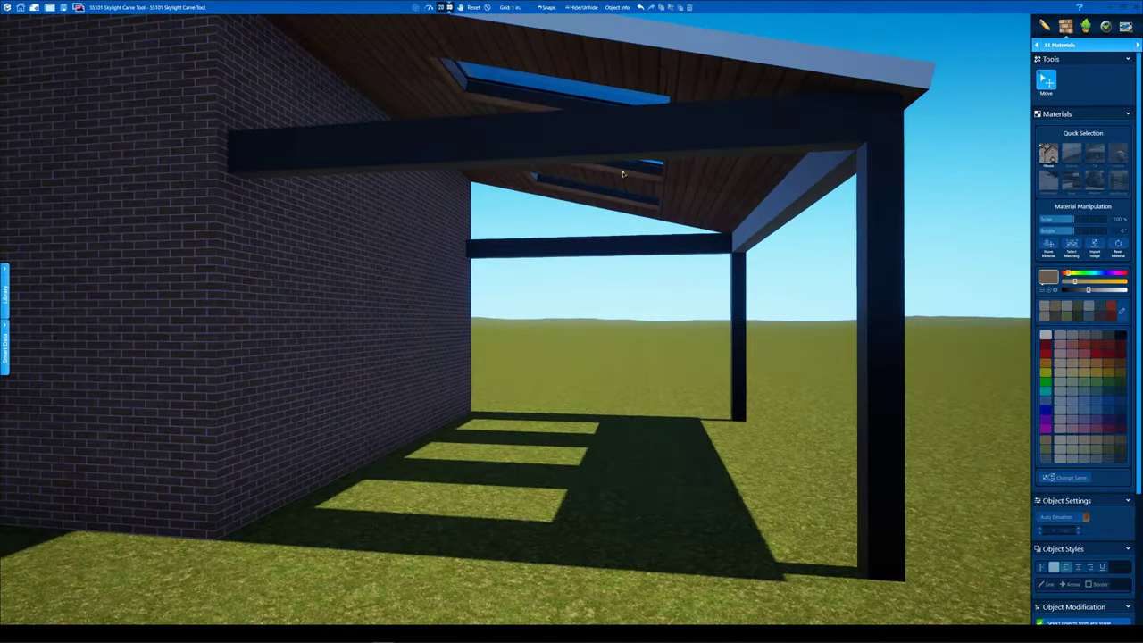
pyautogui.moveTo(623, 174); pyautogui.dragTo(457, 414, button='middle')
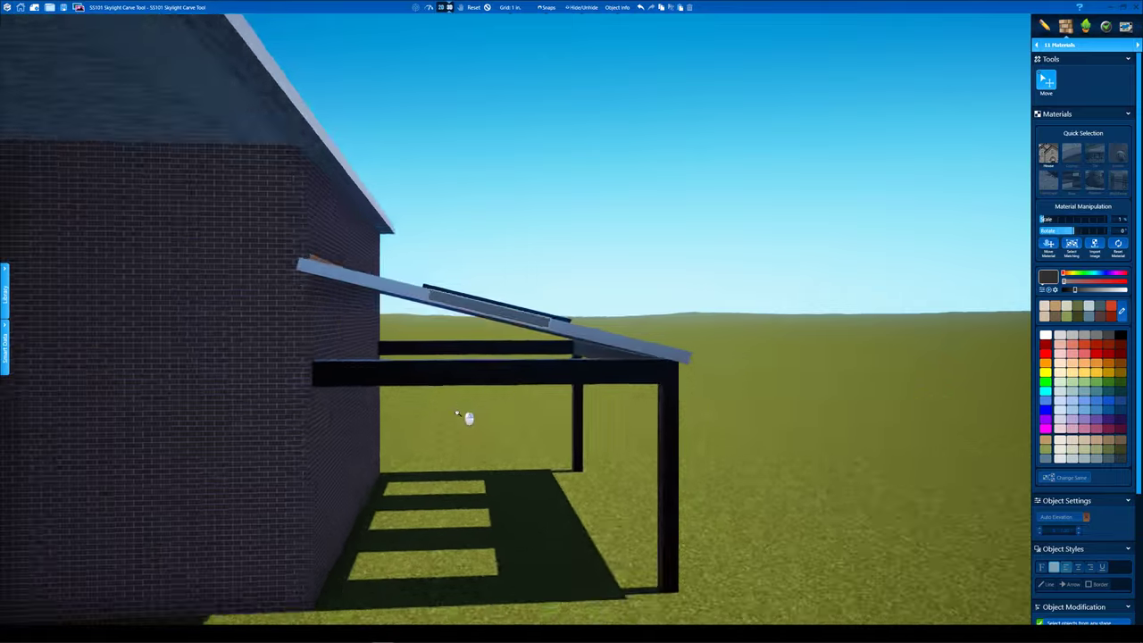